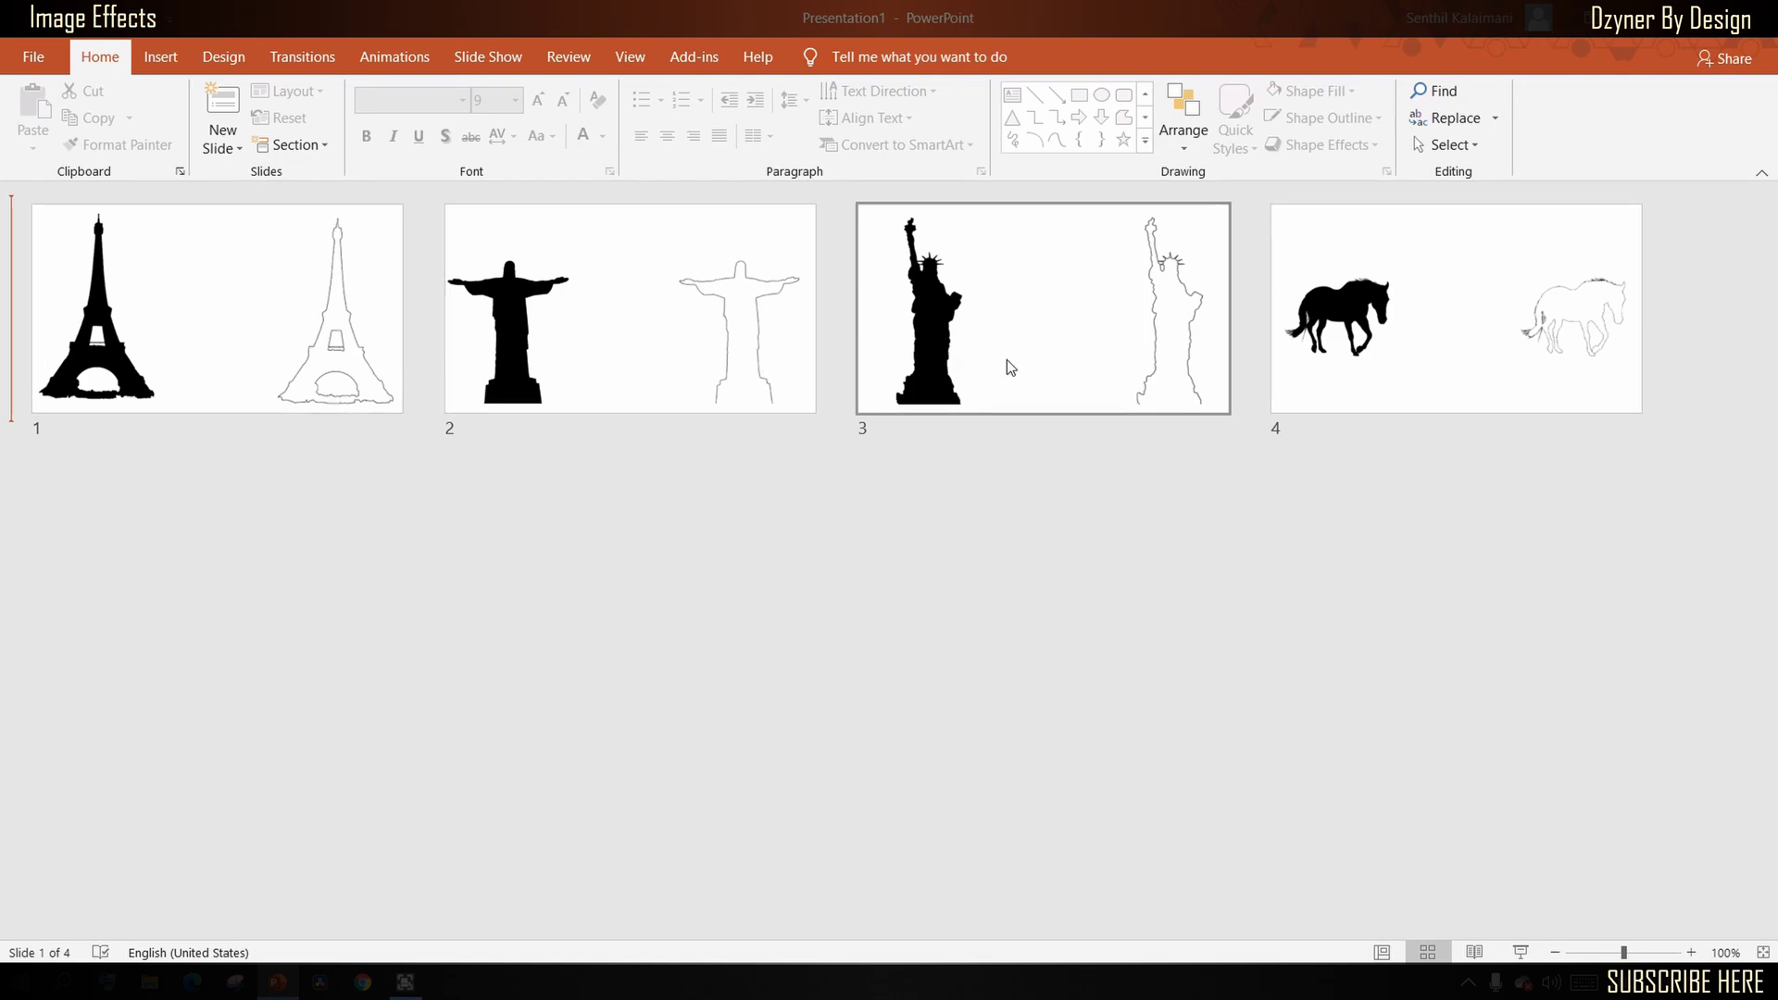
Open slide 1 in Normal view, browse the deck, and return to the Christ the Redeemer slide.
double_click(255, 378)
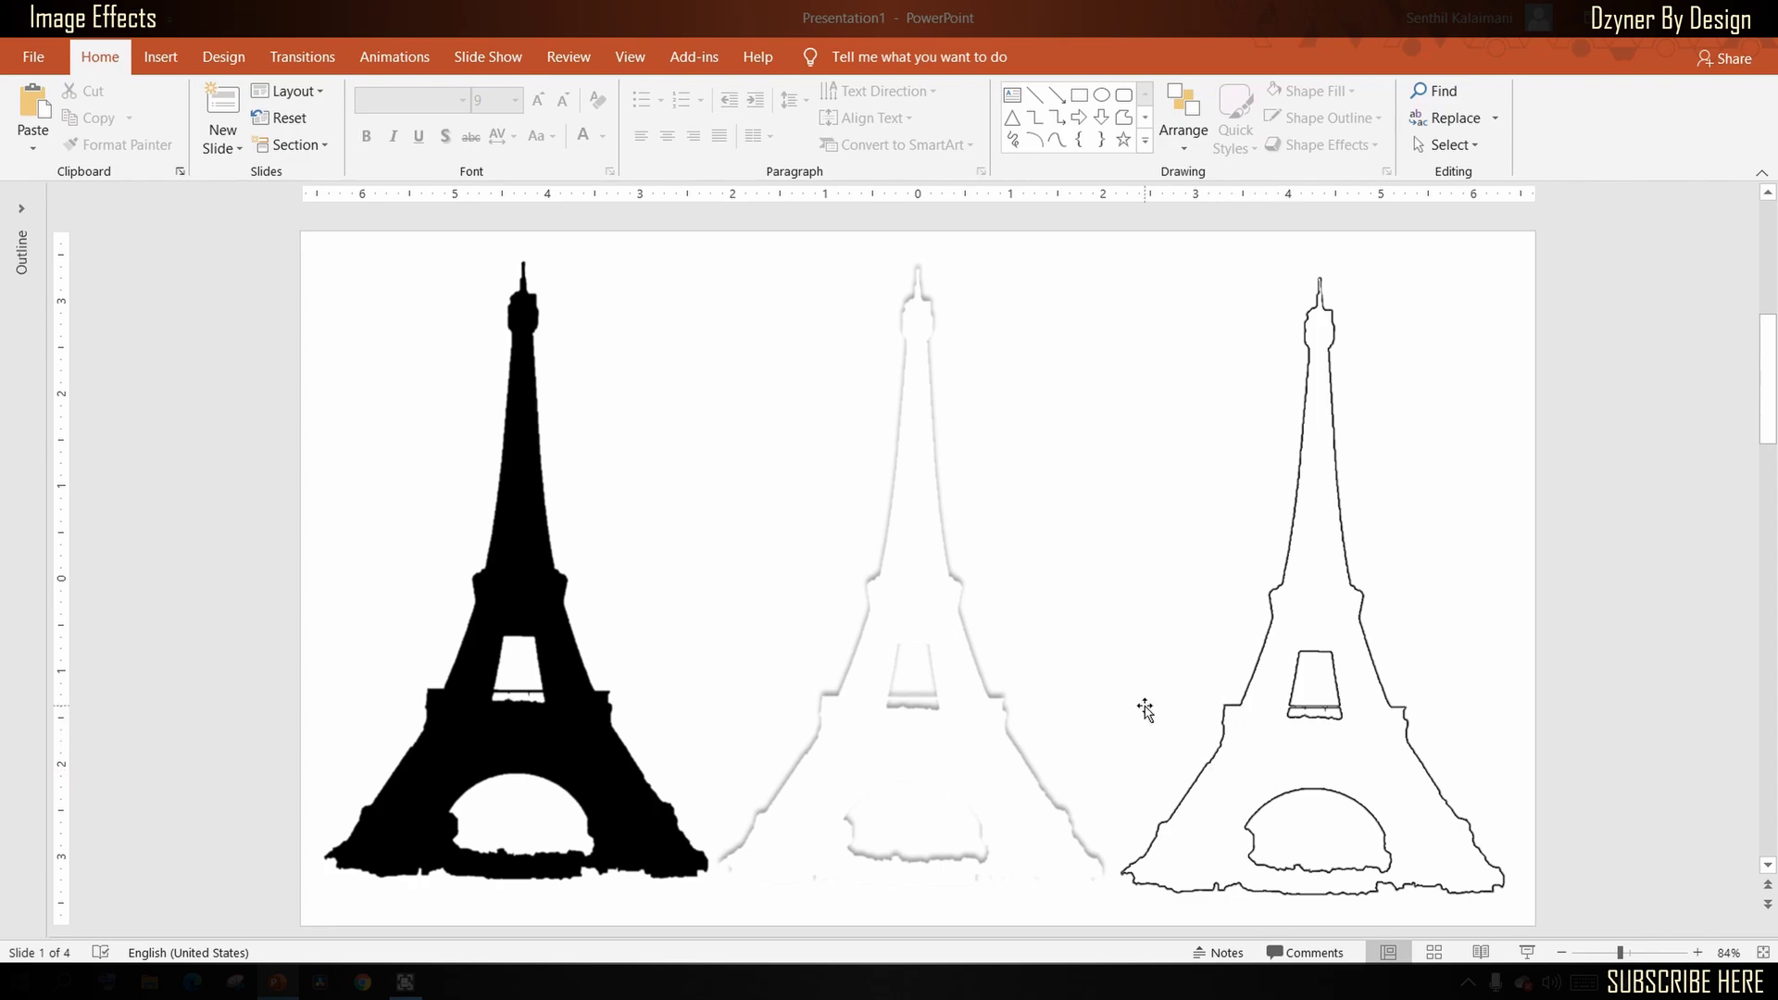
scroll(1145, 708, "down", 1)
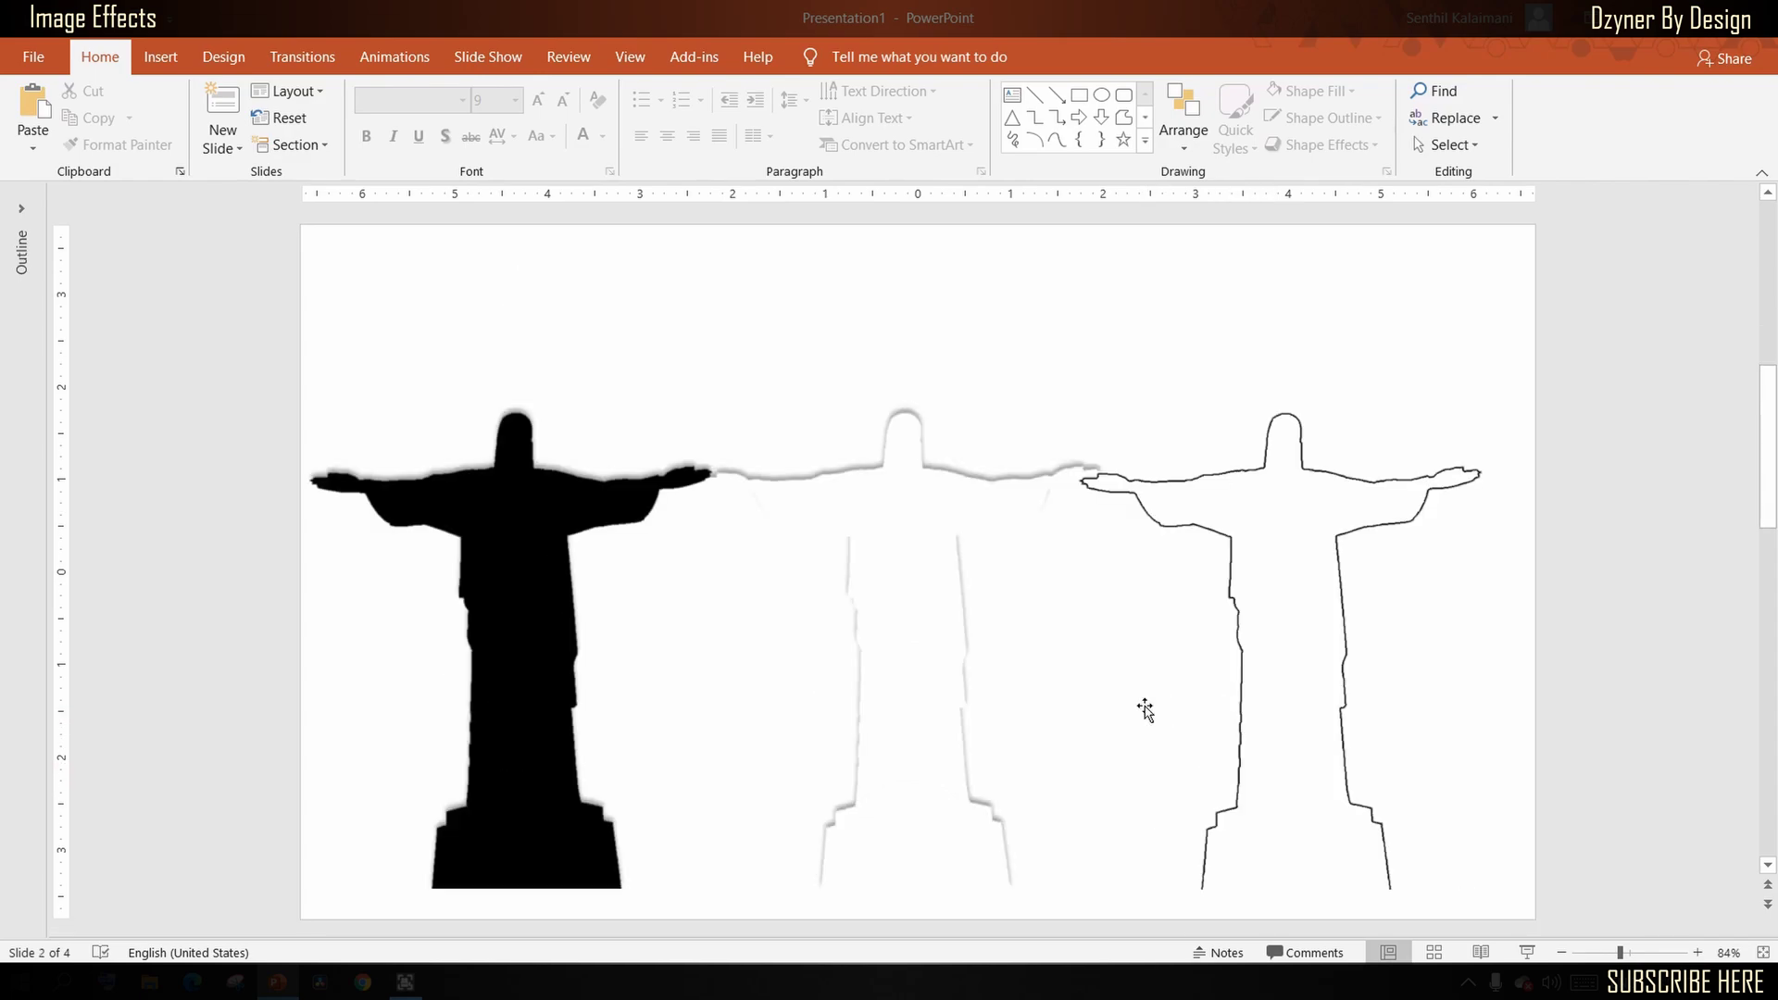
scroll(1144, 708, "down", 1)
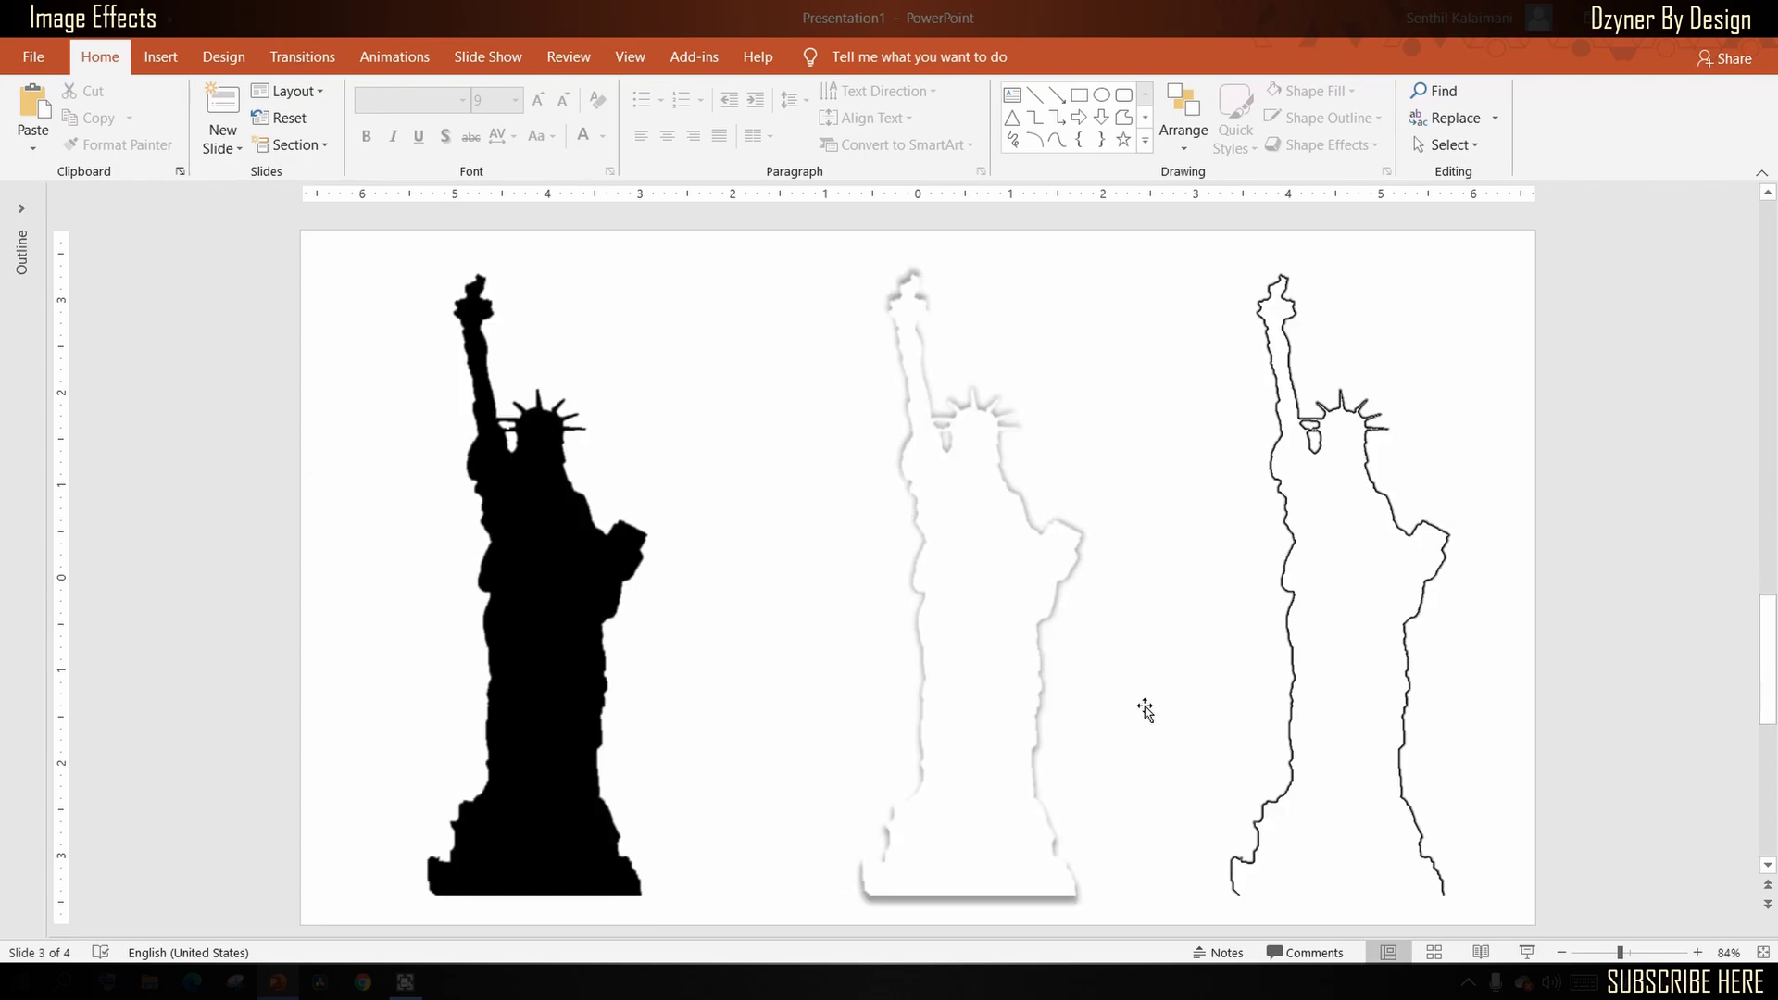
scroll(1145, 709, "down", 1)
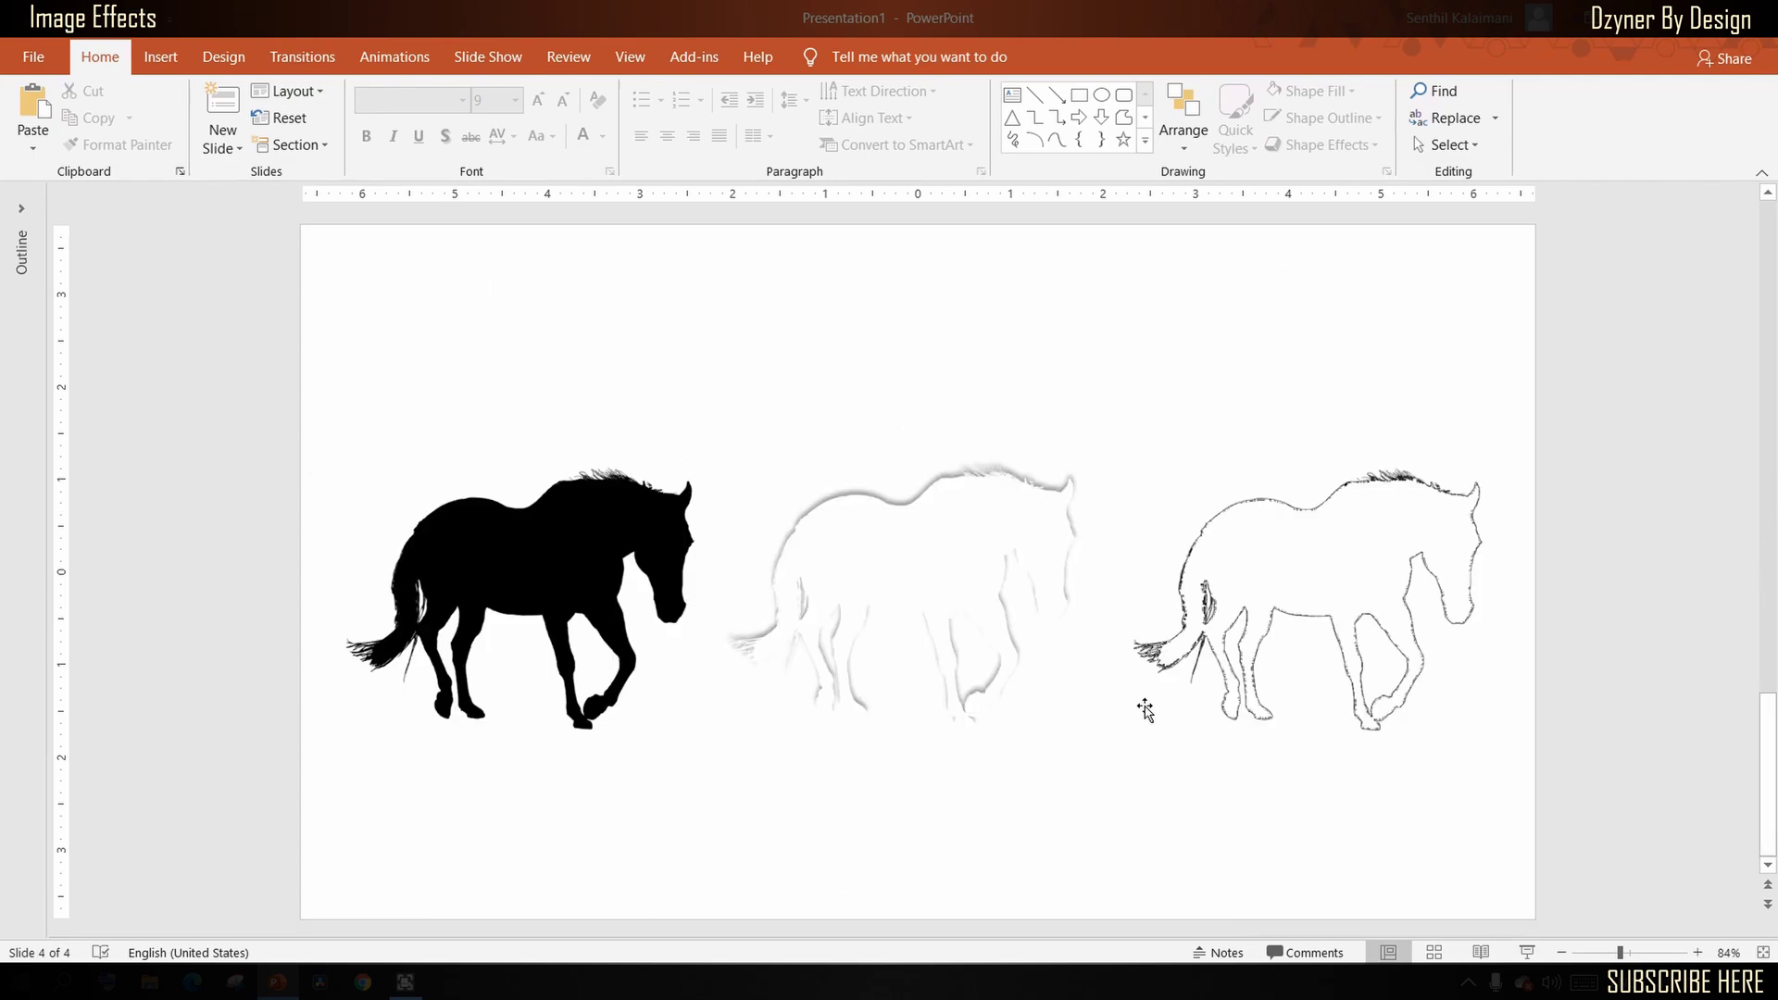
scroll(1145, 708, "up", 2)
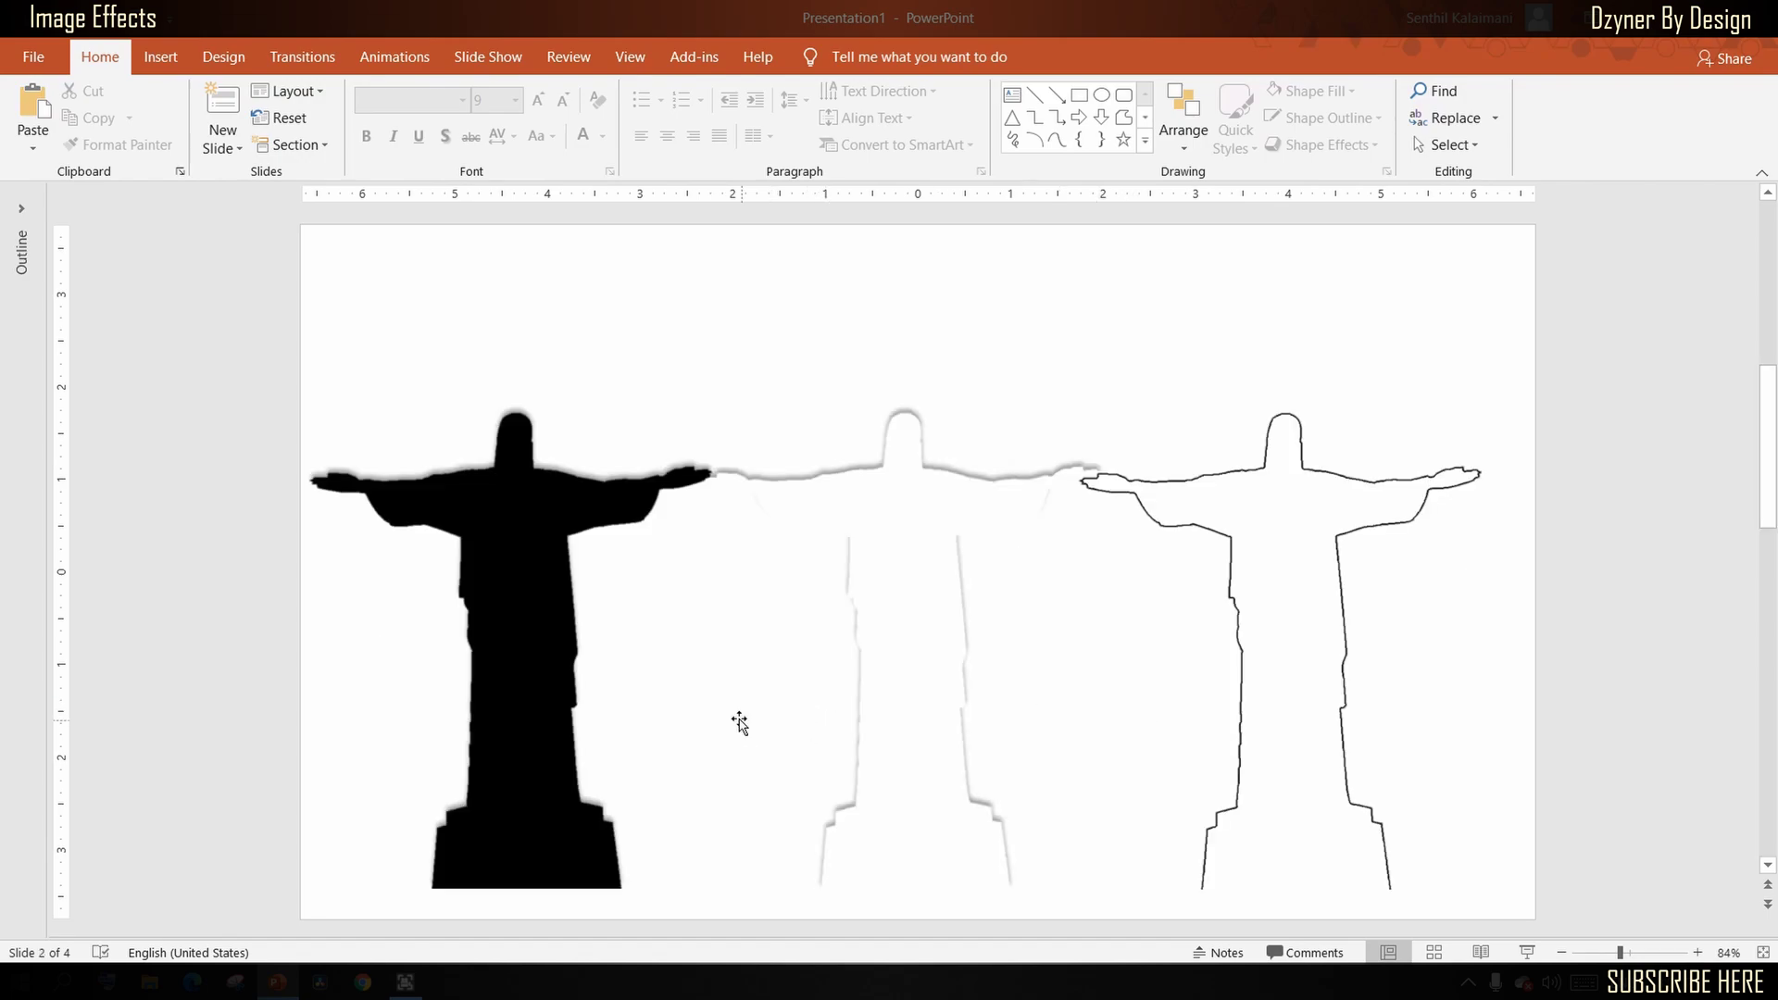
Reset the black Christ the Redeemer silhouette back to its original blue-sky photo.
left_click(519, 667)
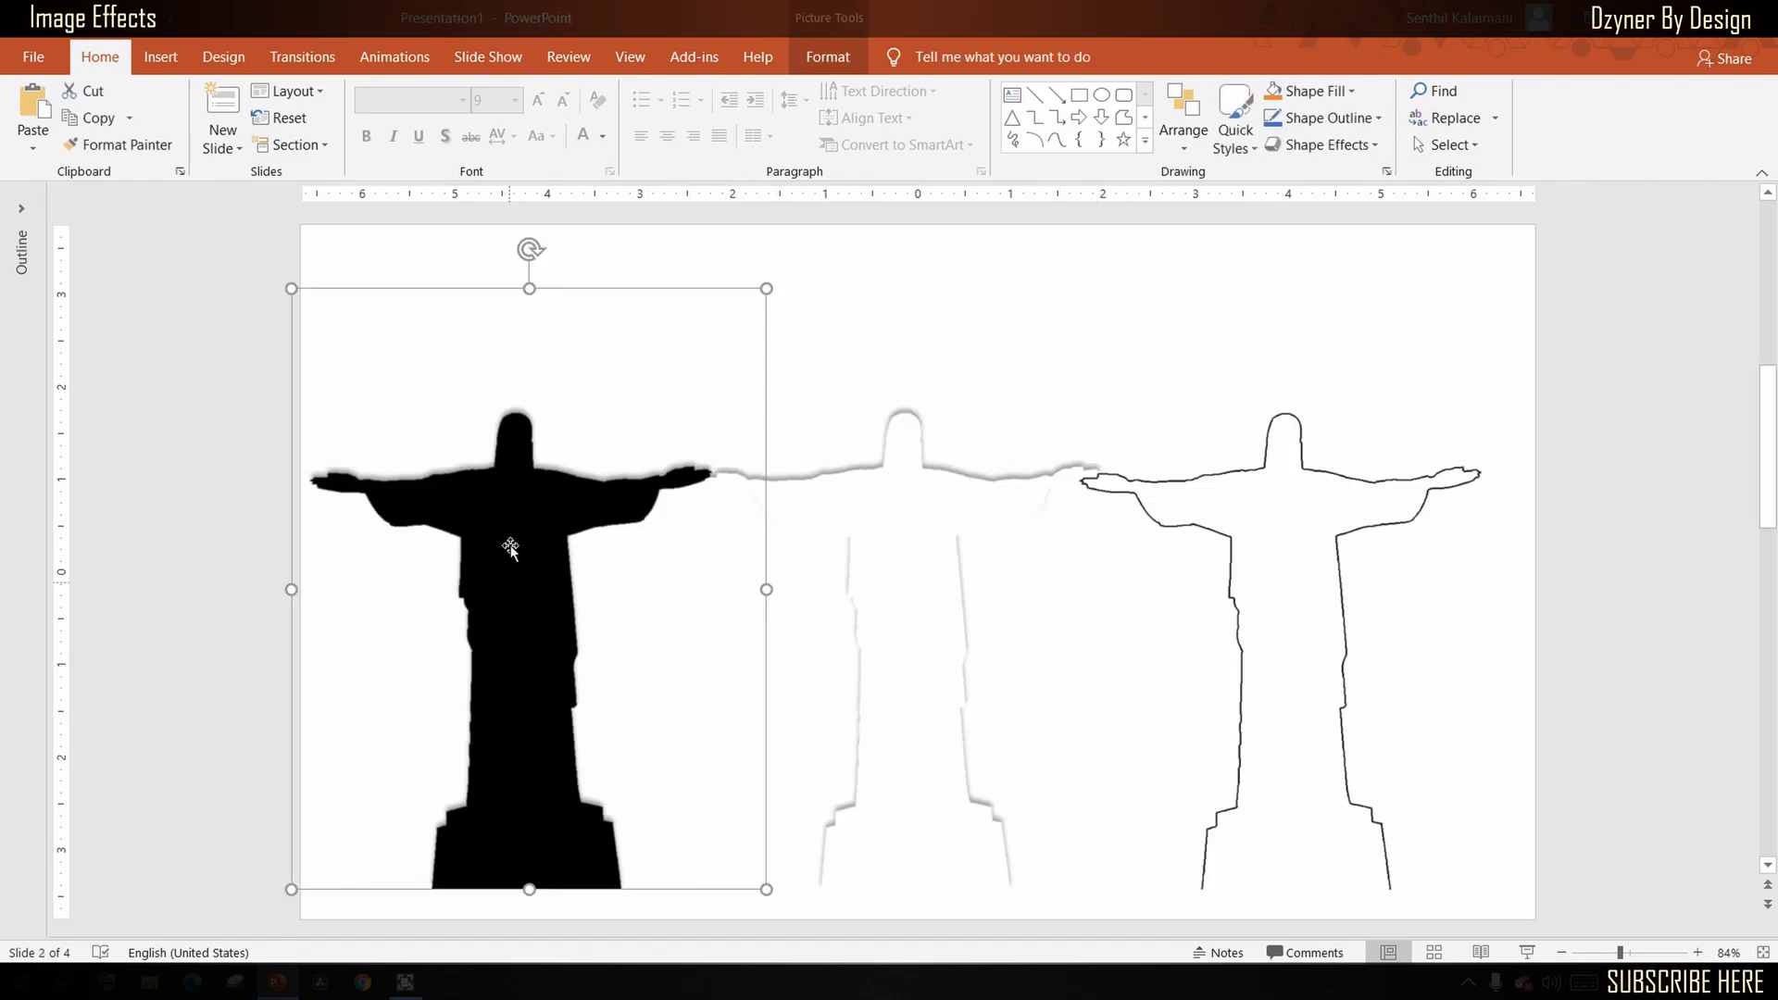
left_click(831, 59)
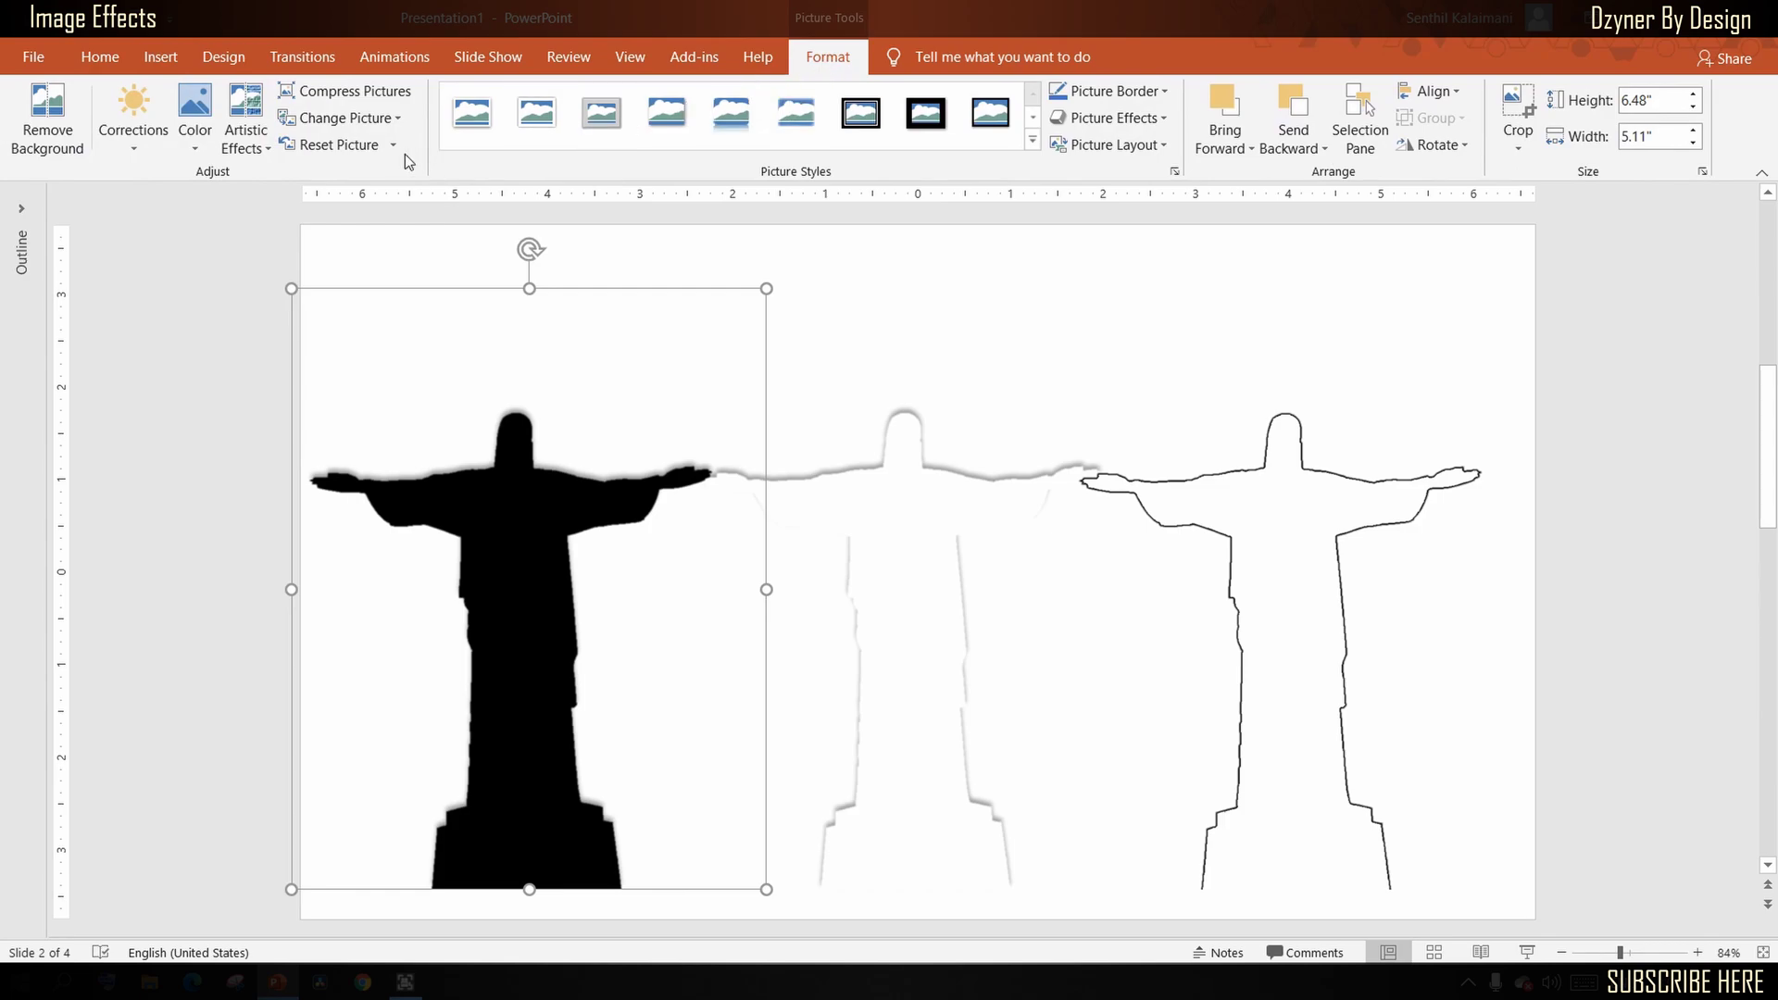
left_click(363, 147)
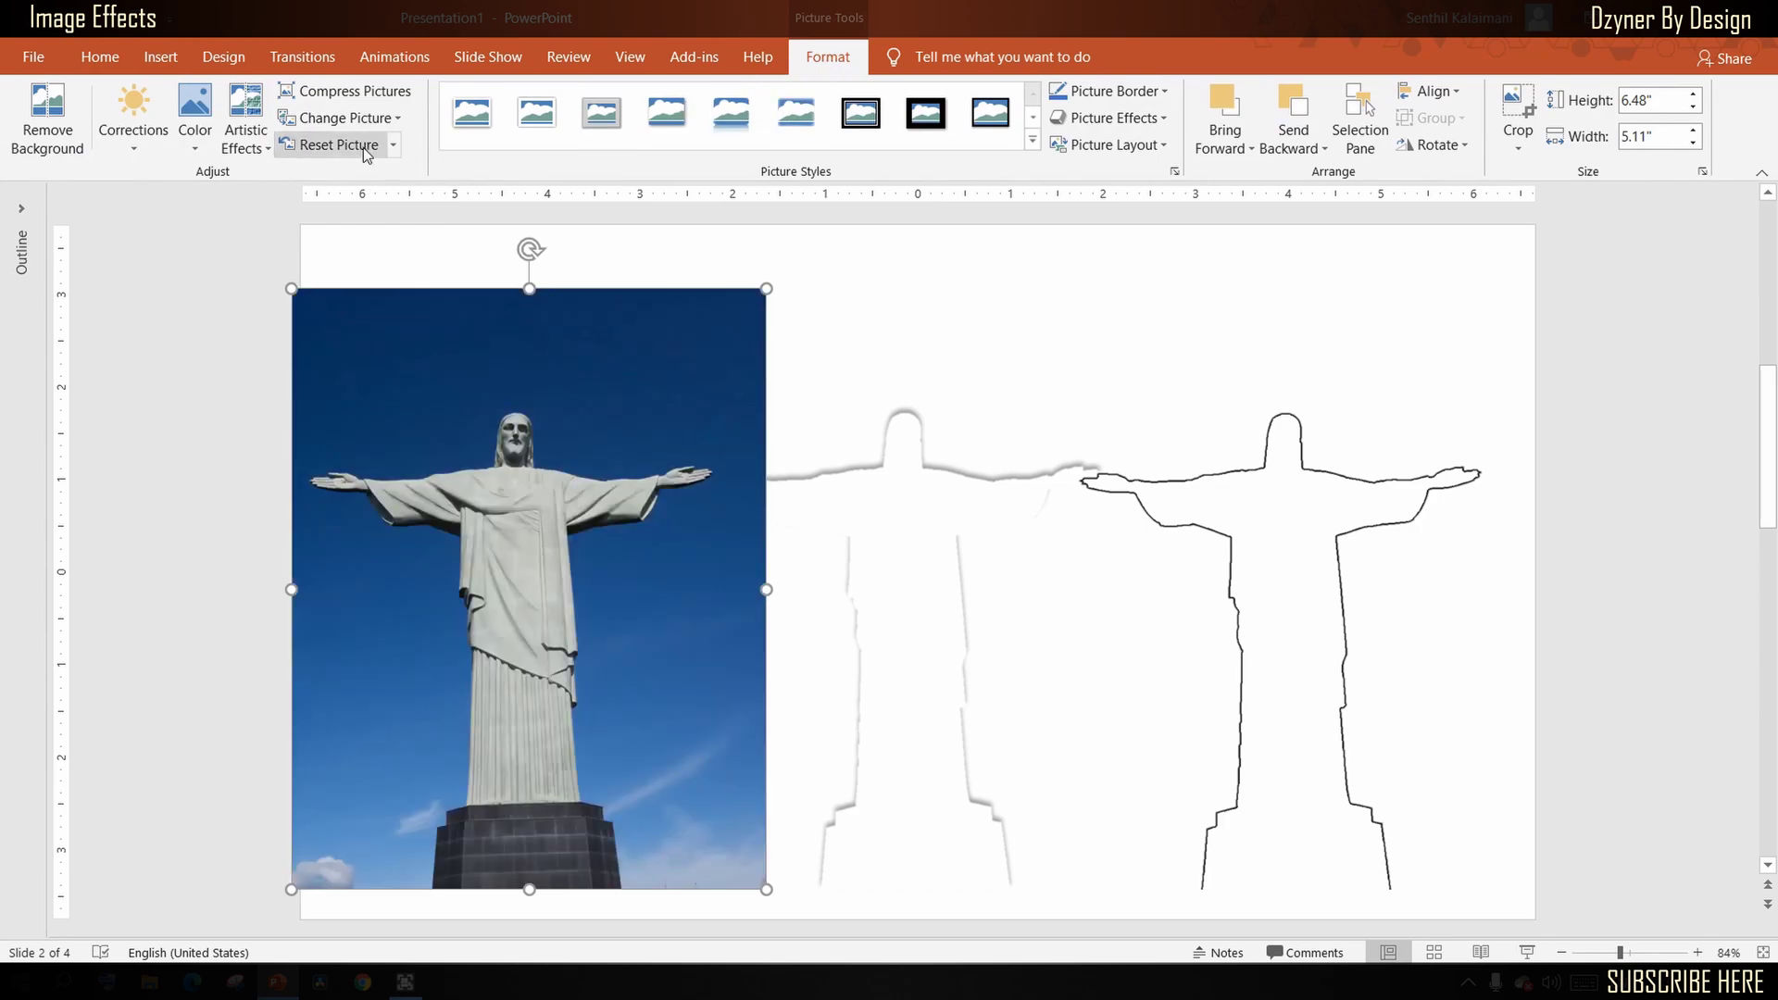
left_click(213, 659)
Delete the faded and outline statue versions and align the photo with the slide's left edge.
left_click(912, 587)
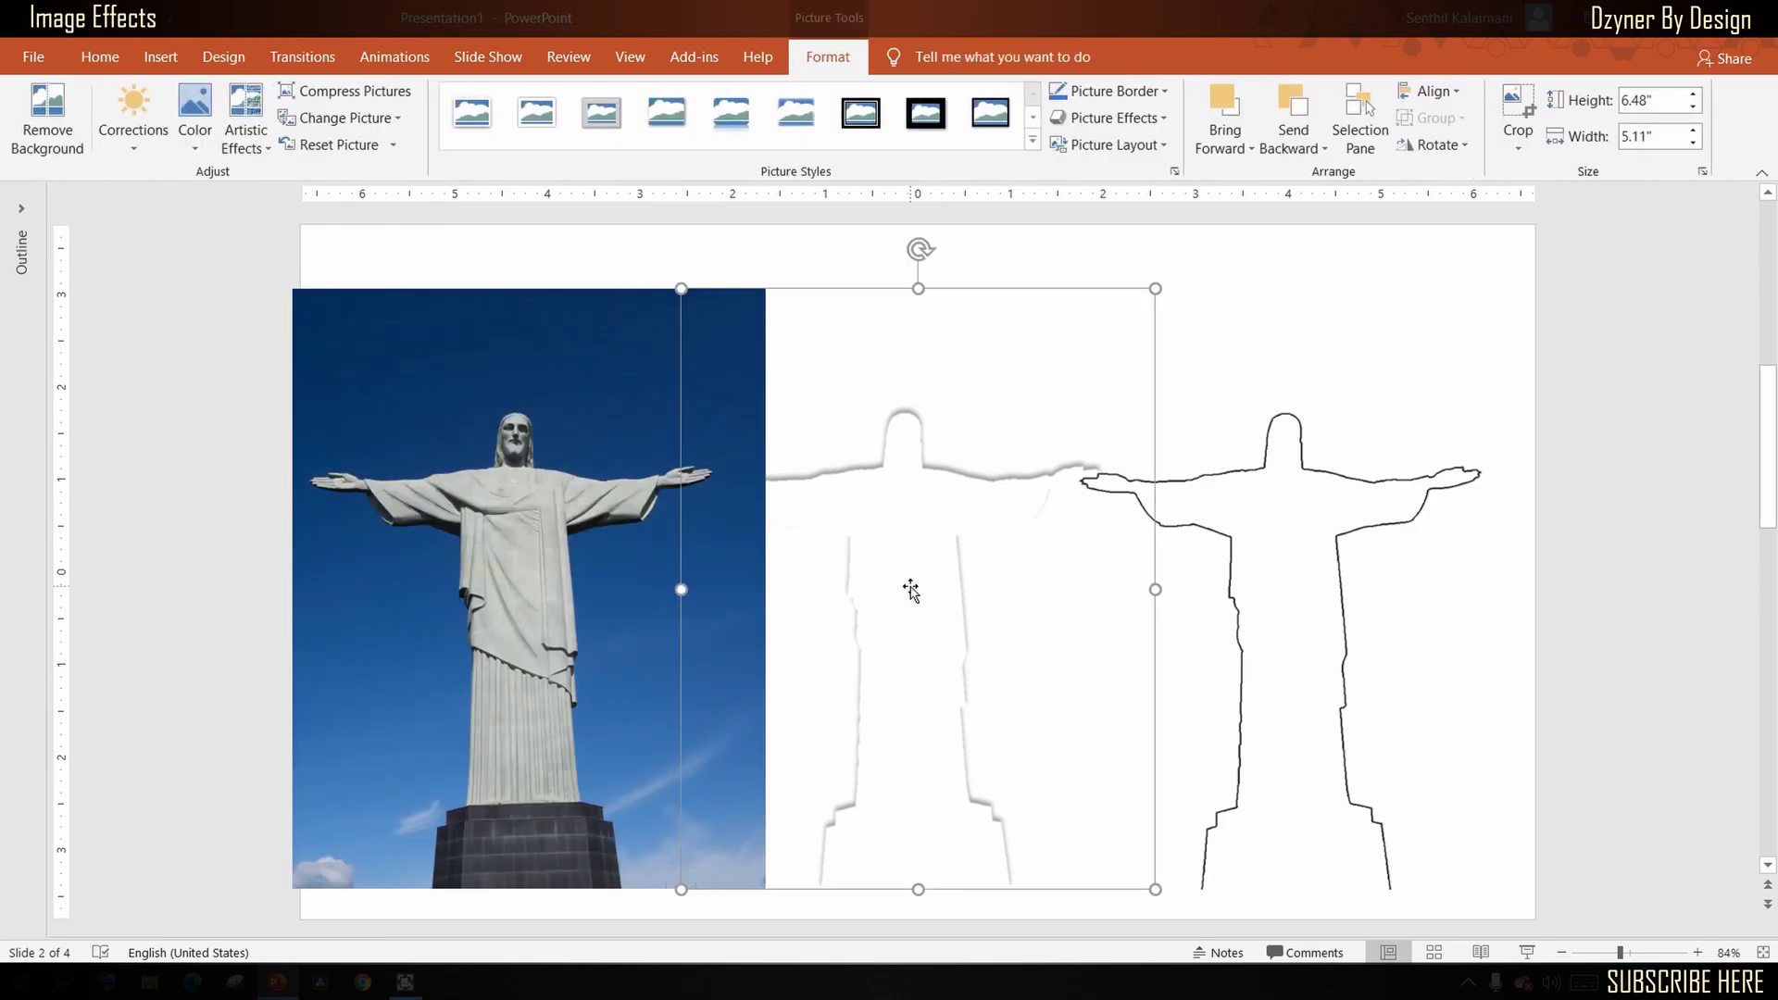
key("Delete")
left_click(1287, 513)
key("Delete")
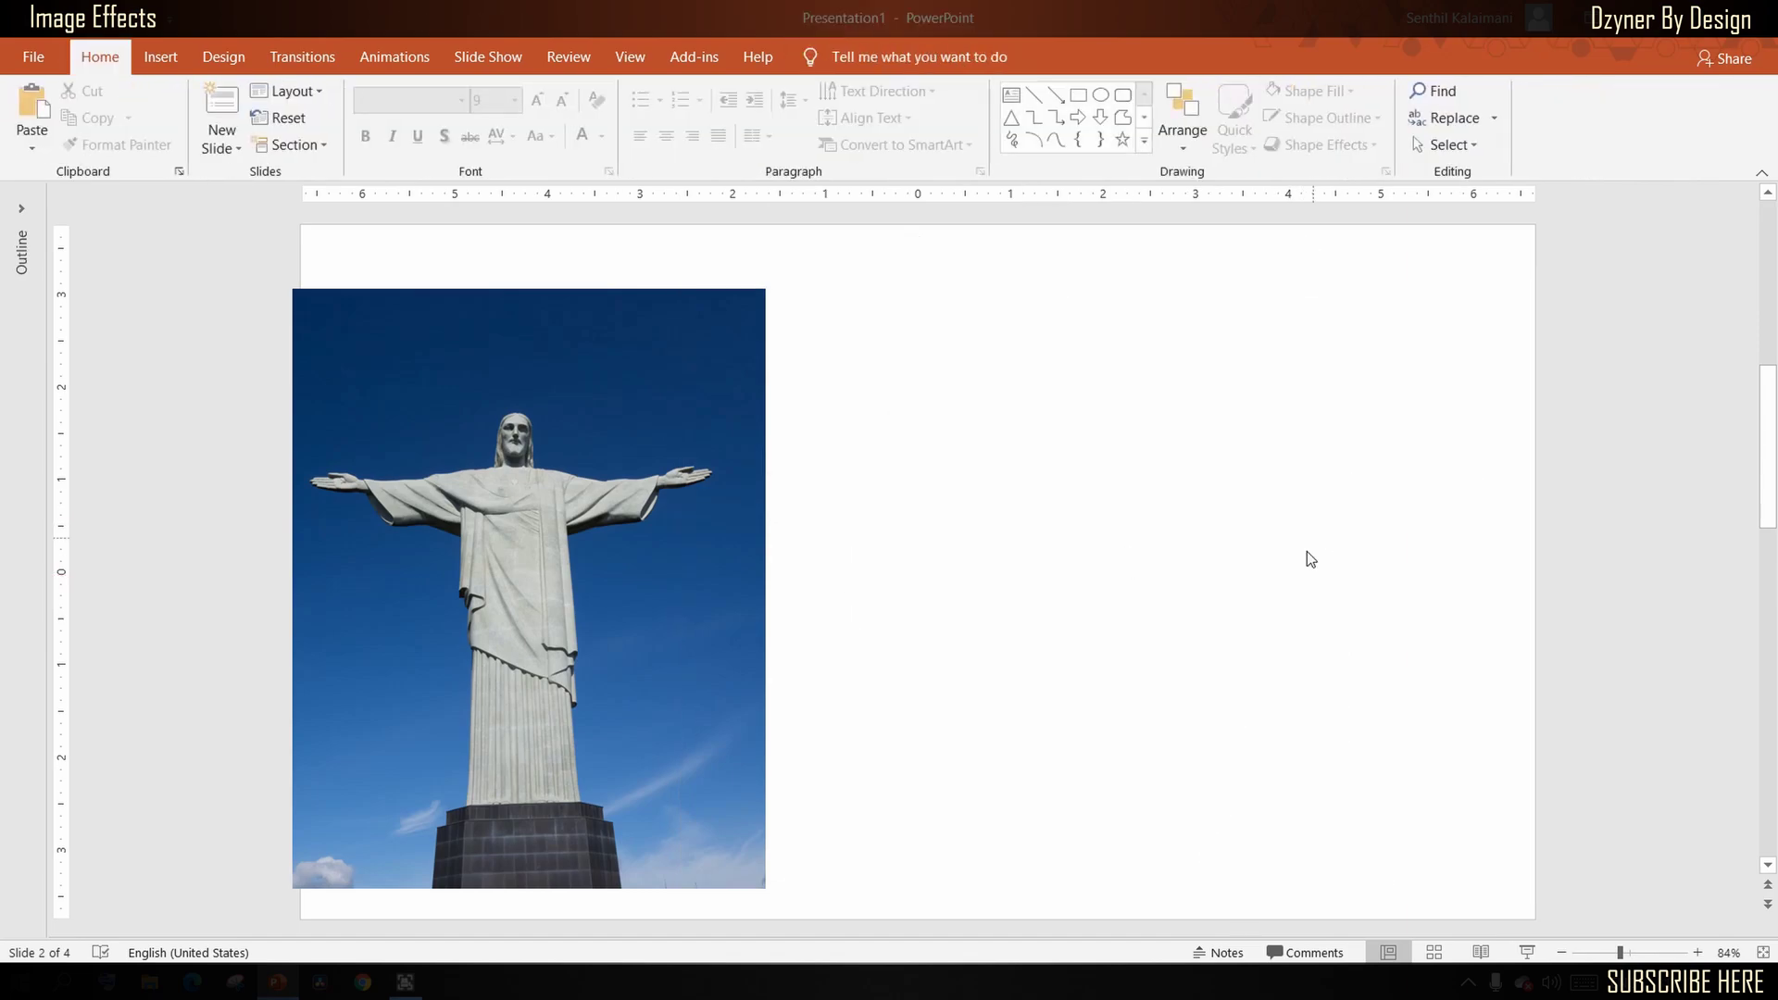
left_click_drag(565, 619, 573, 612)
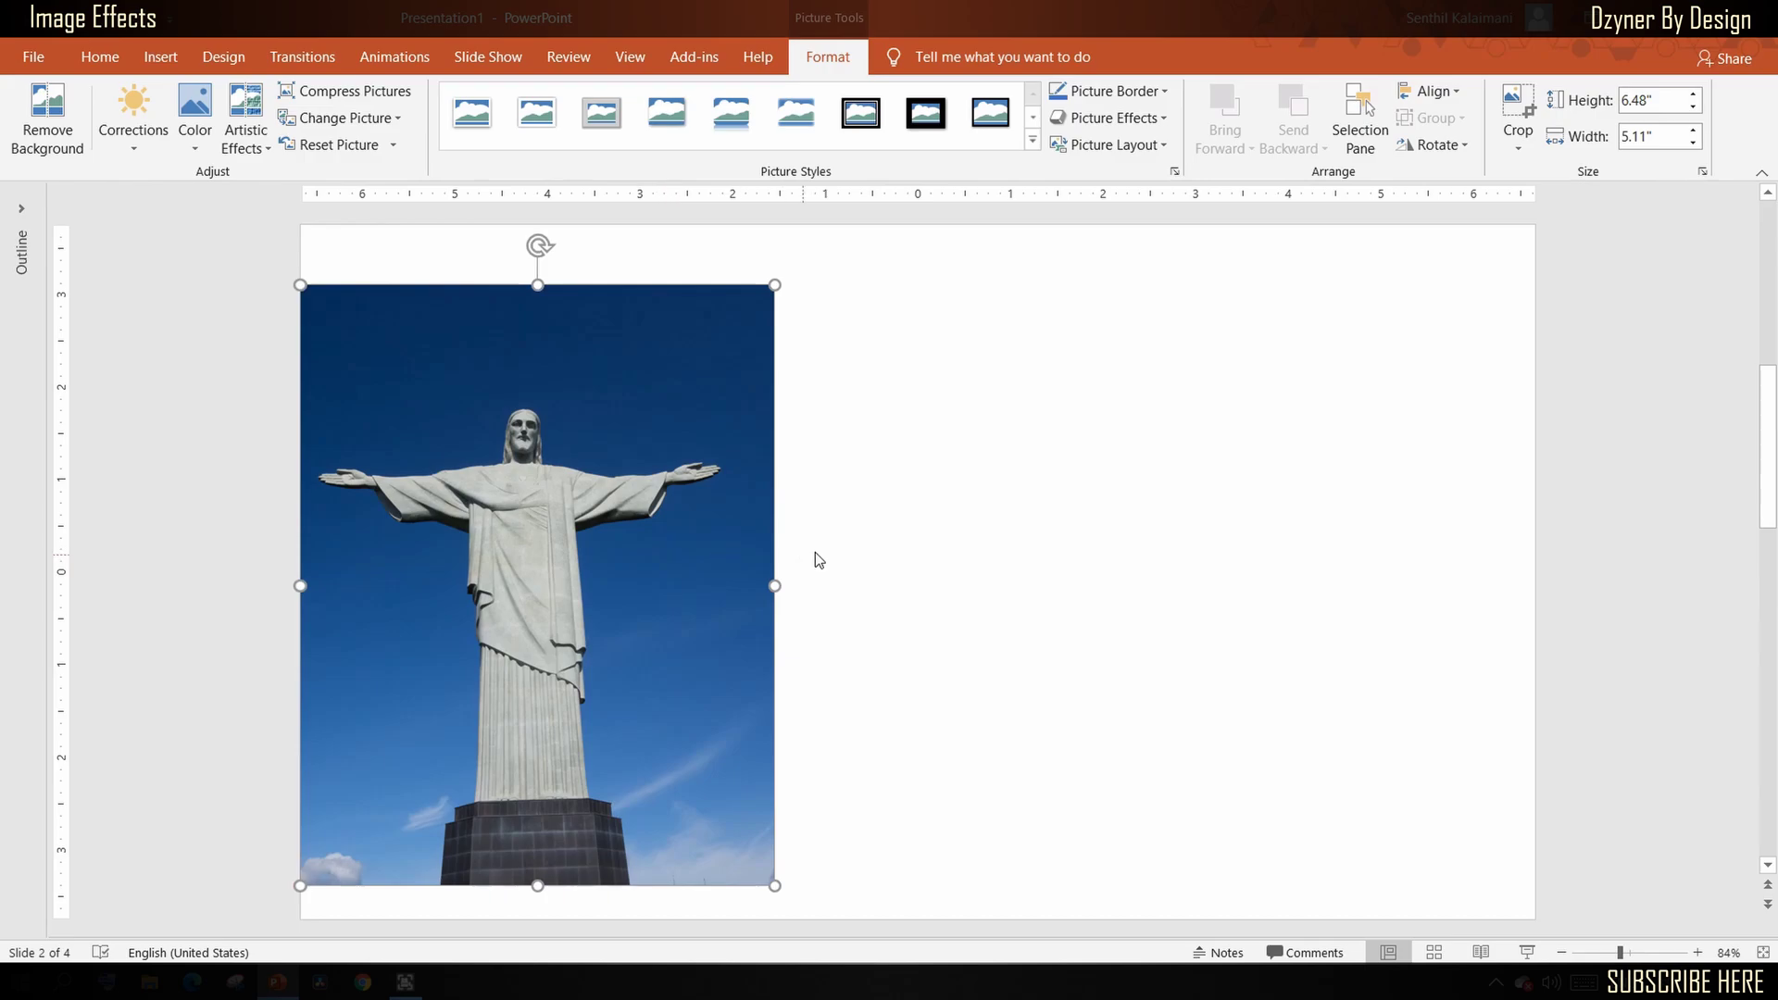
left_click(870, 552)
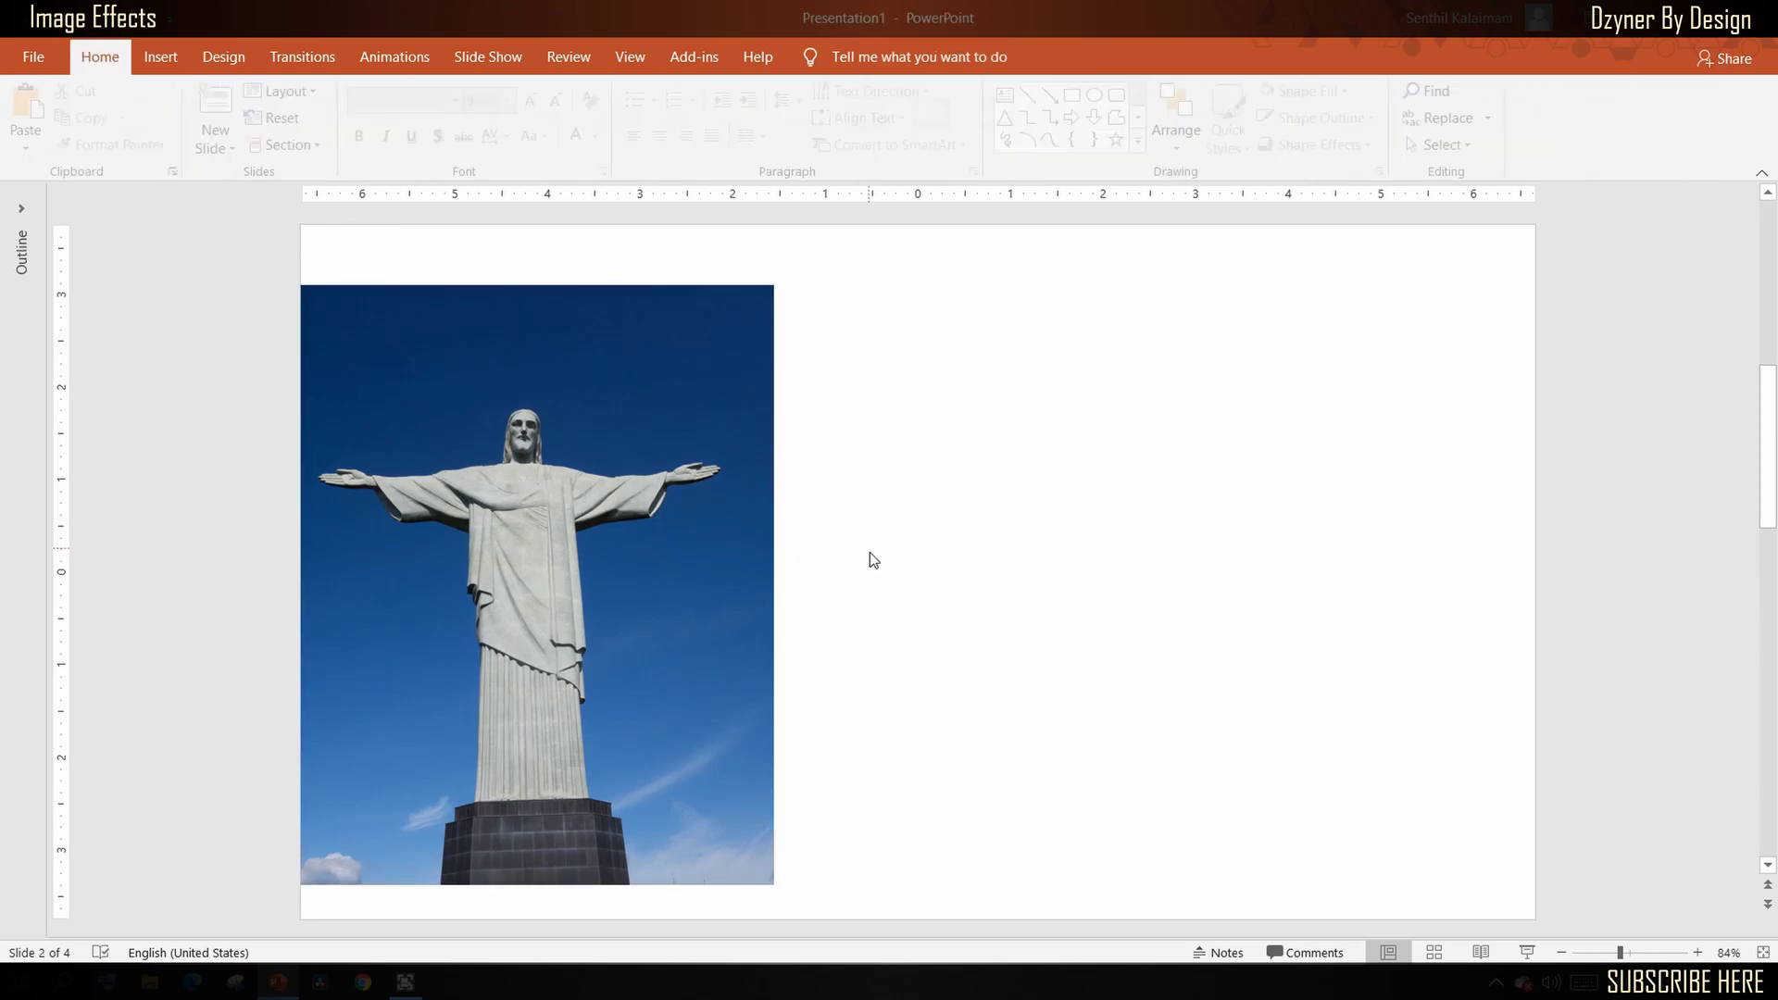
left_click(751, 458)
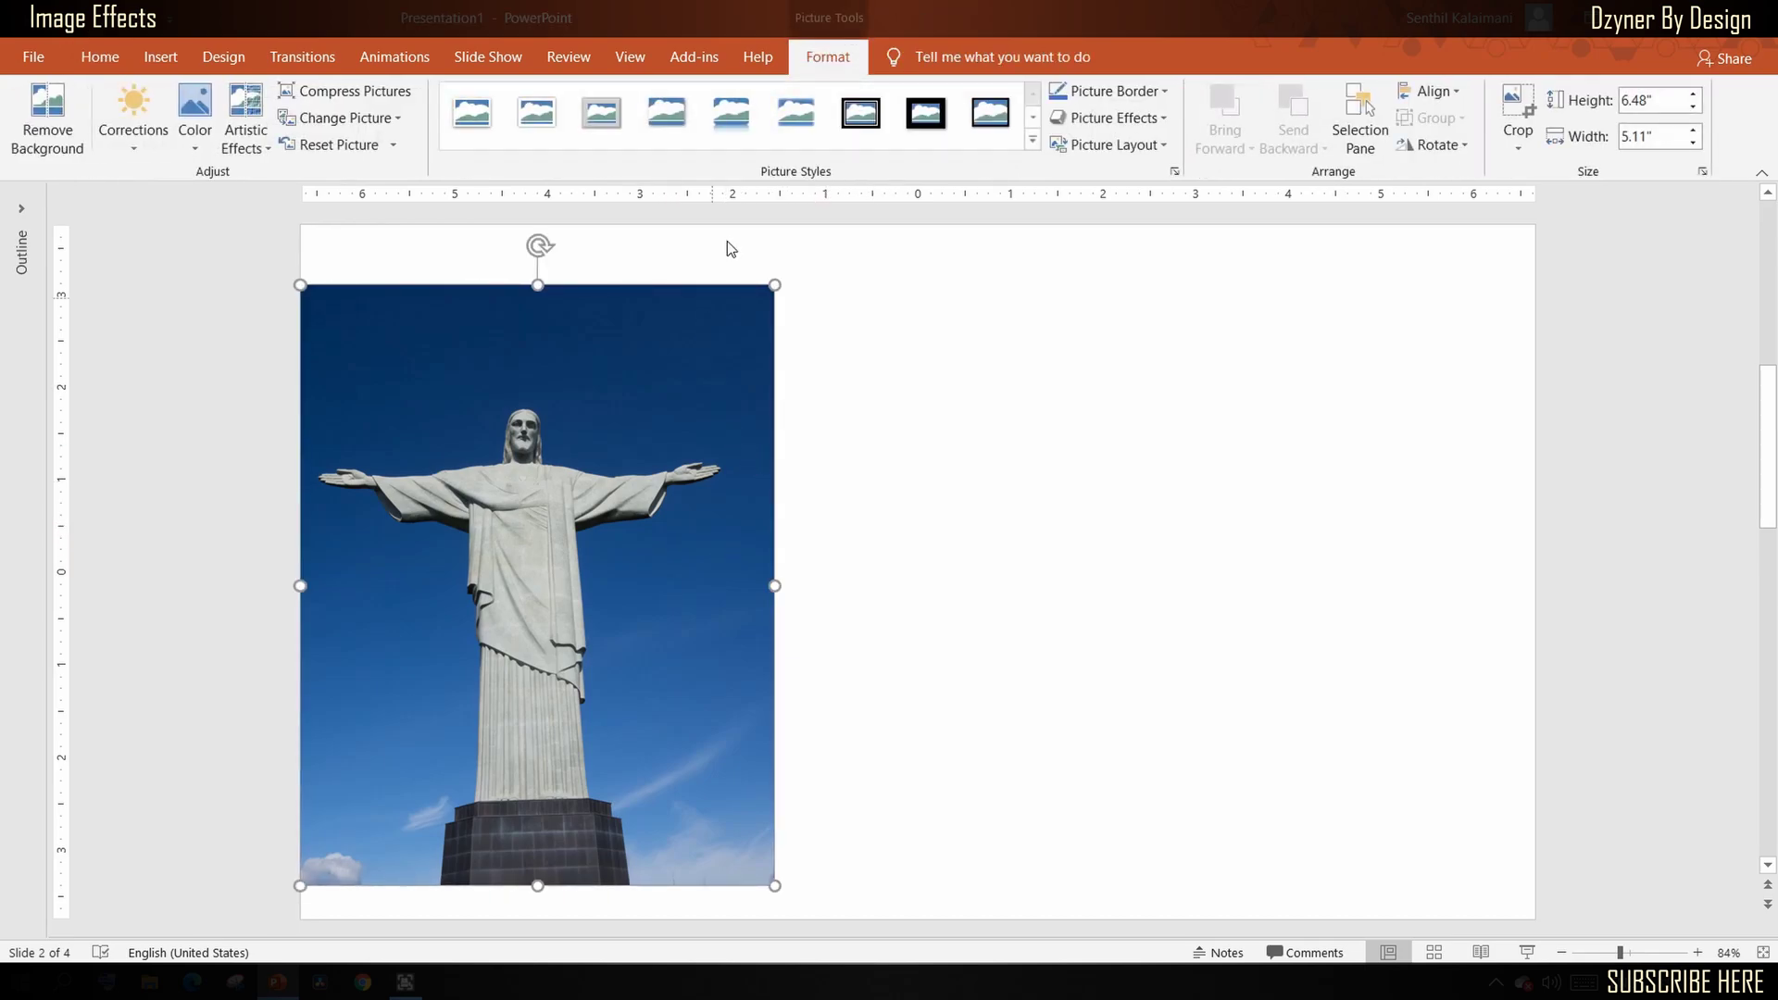
Remove the statue photo's sky, widening the kept area to the left hand and marking the base to keep.
left_click(46, 116)
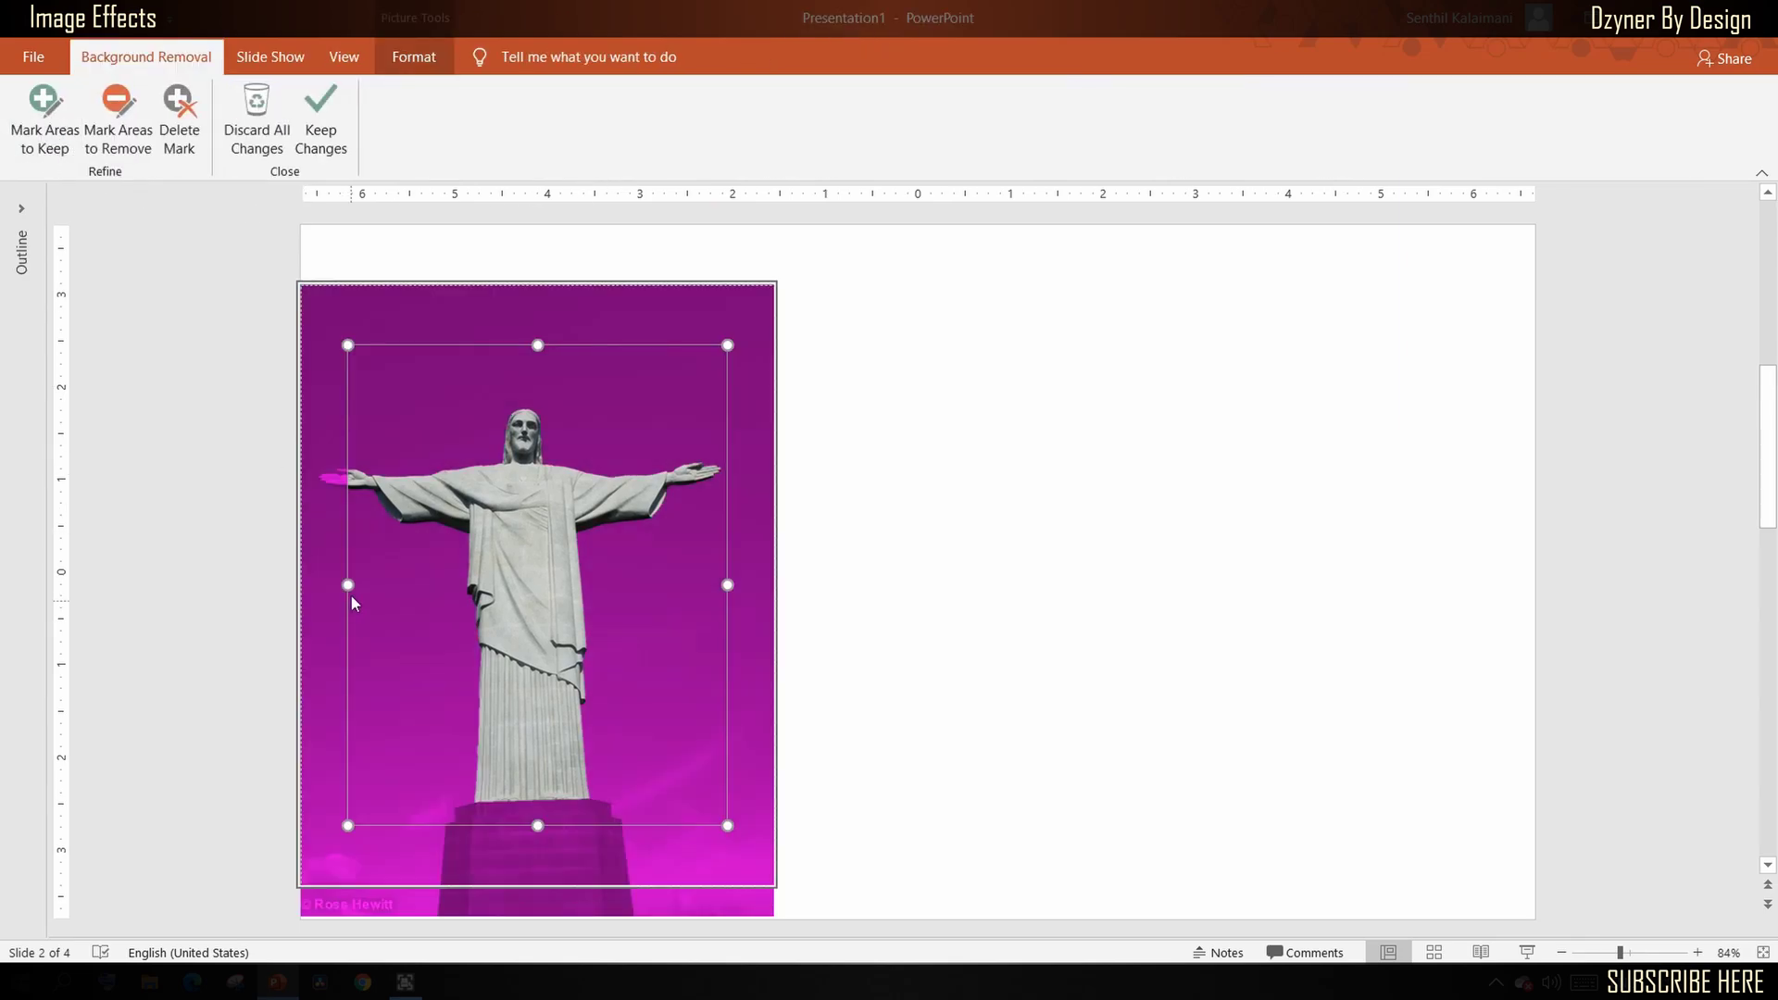
left_click_drag(348, 584, 309, 580)
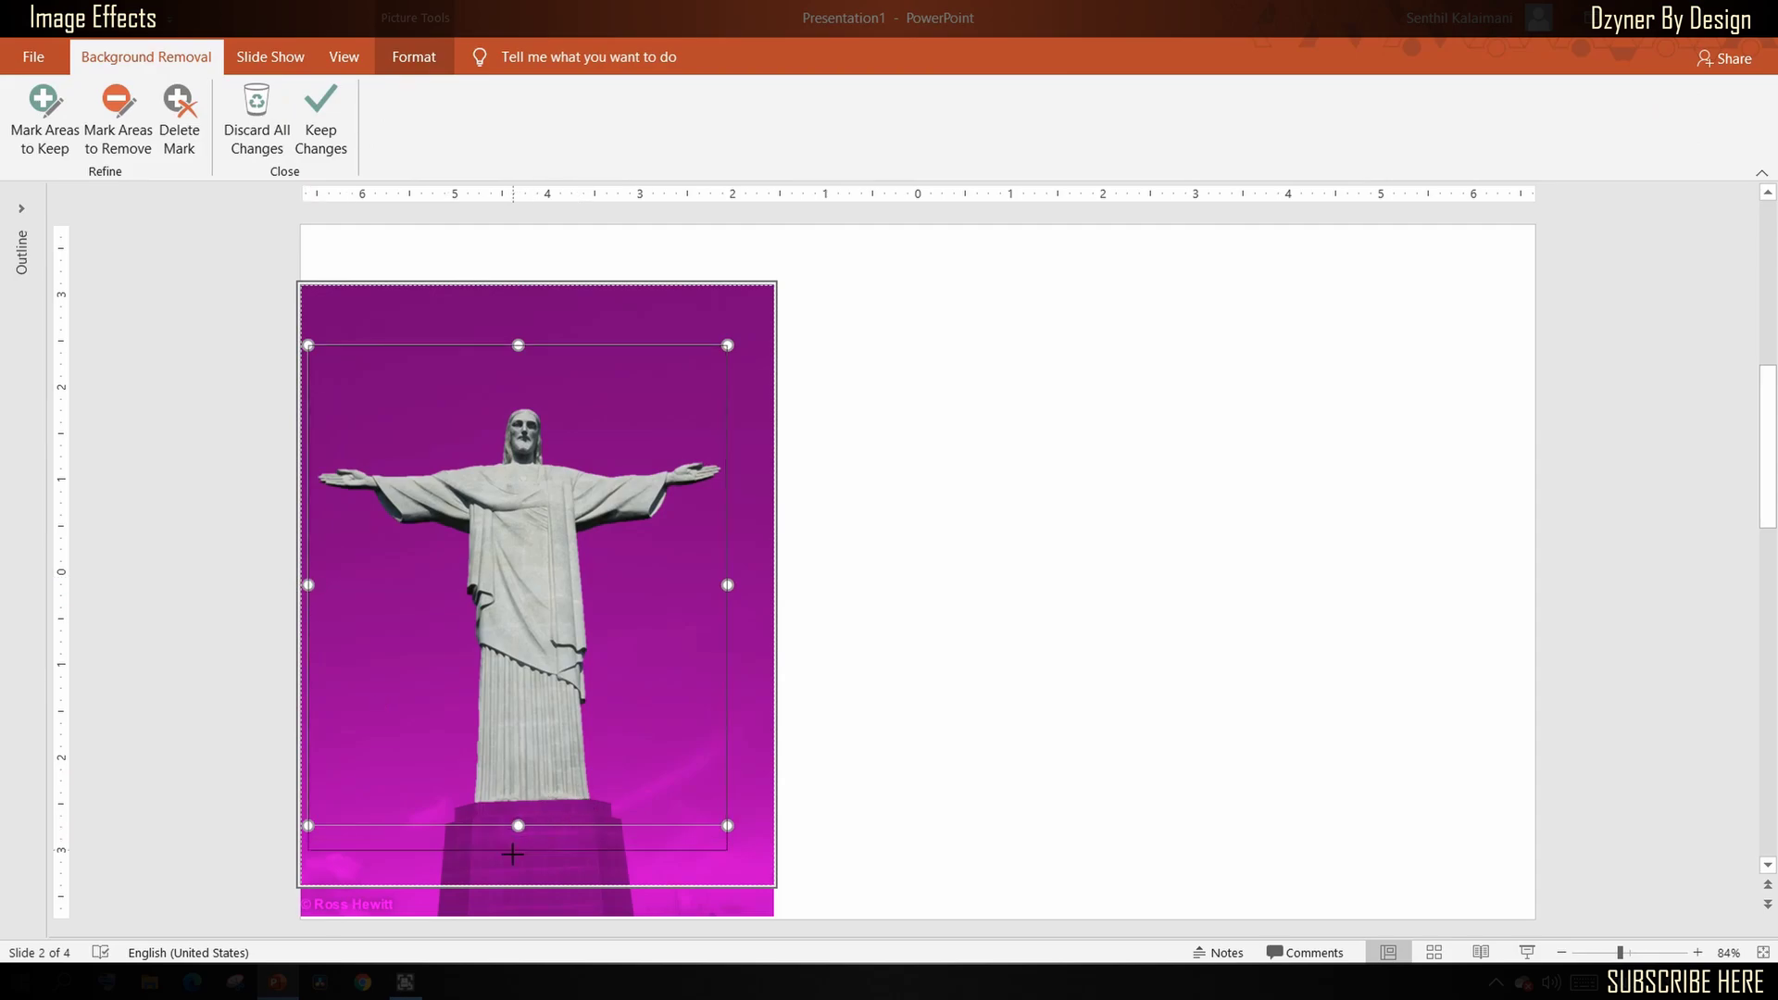
left_click_drag(518, 826, 519, 883)
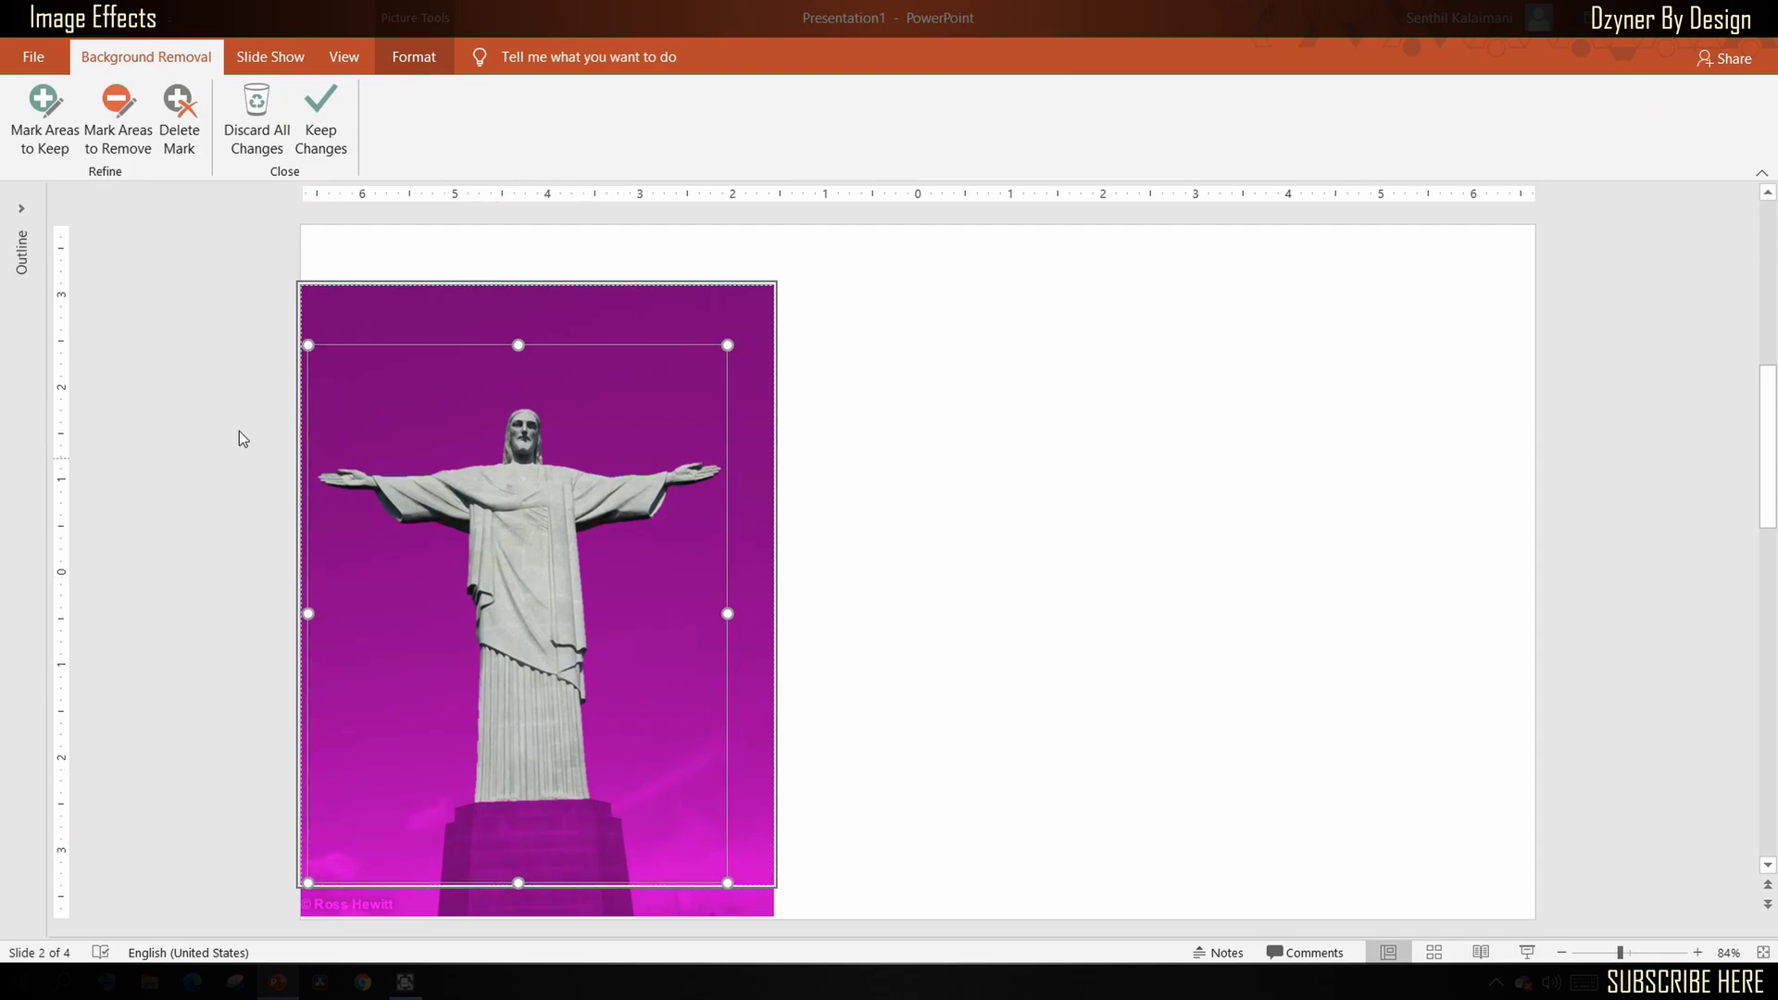
left_click(44, 115)
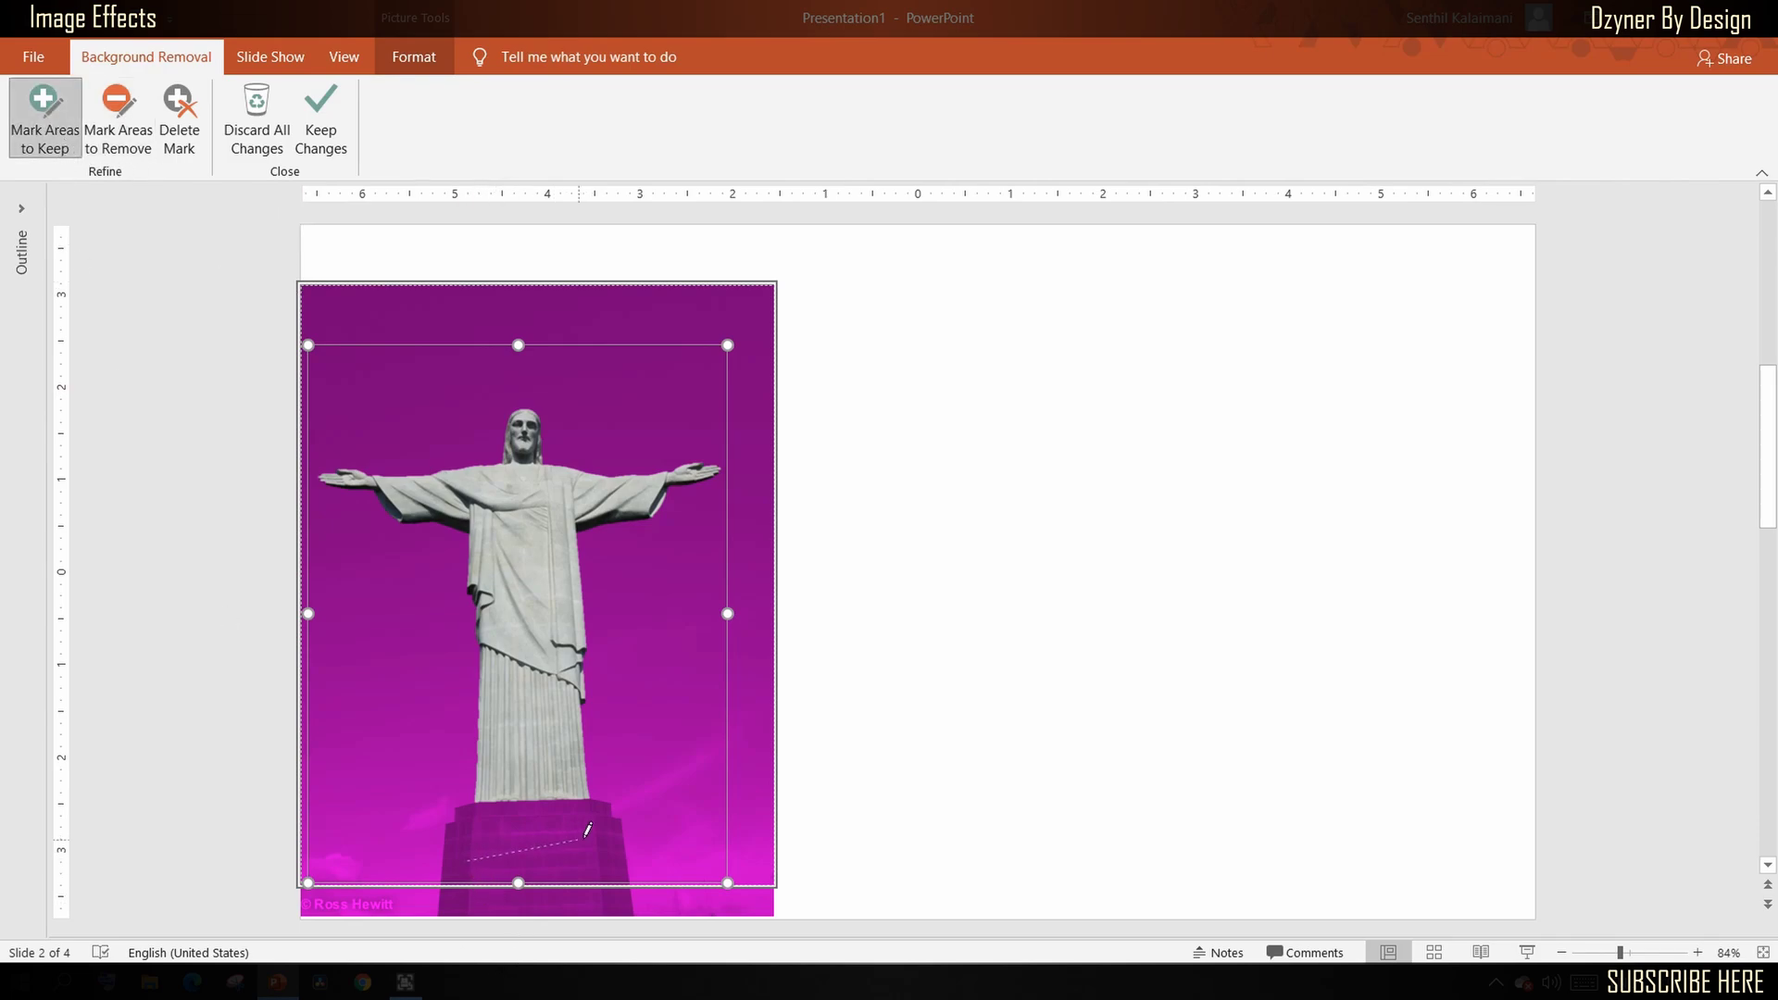
left_click_drag(584, 836, 589, 835)
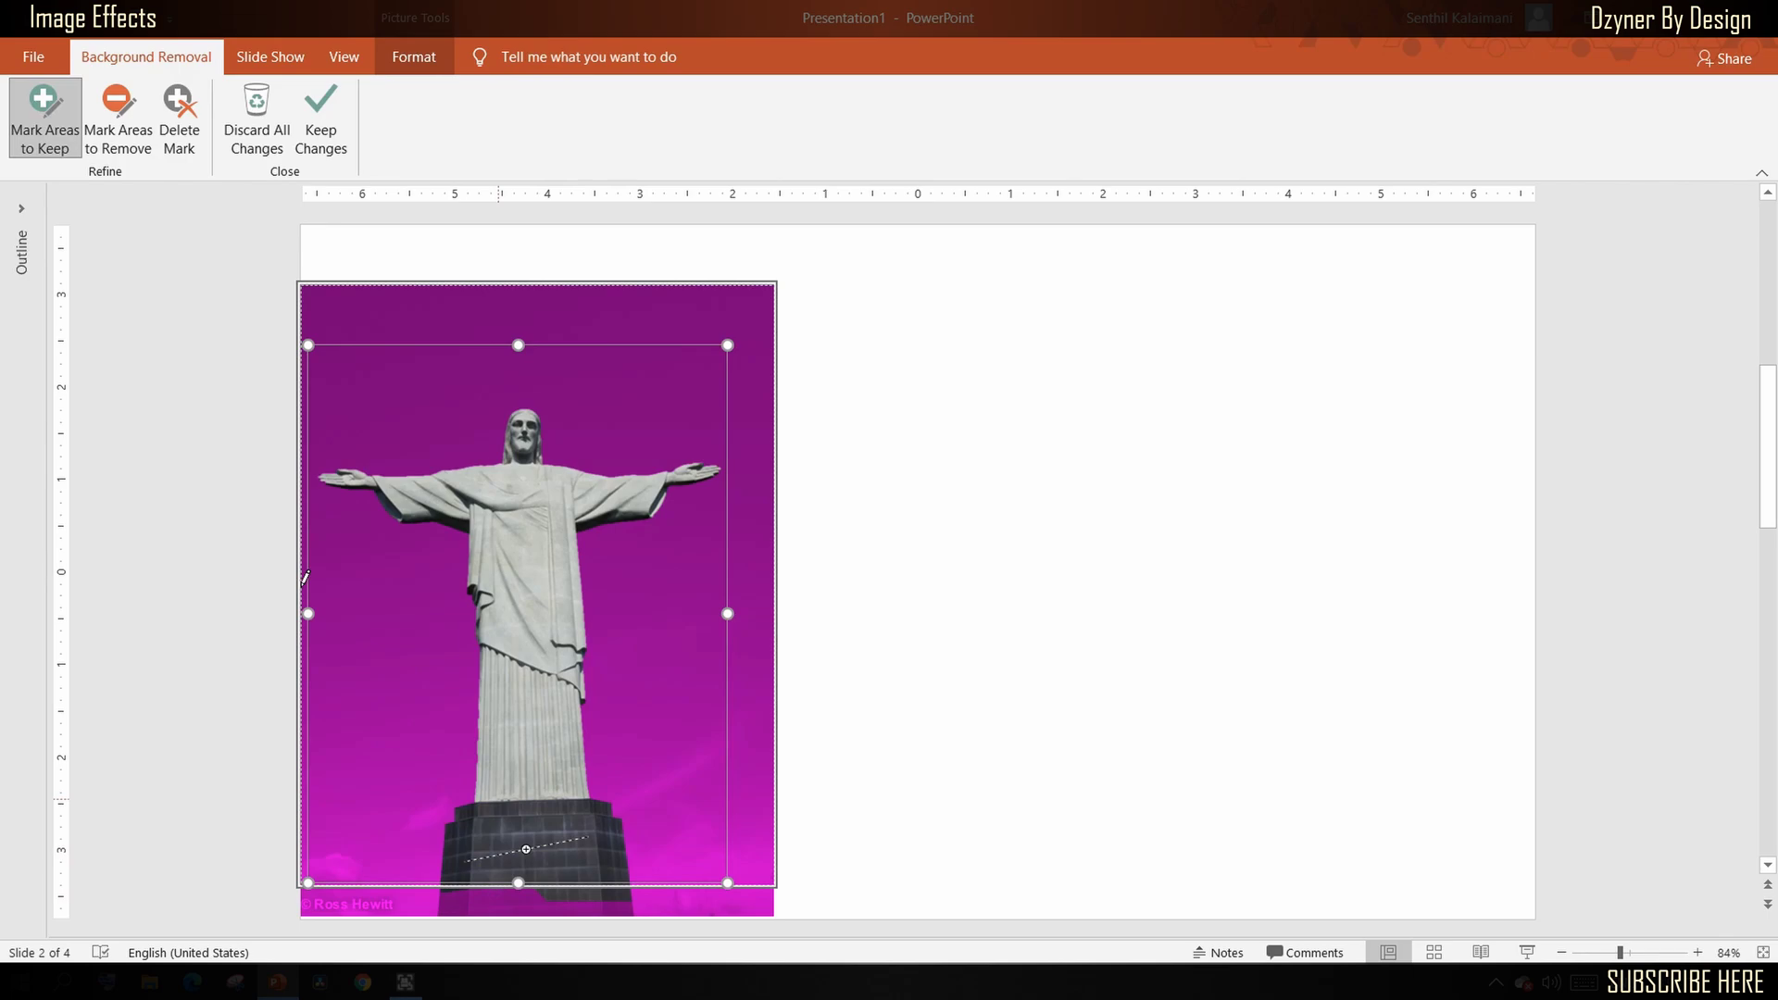
Apply the background removal, then duplicate the cut-out statue and place the copy up and right.
left_click(335, 148)
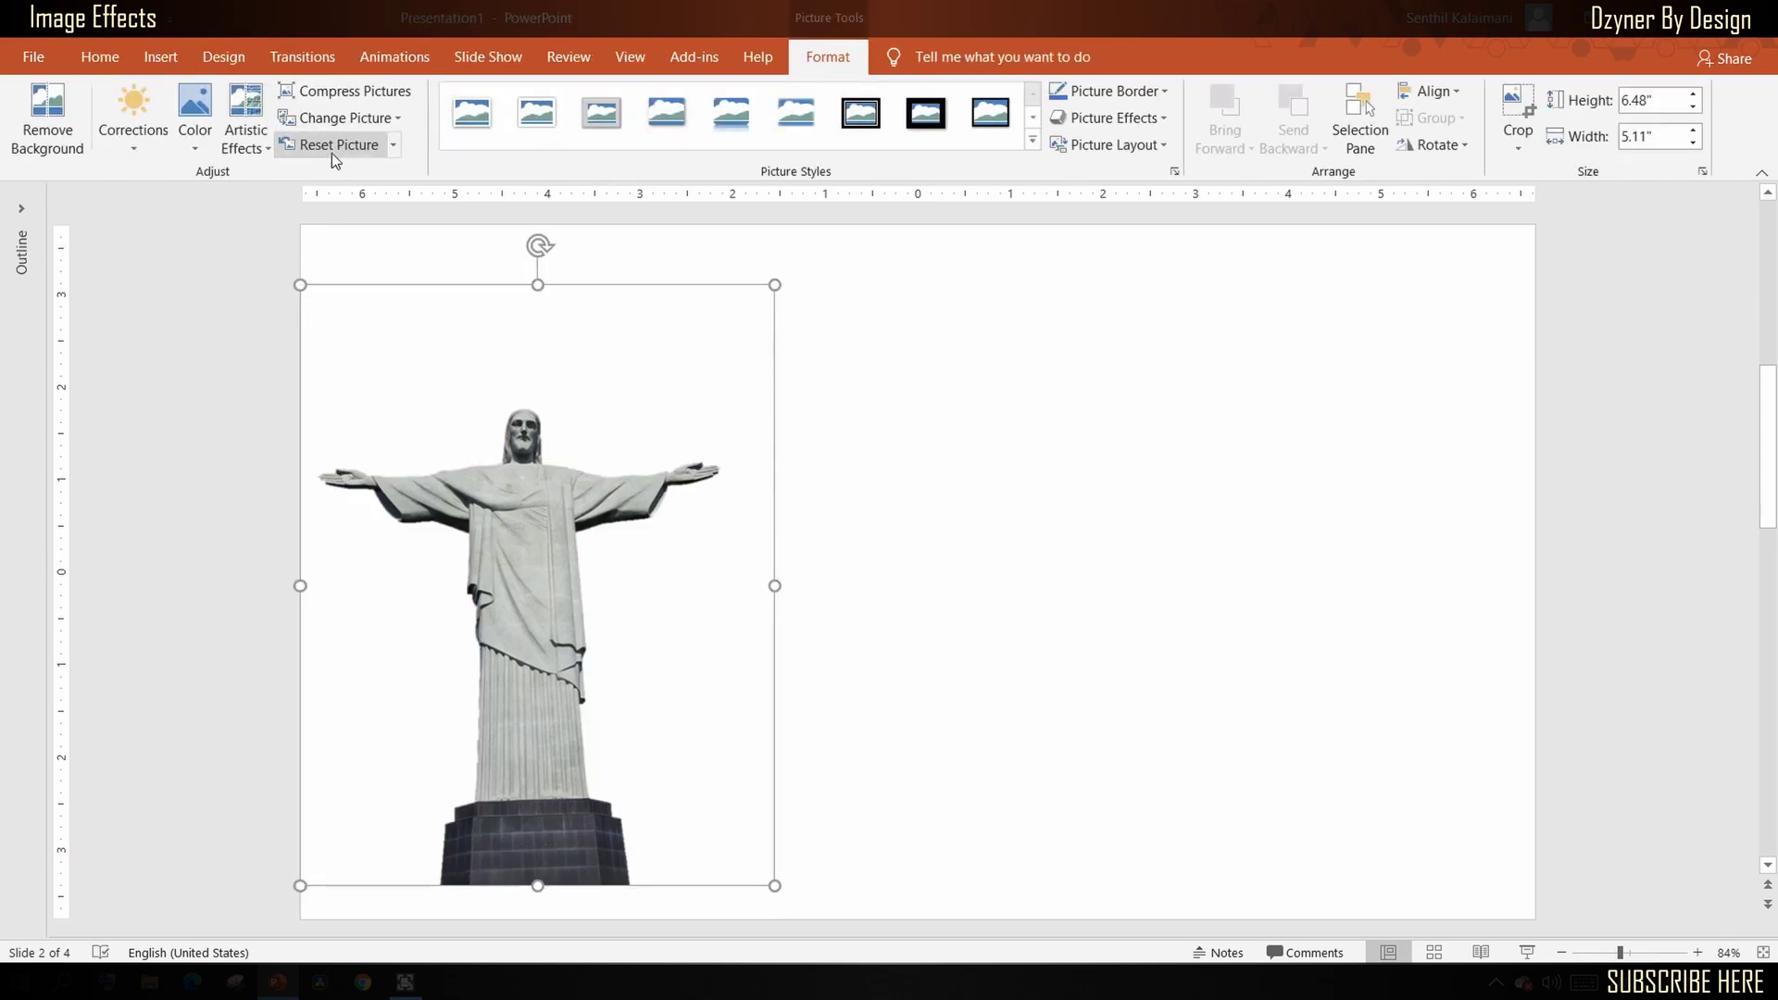
left_click(1013, 626)
left_click(571, 633)
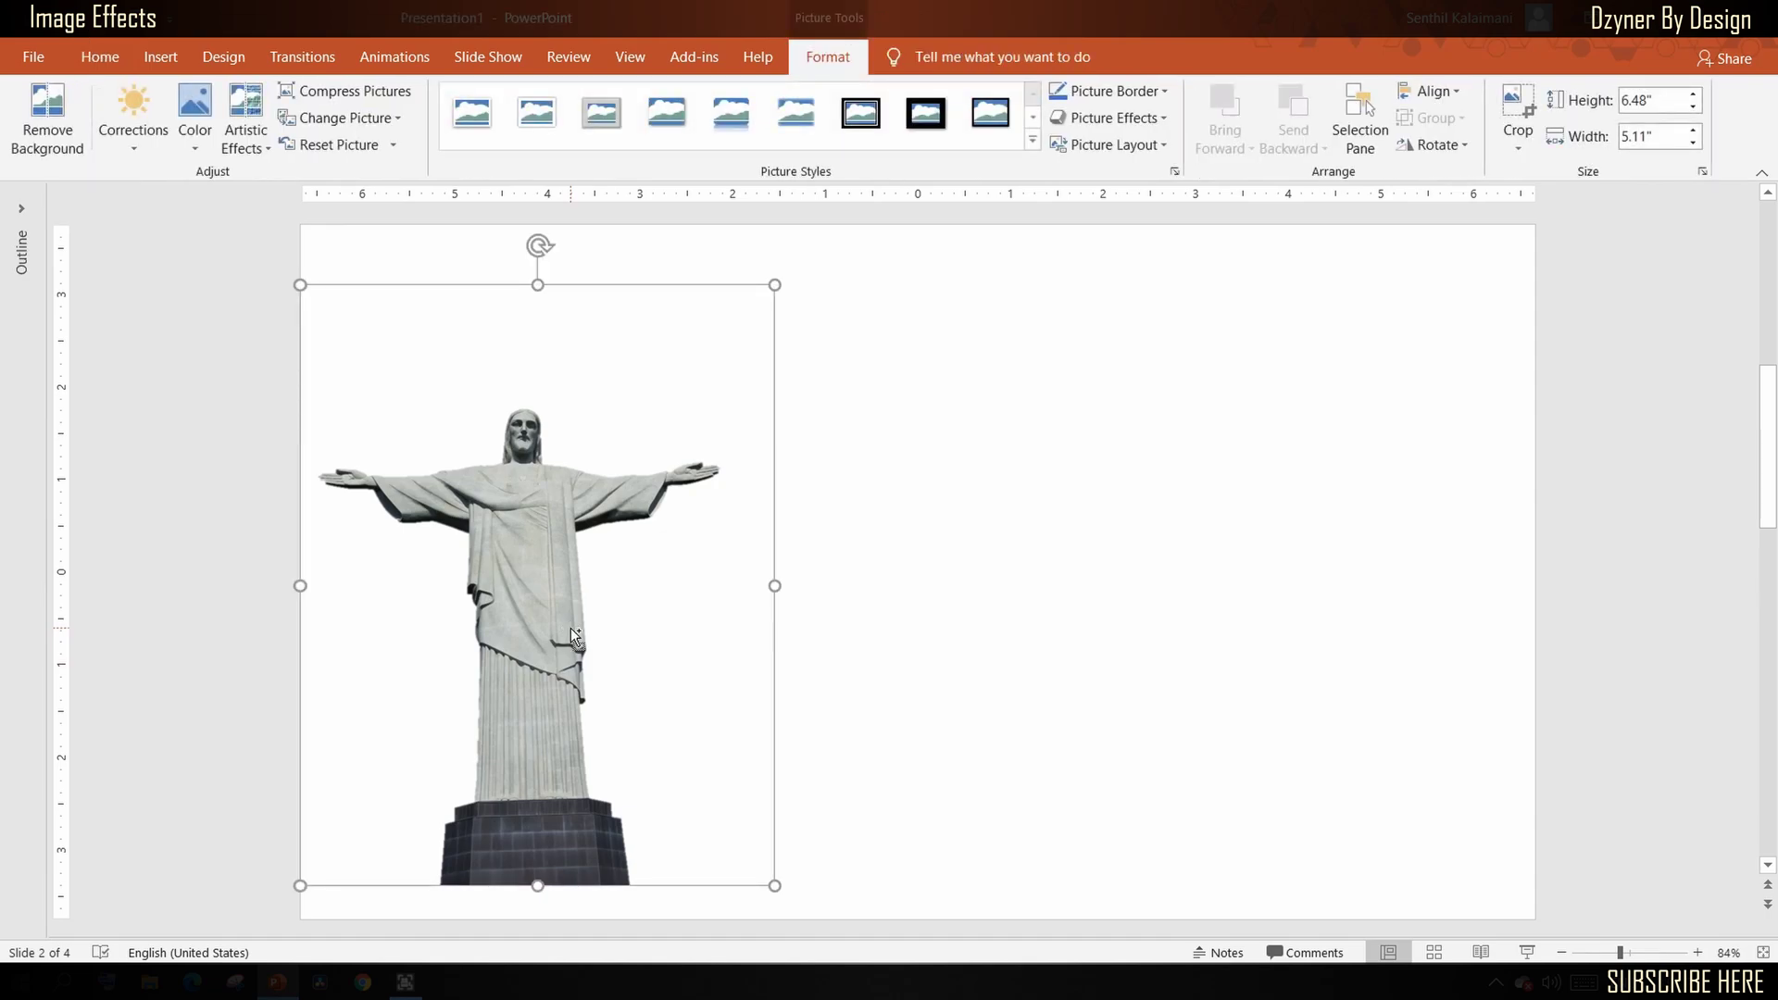
key("ctrl+d")
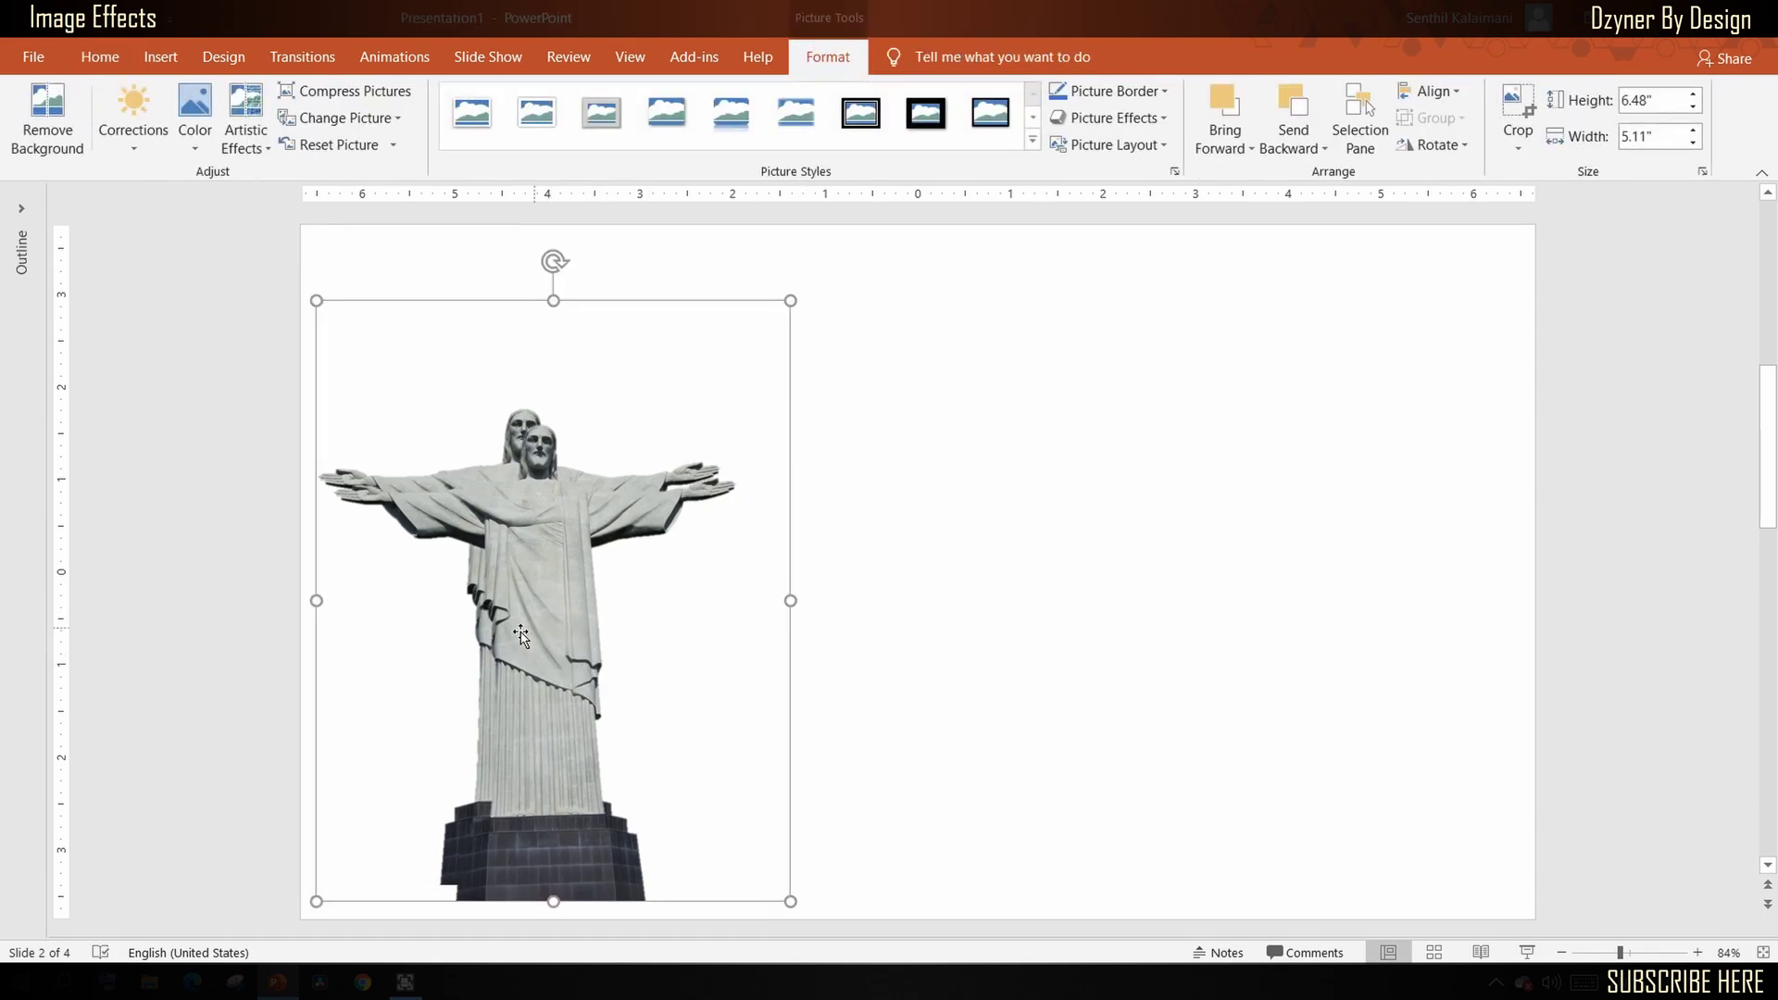
mouse_move(521, 635)
left_mouse_down()
mouse_move(788, 499)
mouse_move(769, 504)
left_mouse_up()
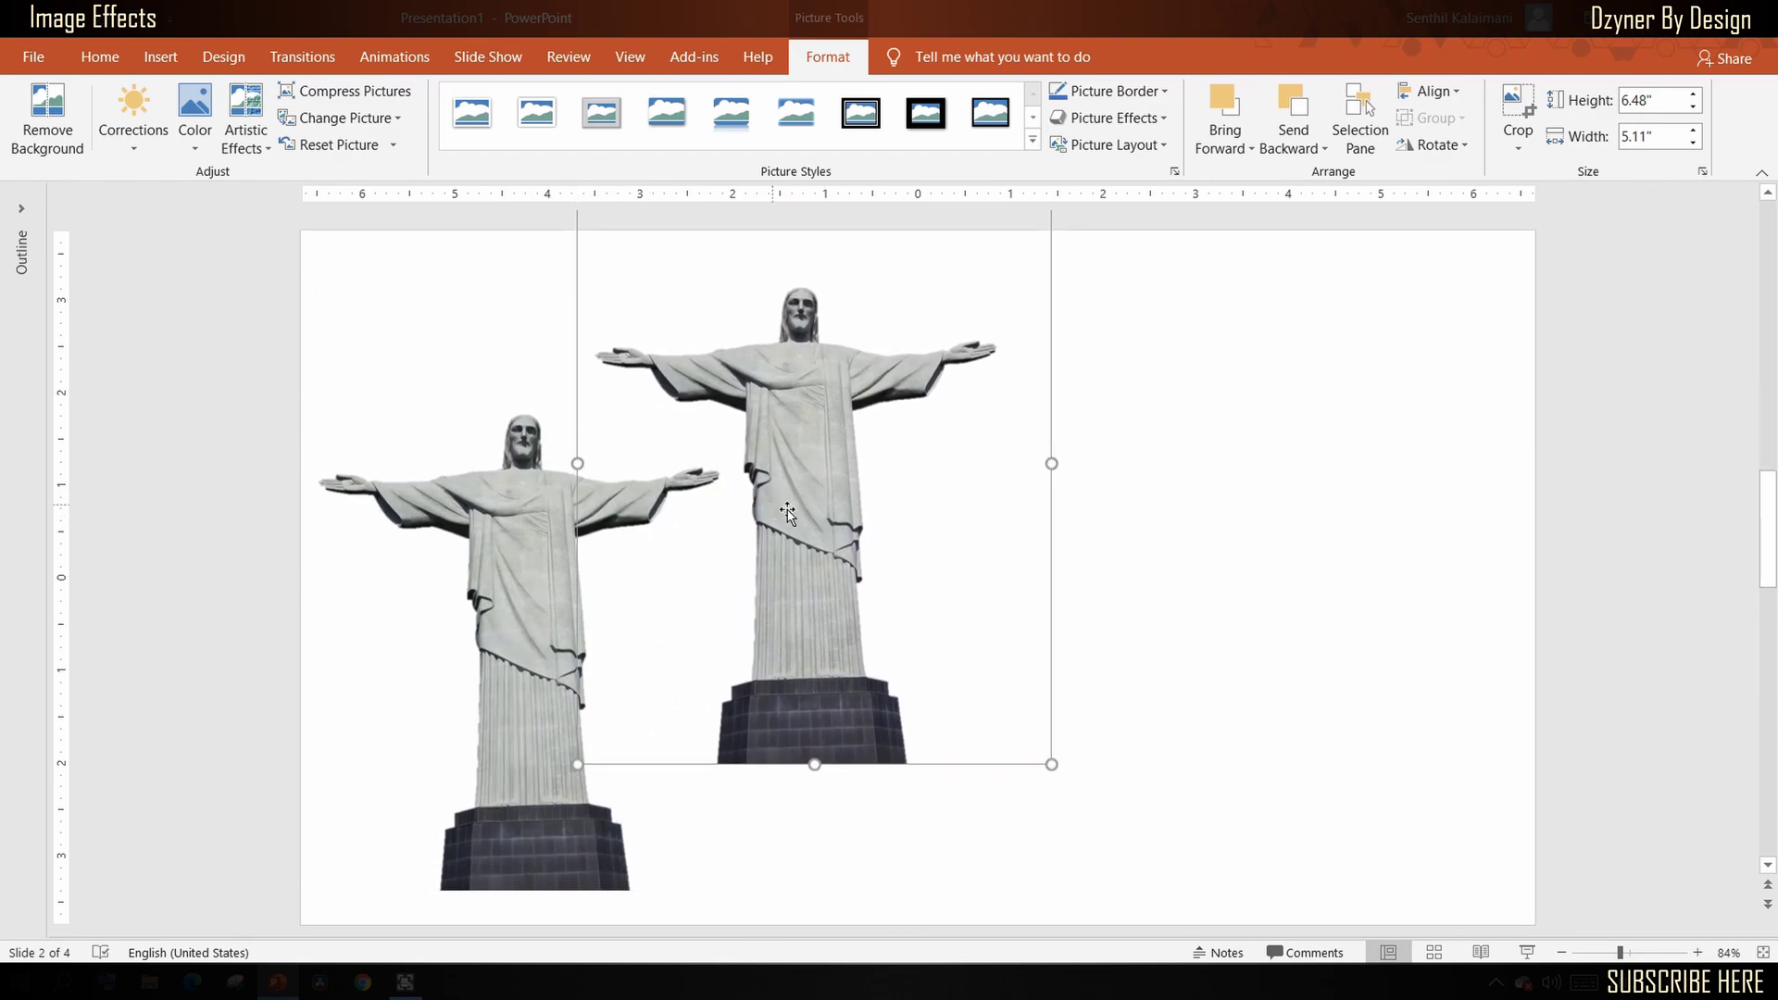
Make the statue copy a black silhouette with Brightness -100% and Contrast 100%.
right_click(789, 611)
left_click(859, 564)
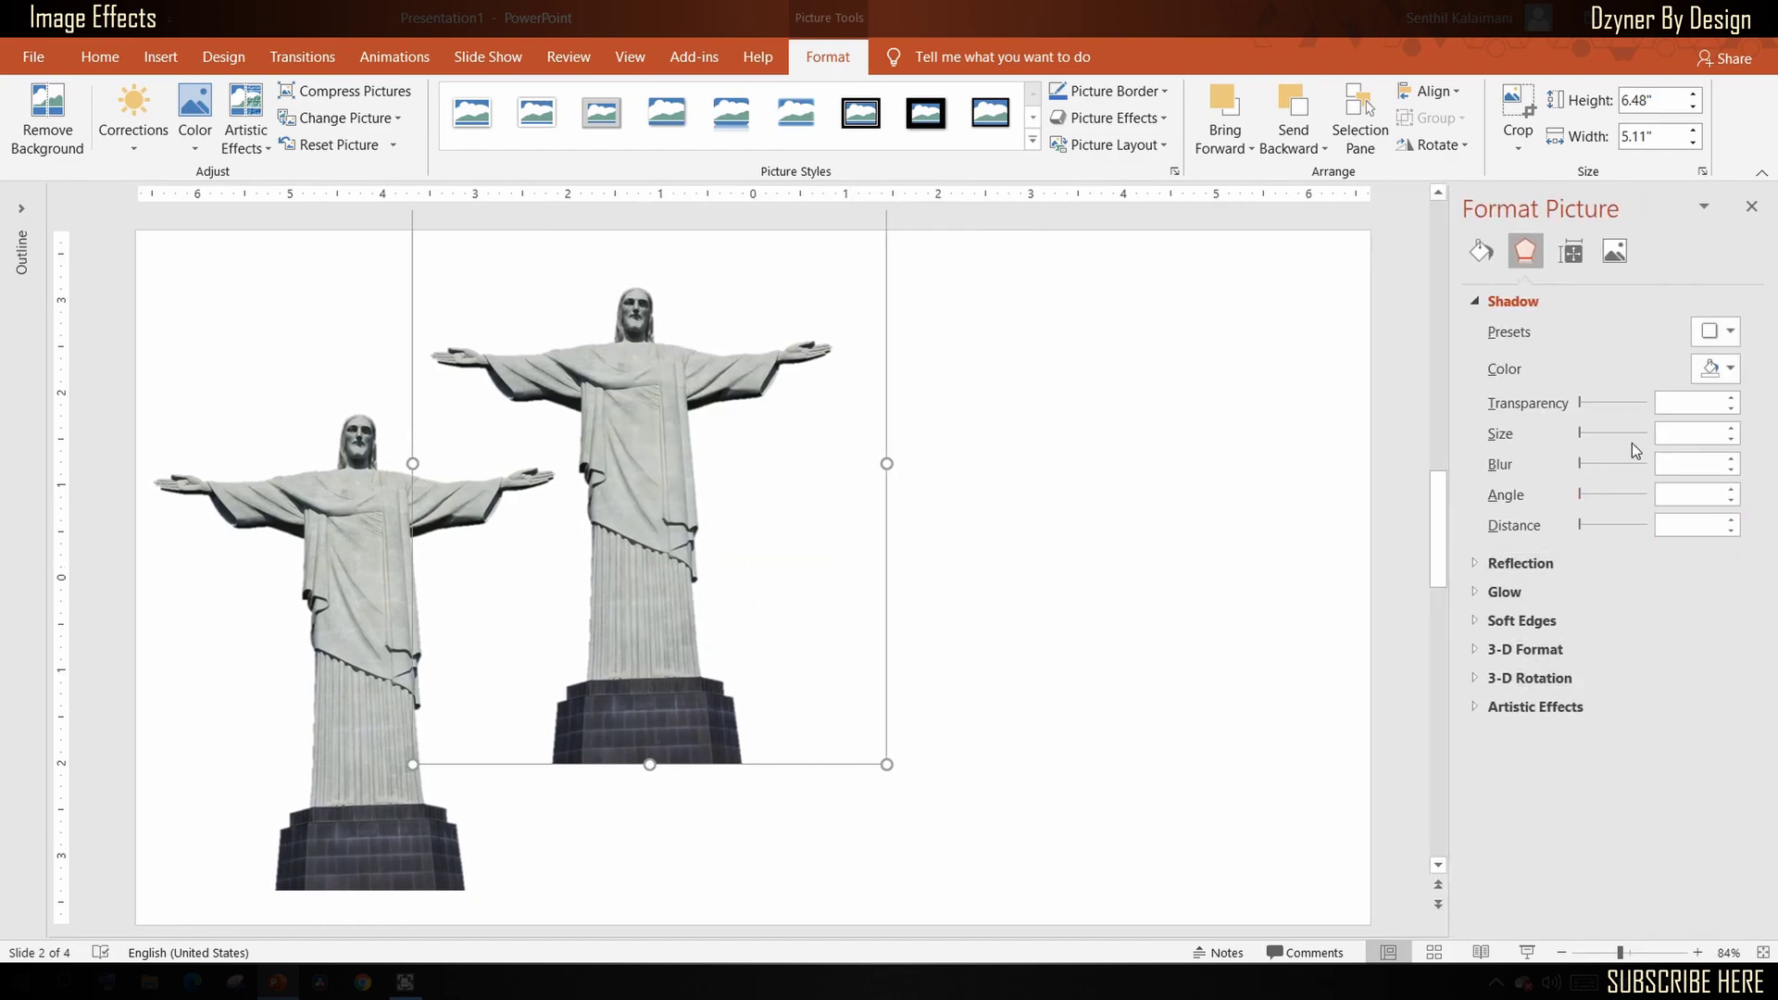
left_click(1611, 257)
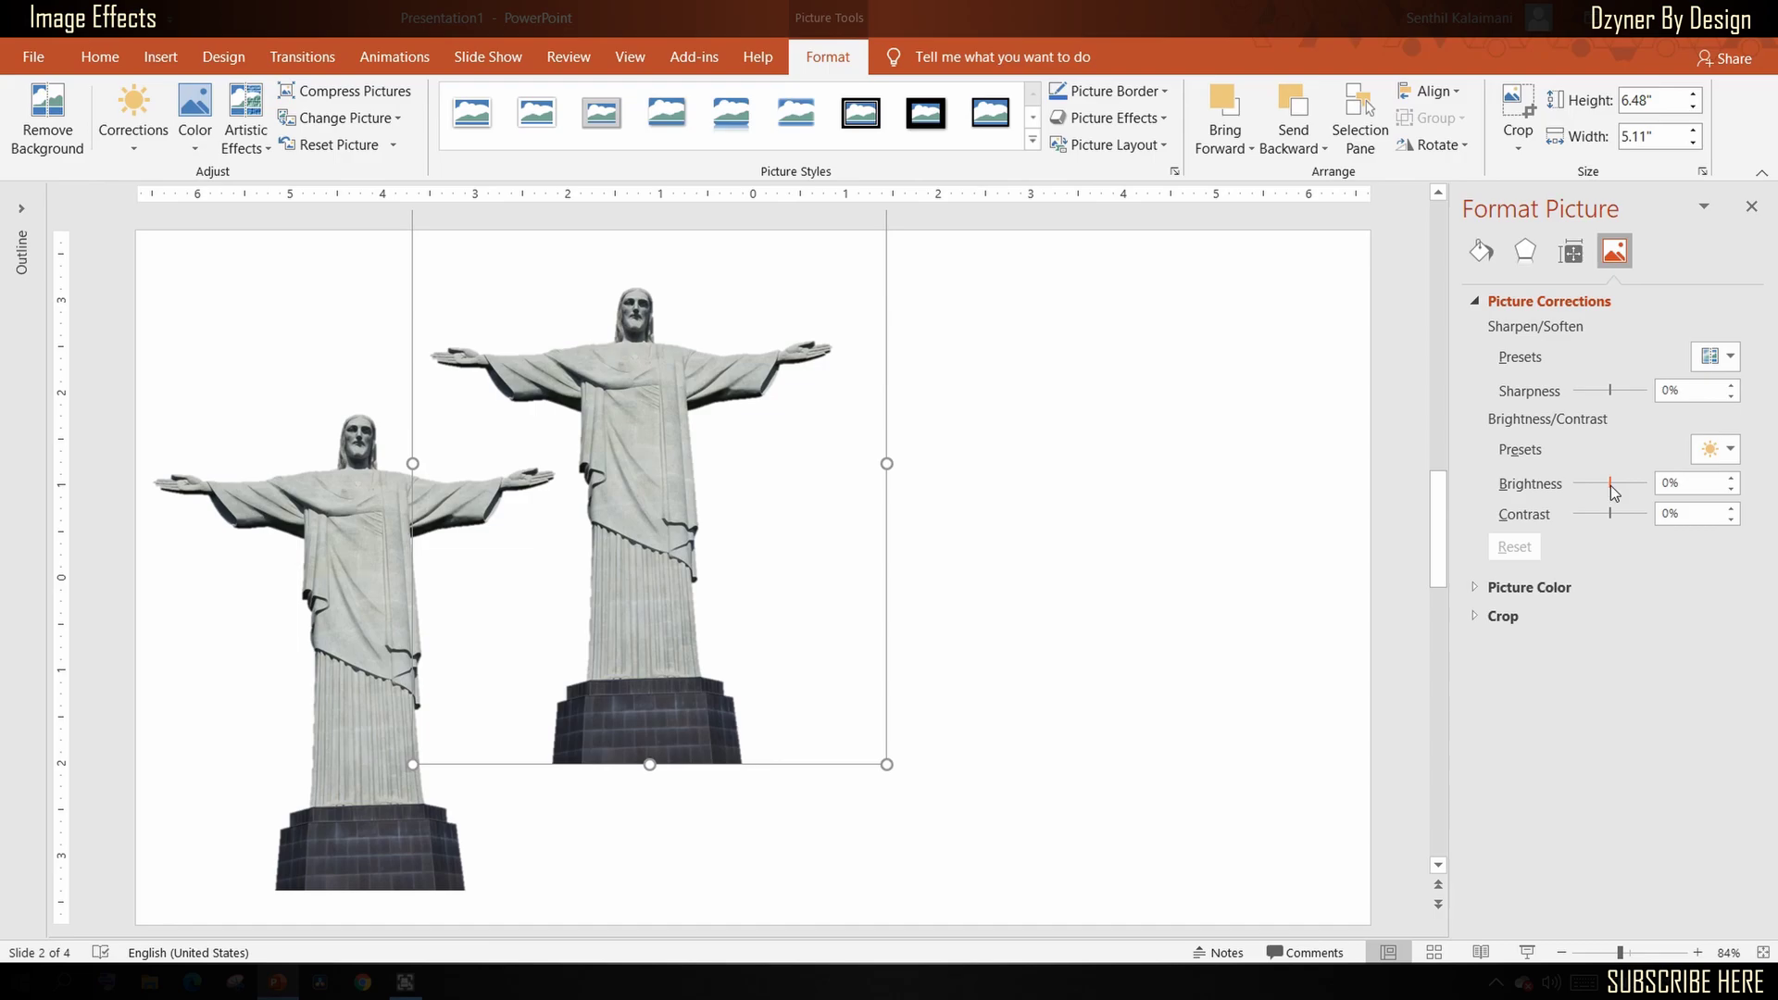
left_click_drag(1611, 486, 1569, 485)
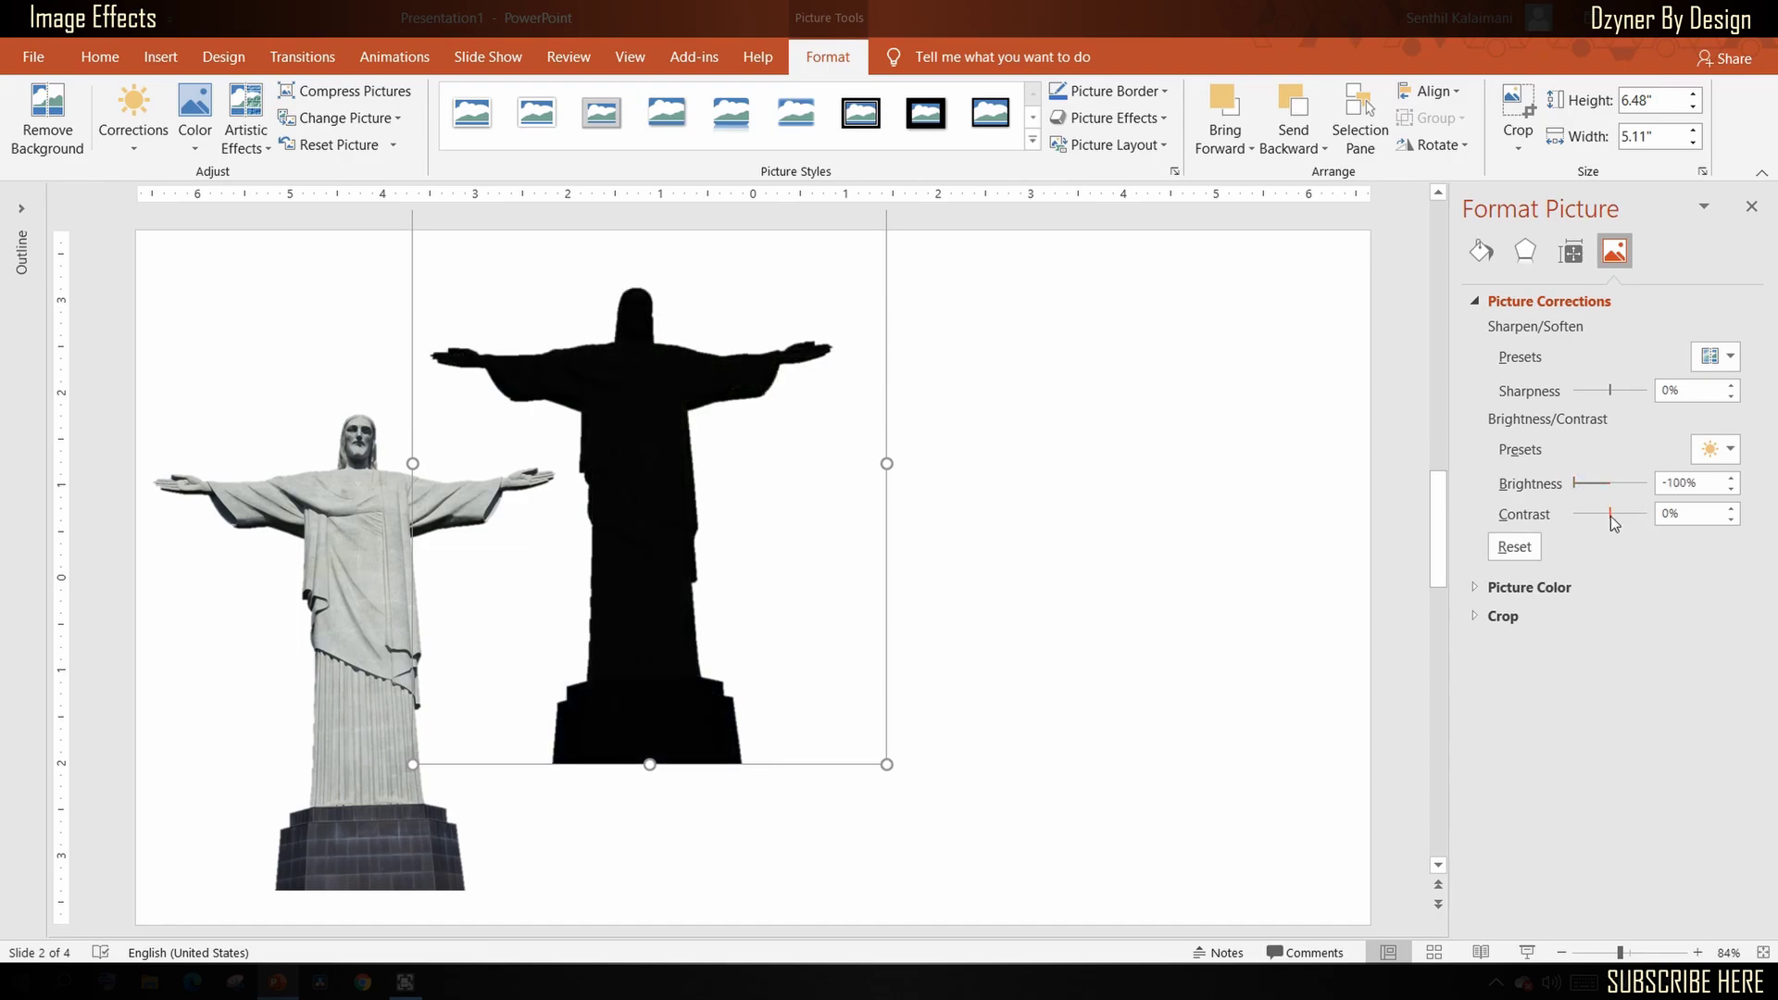
left_click_drag(1610, 515, 1674, 519)
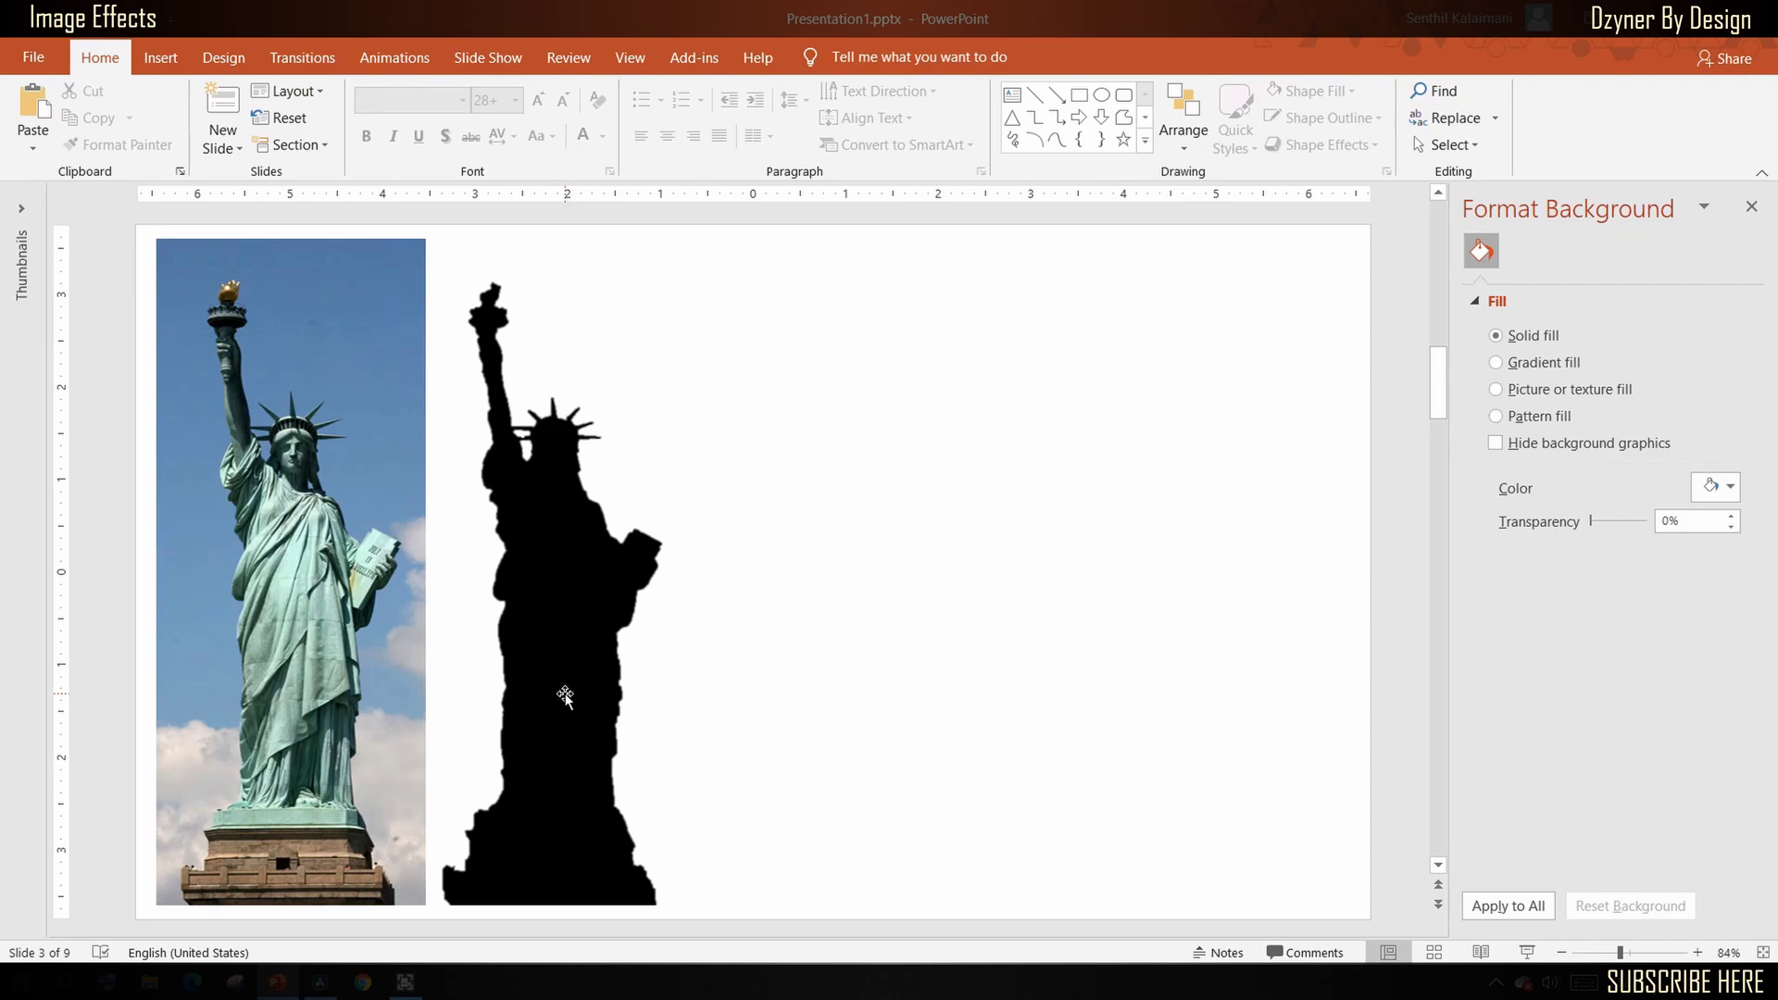
Copy the Statue of Liberty silhouette to its right and turn it white with Brightness 100%.
left_click(565, 697)
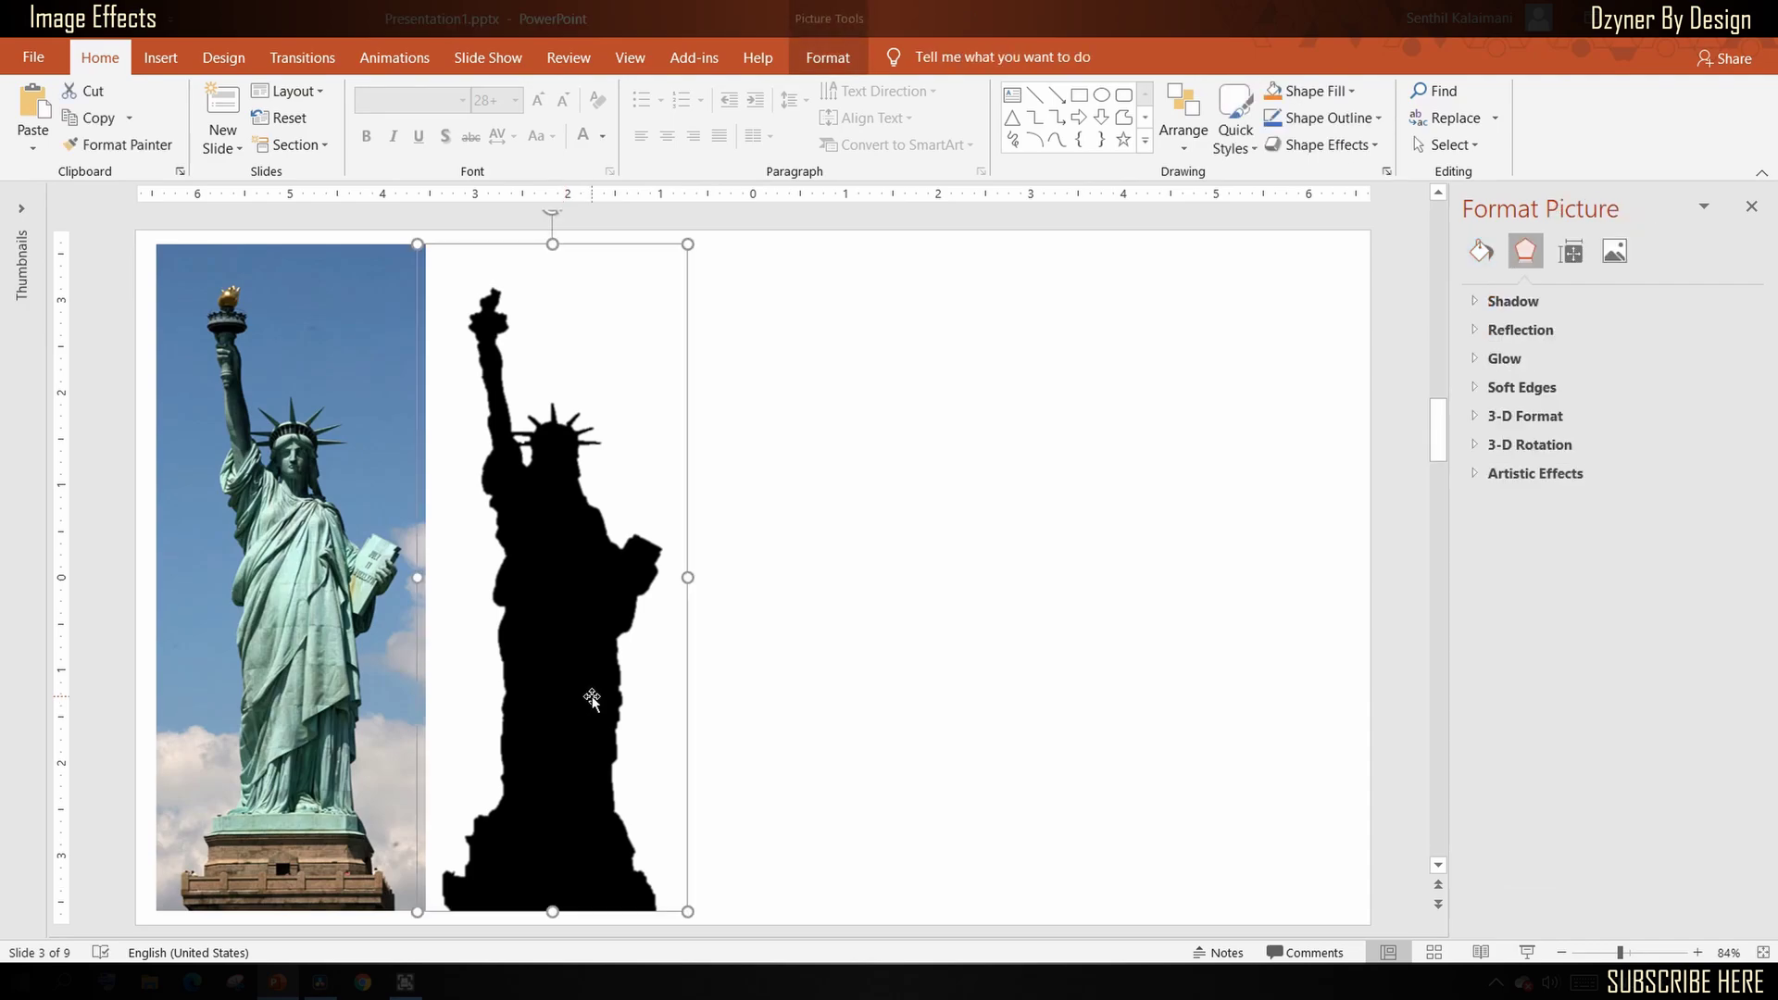
left_click_drag(588, 702, 783, 686, "ctrl")
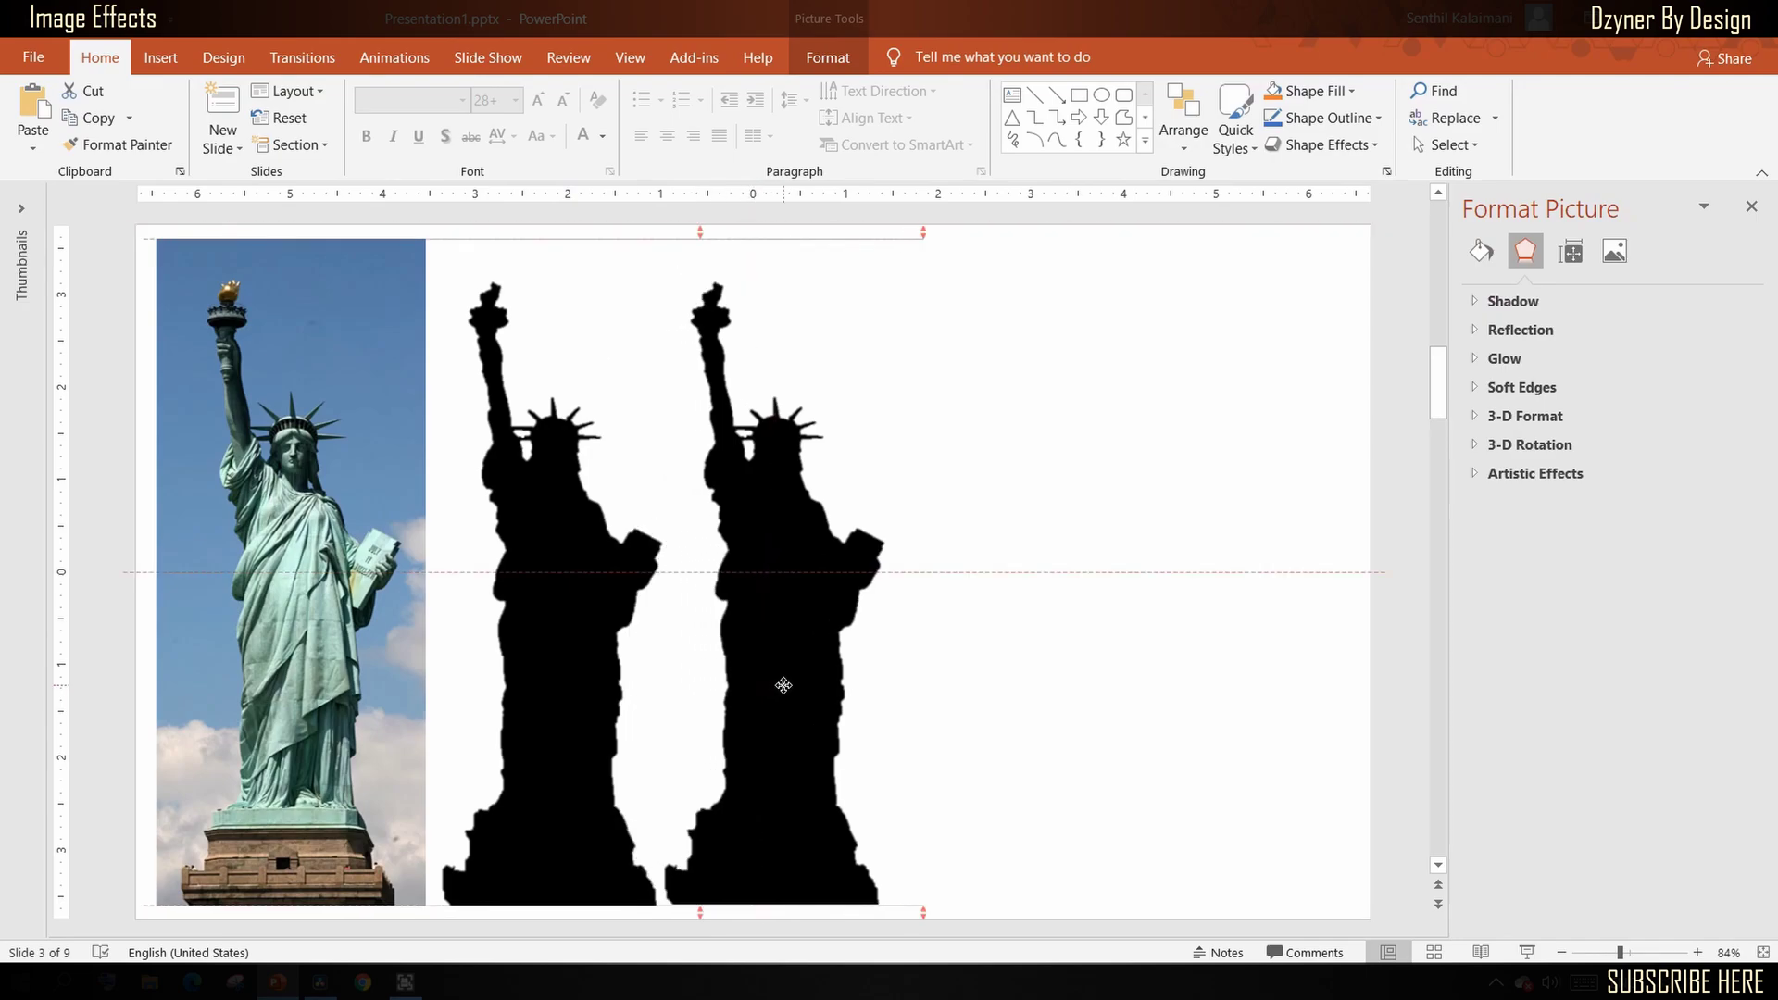
left_click_drag(783, 685, 783, 685)
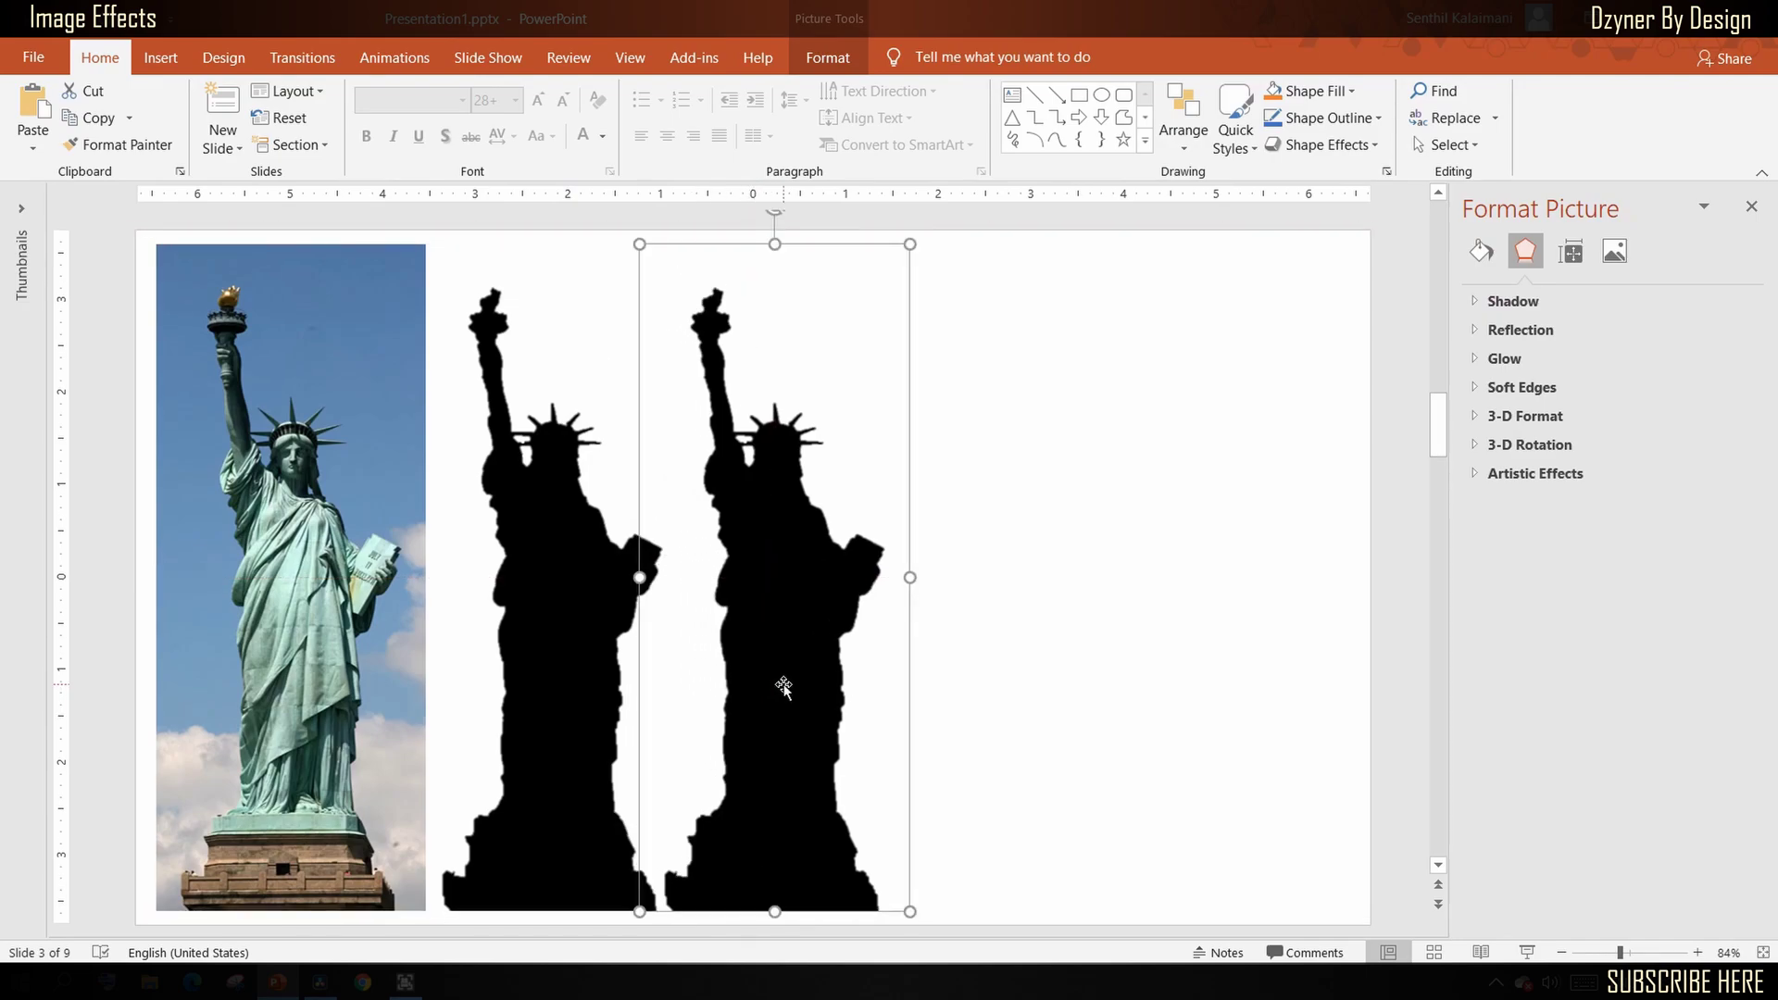
left_click(1616, 250)
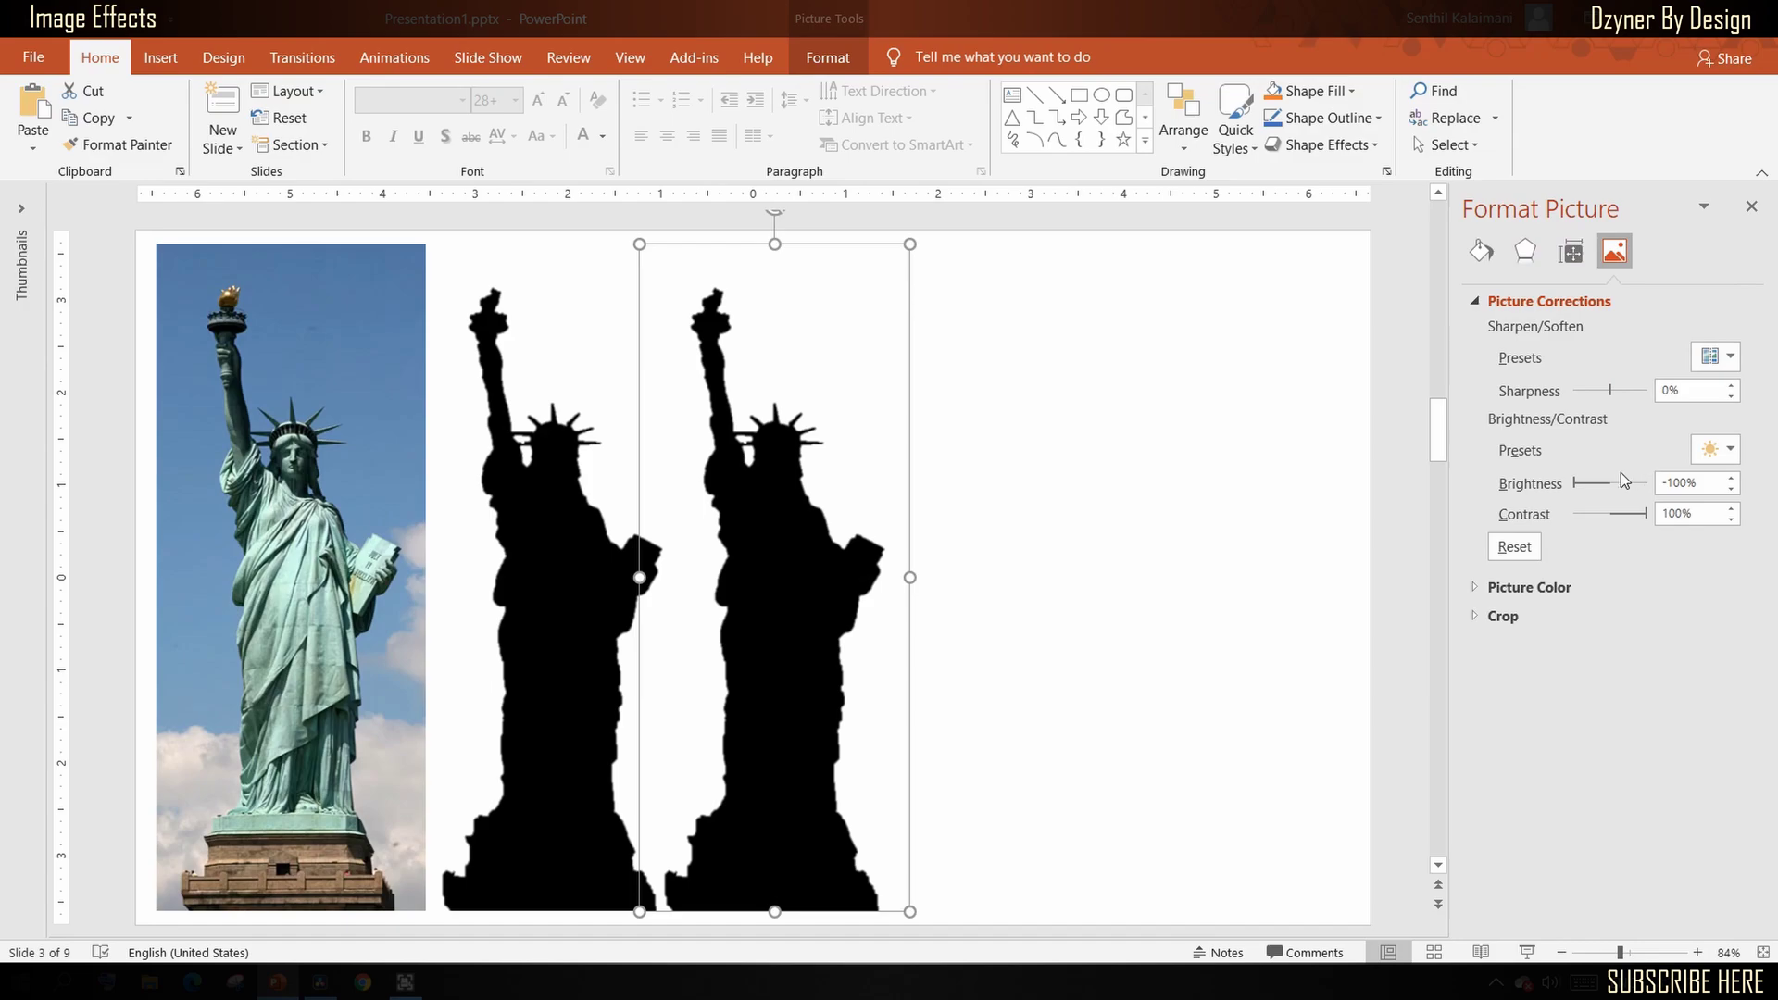
left_click_drag(1576, 483, 1662, 491)
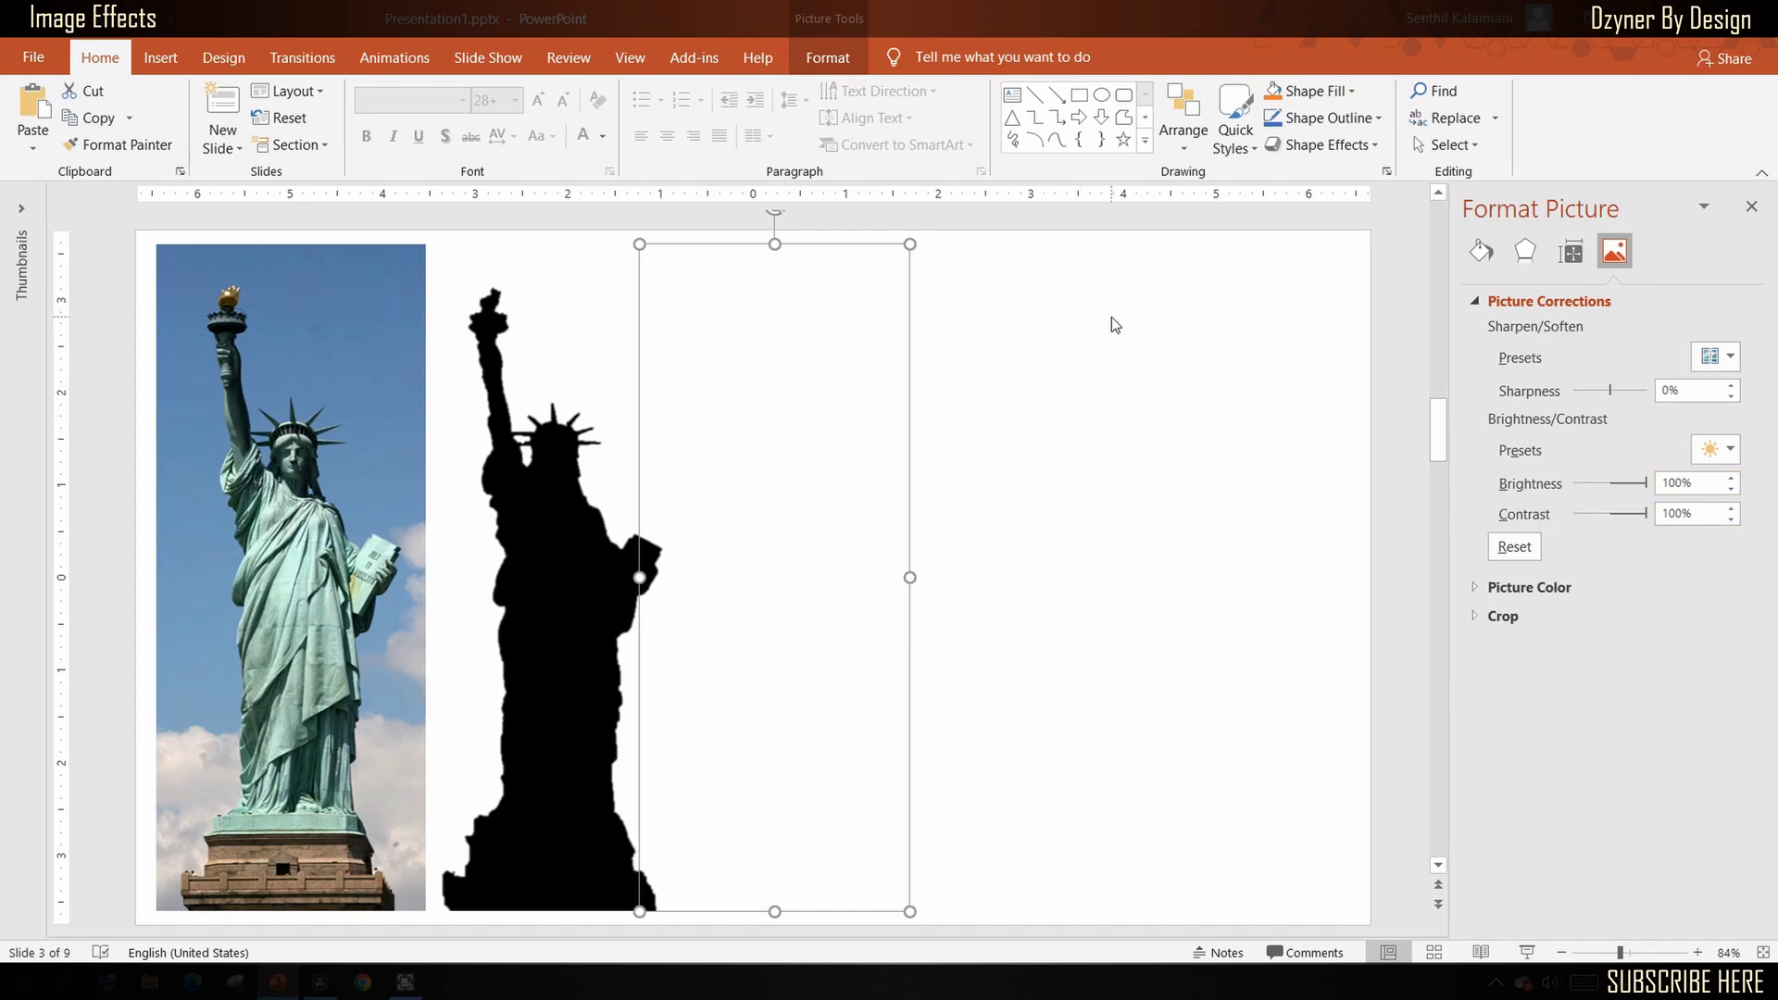
Give the white statue an outer shadow and a blue glow.
left_click(827, 57)
left_click(1113, 119)
mouse_move(1124, 213)
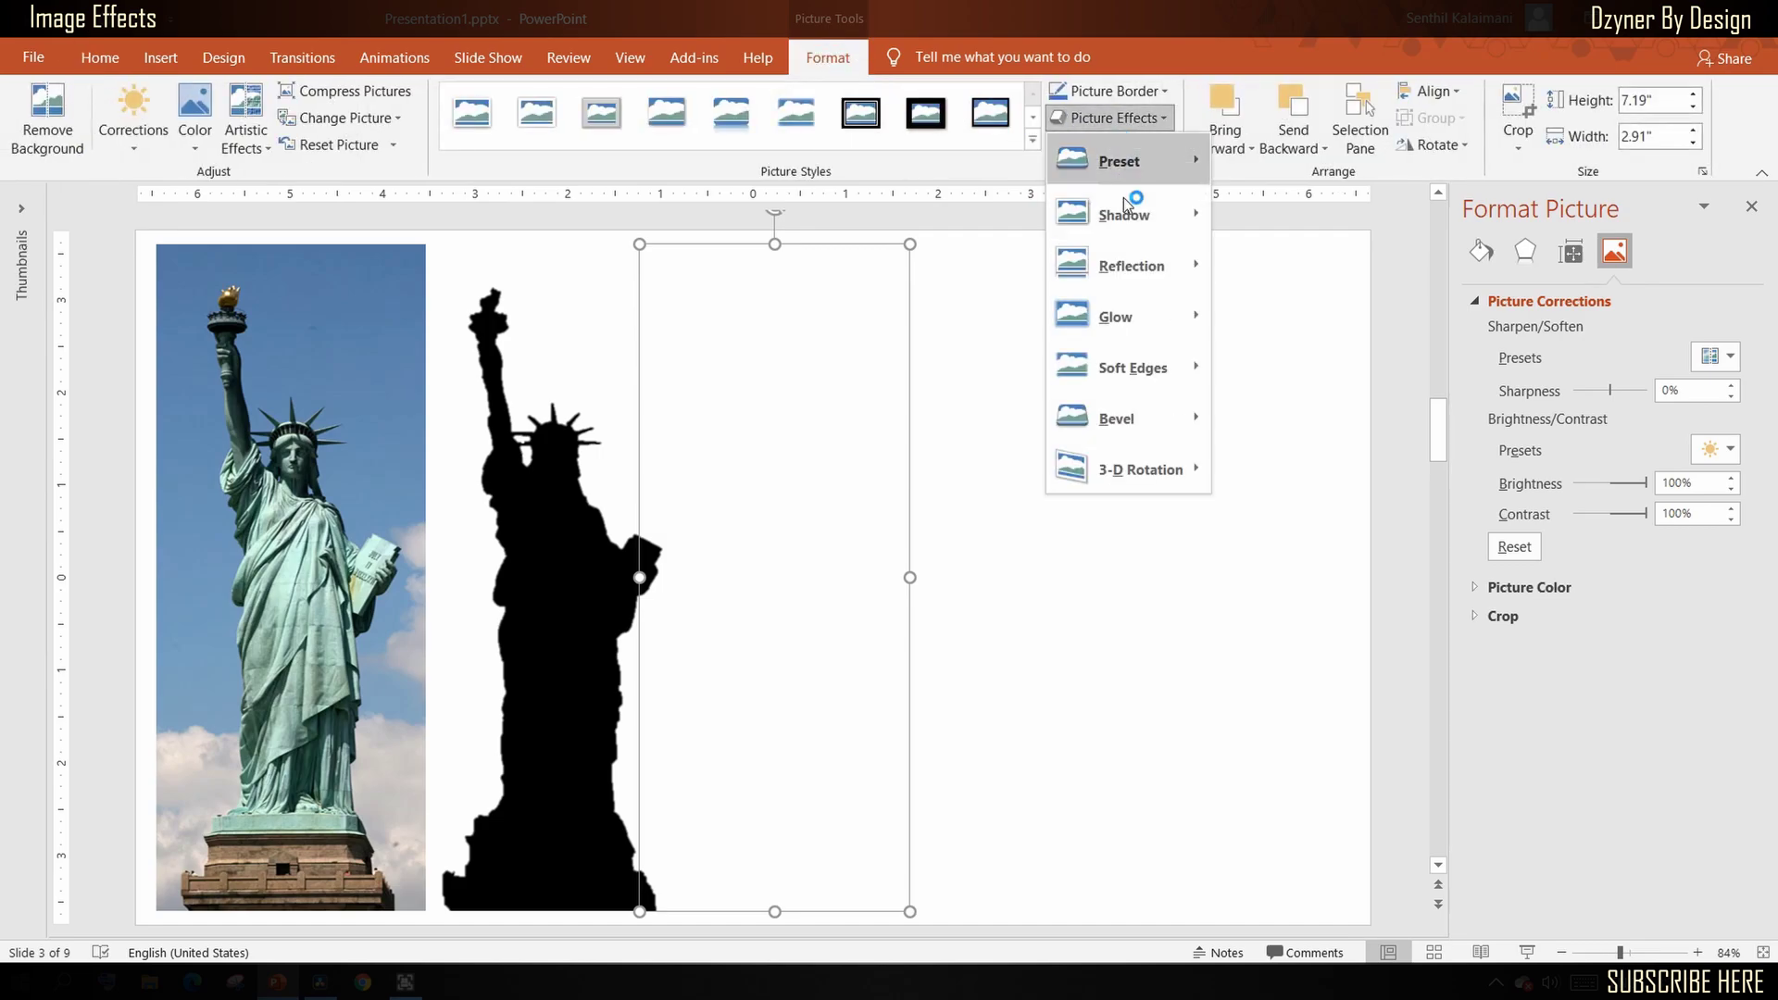
left_click(1314, 418)
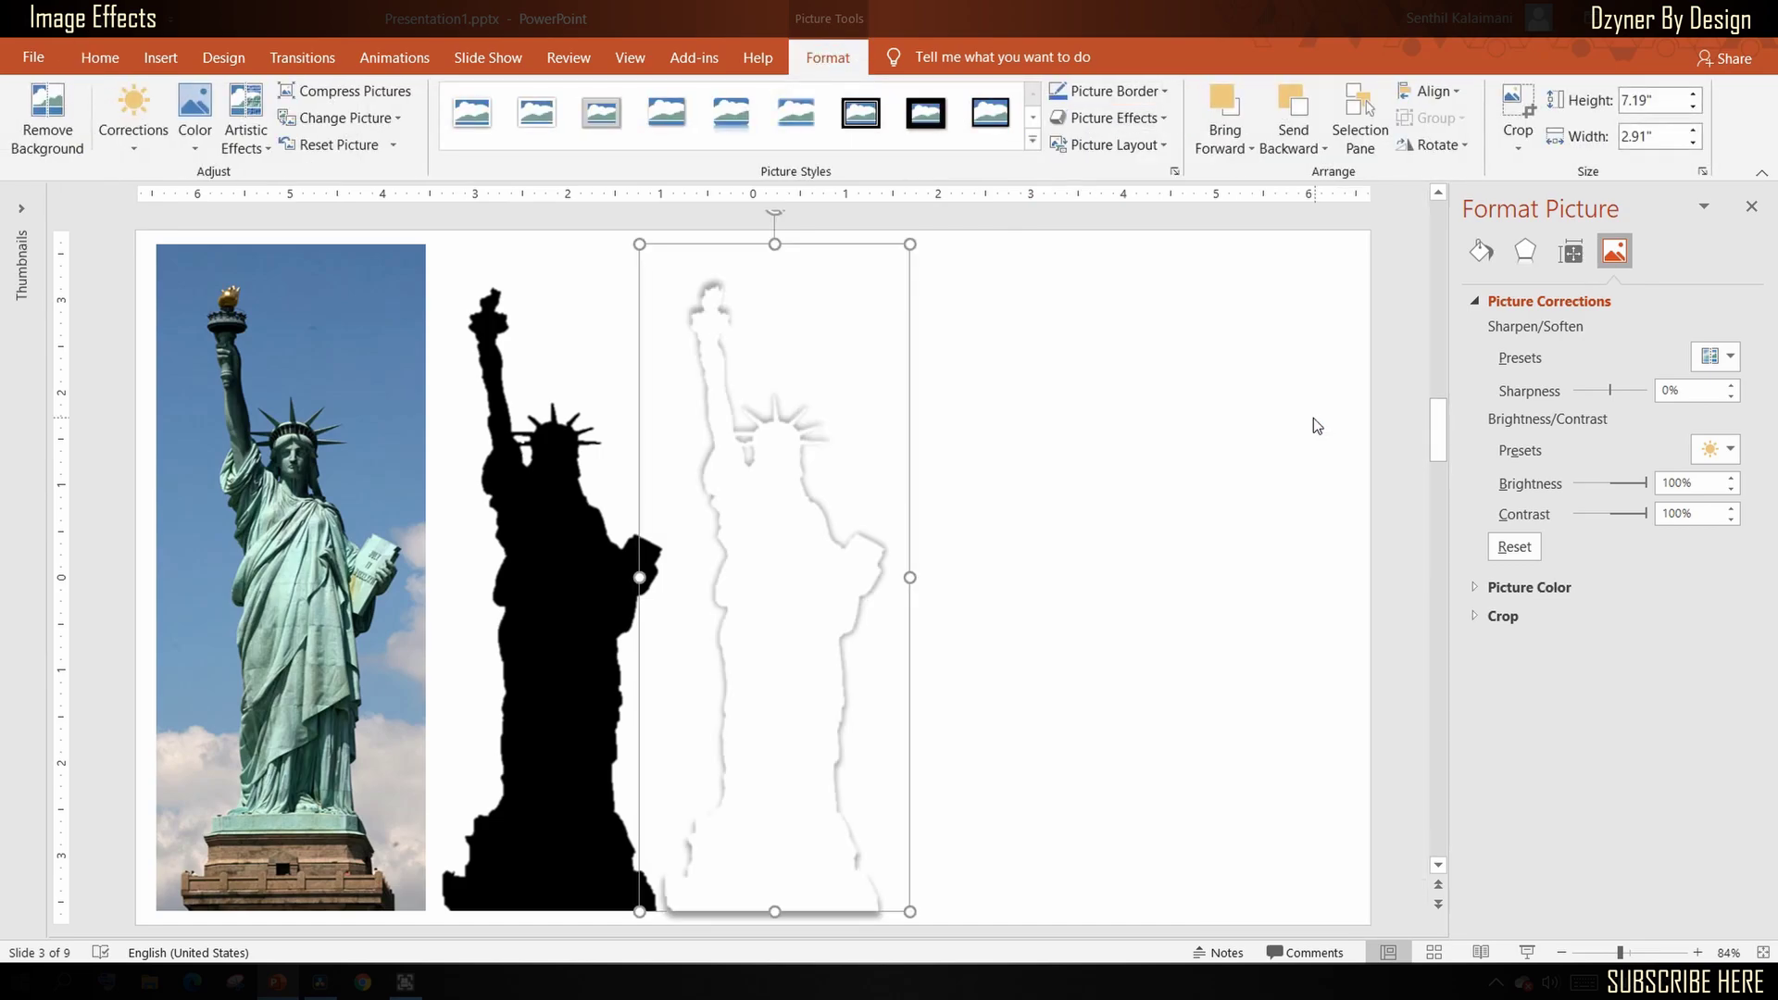
left_click(1146, 118)
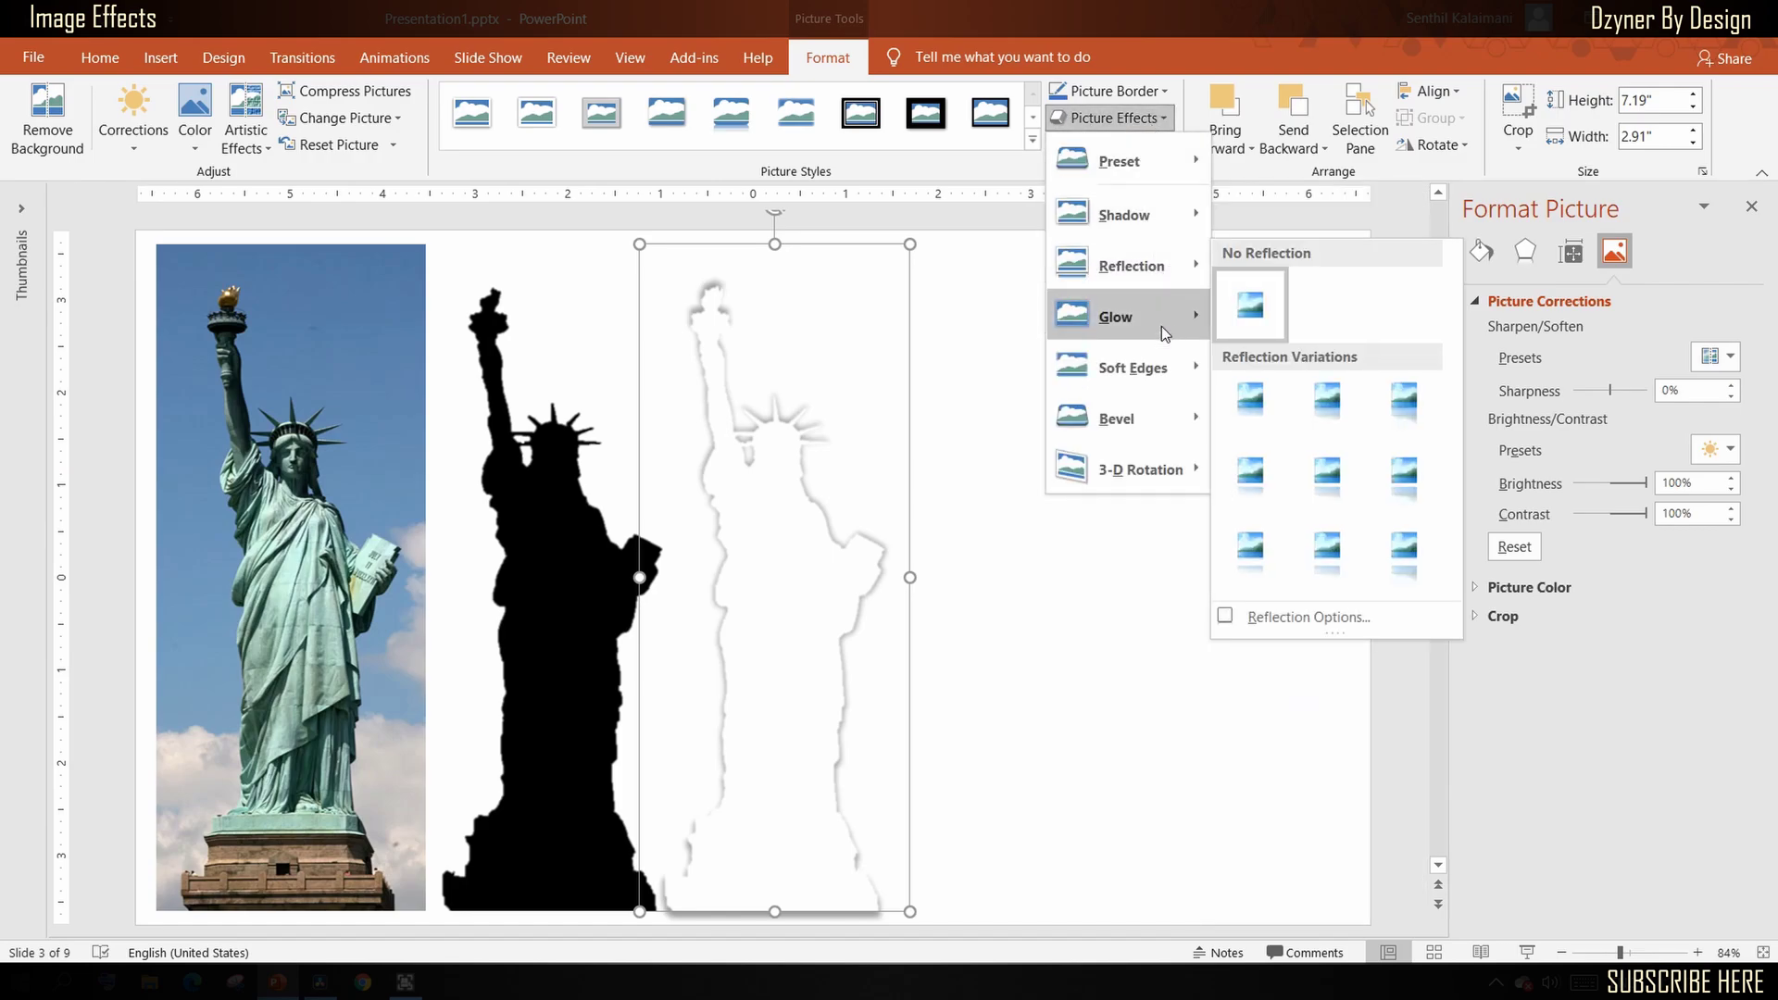
mouse_move(1114, 316)
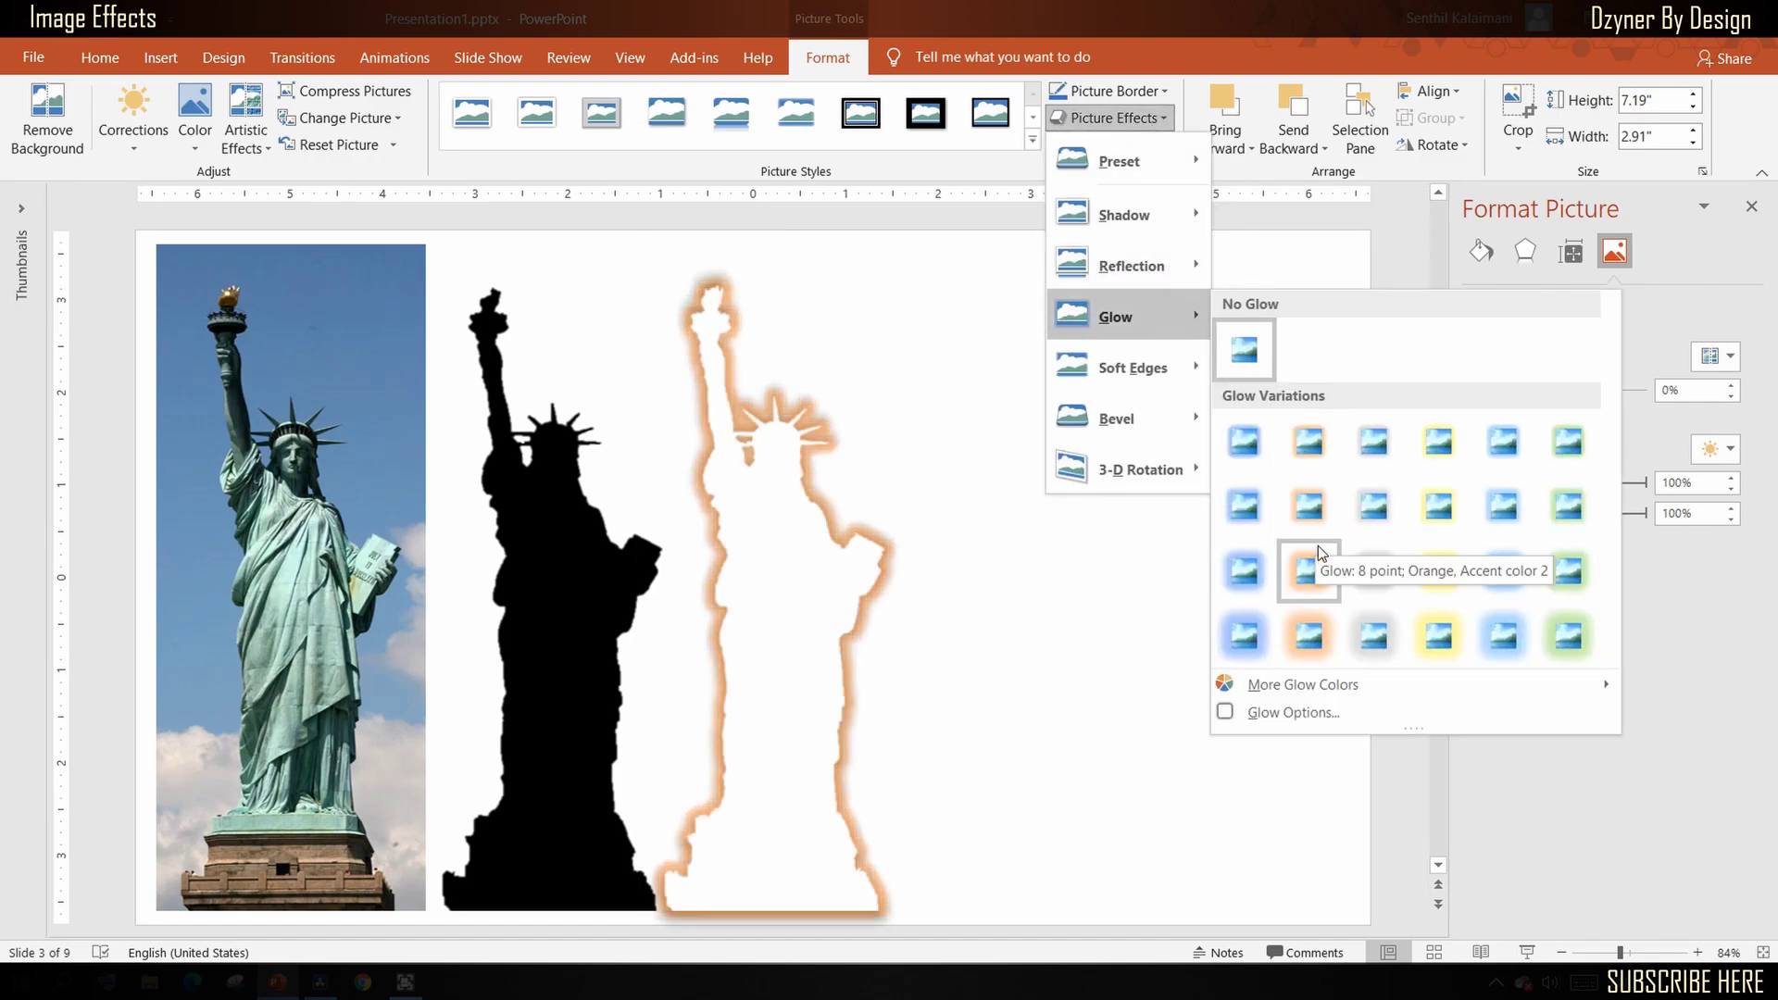
left_click(1259, 578)
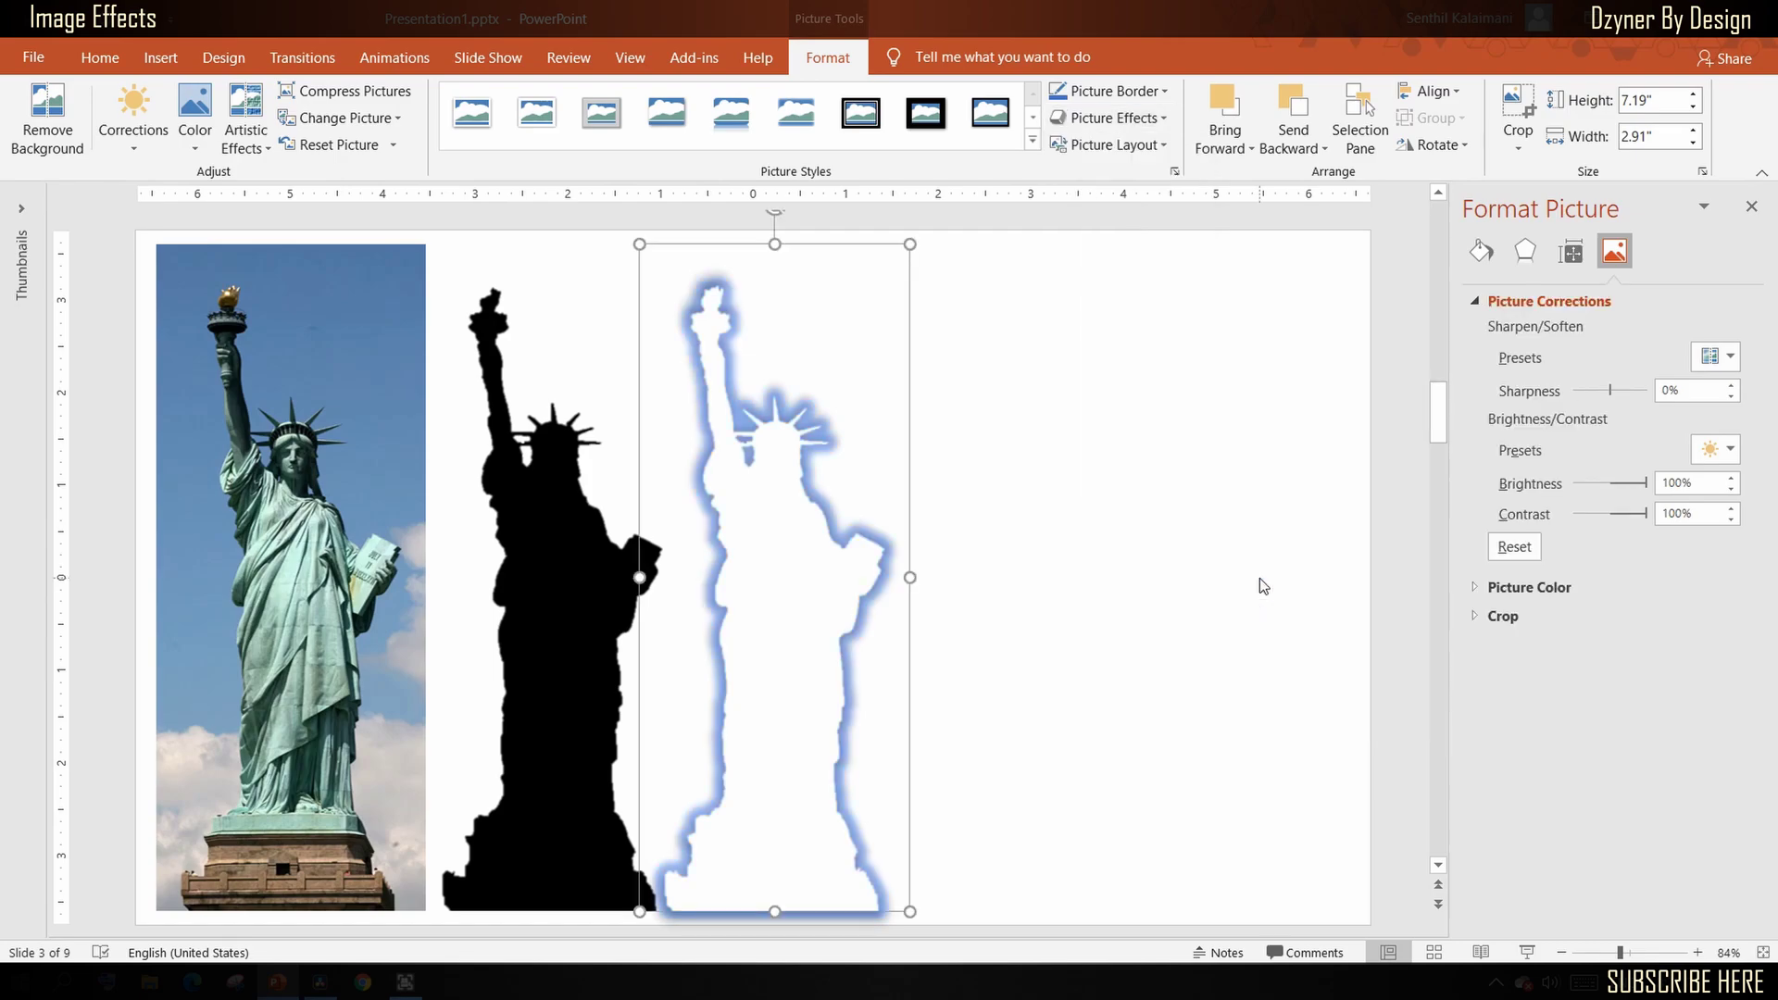
left_click(1089, 561)
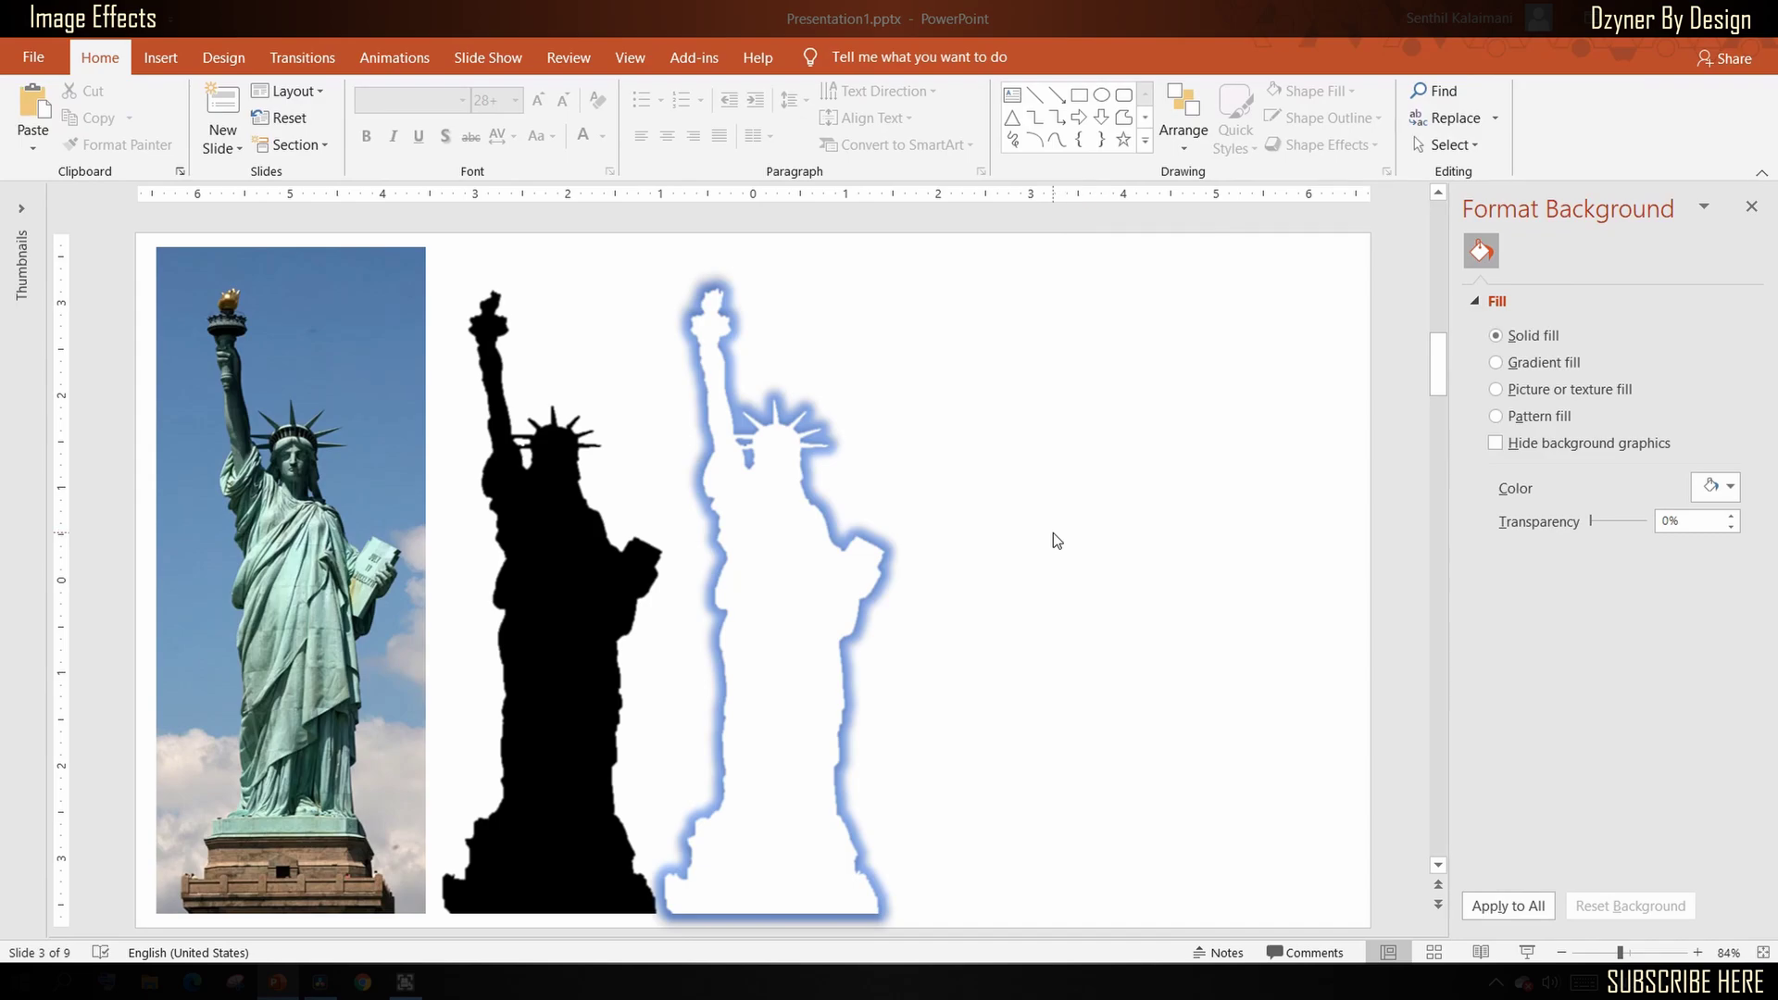
Copy the black Eiffel Tower to the slide's right and make its black fill transparent, leaving an outline.
scroll(1046, 537, "up", 2)
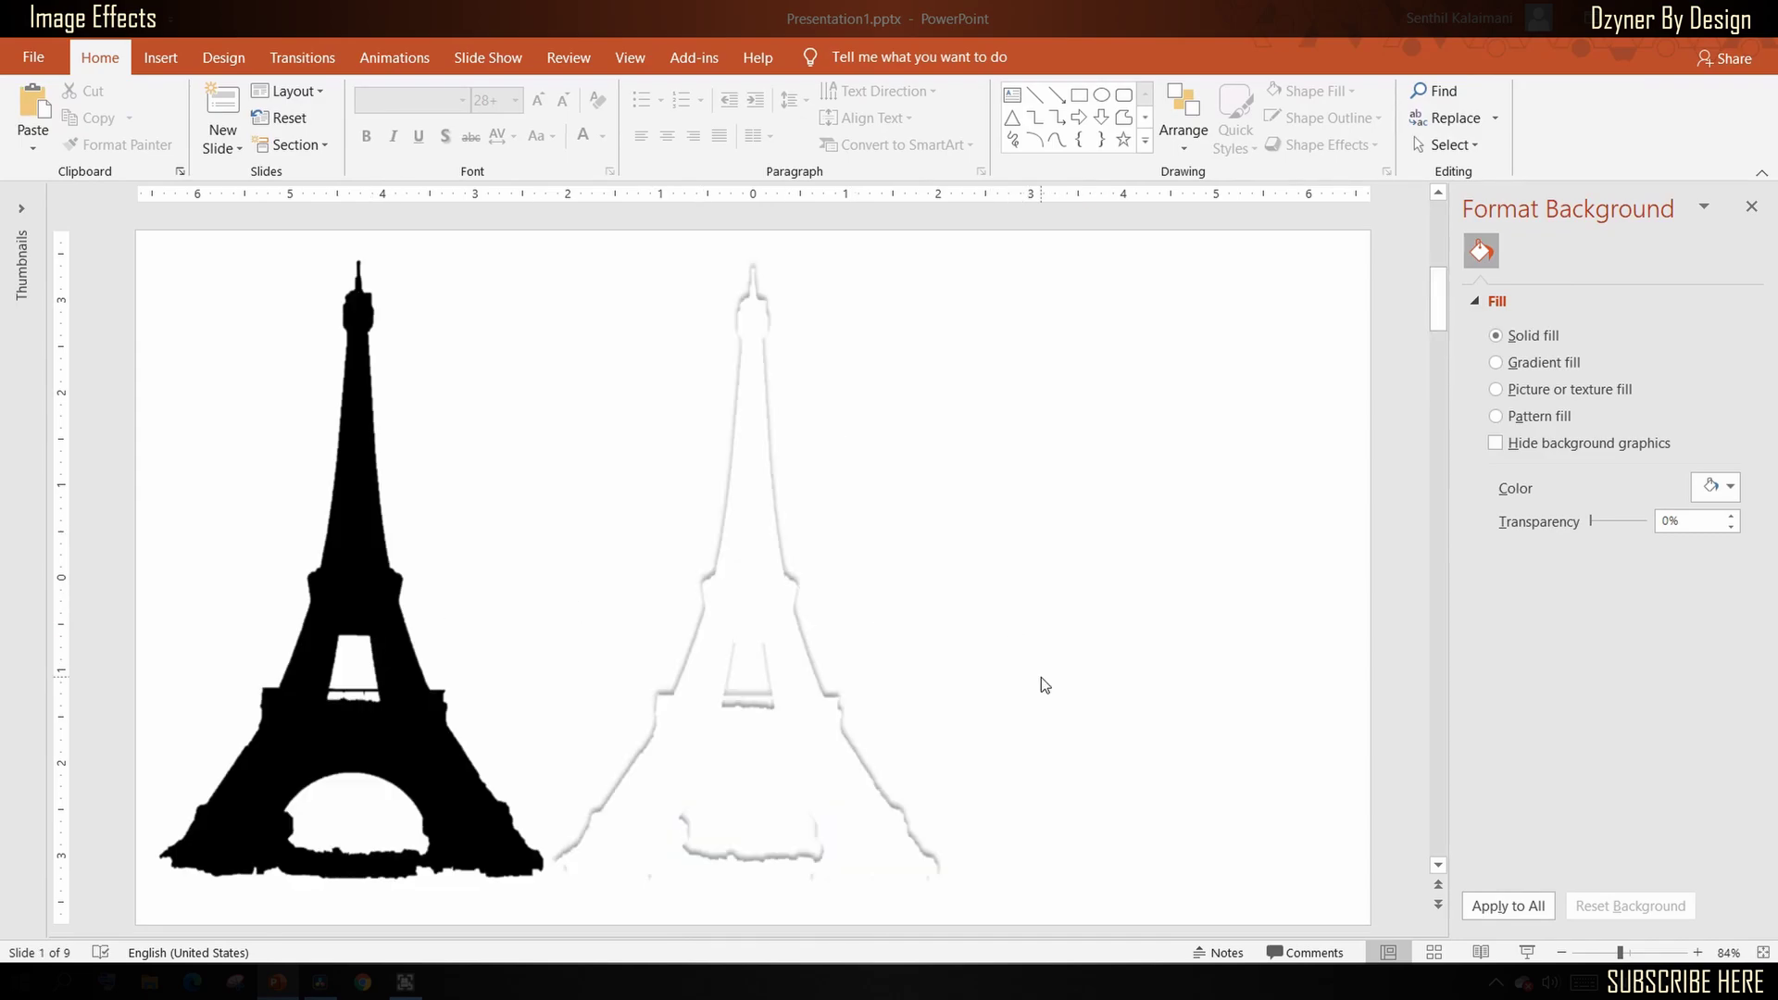
left_click(376, 687)
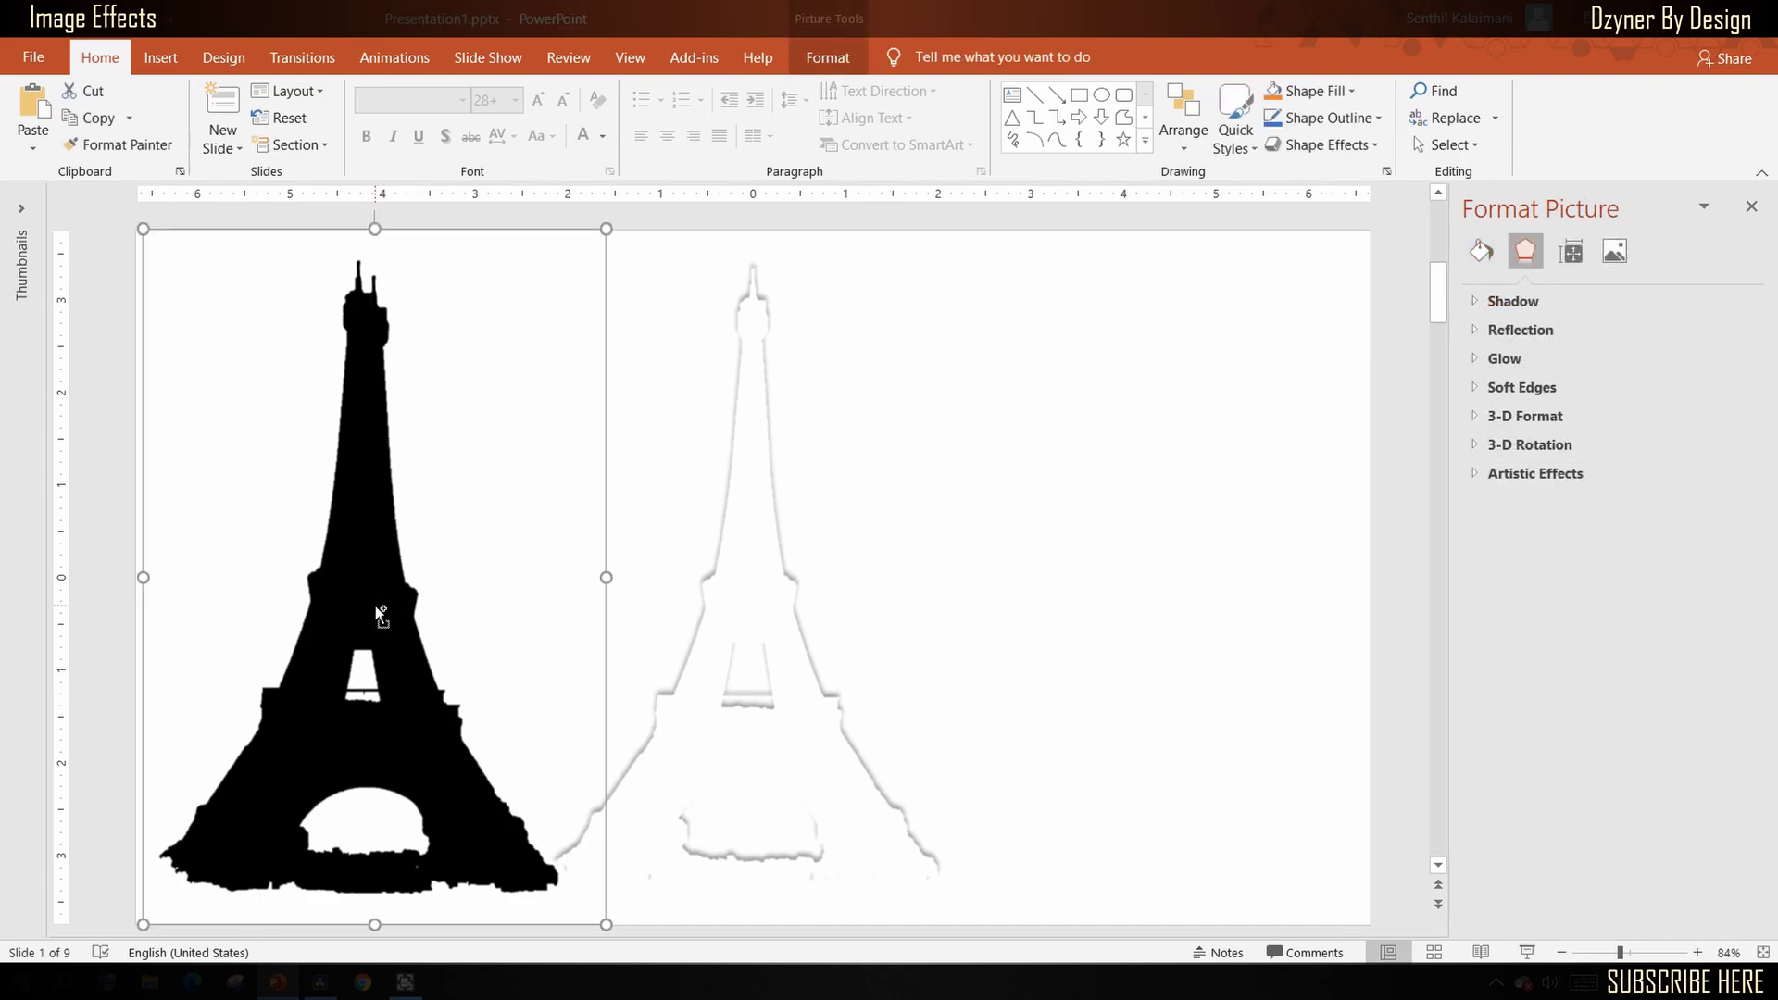
left_click_drag(376, 615, 1169, 619)
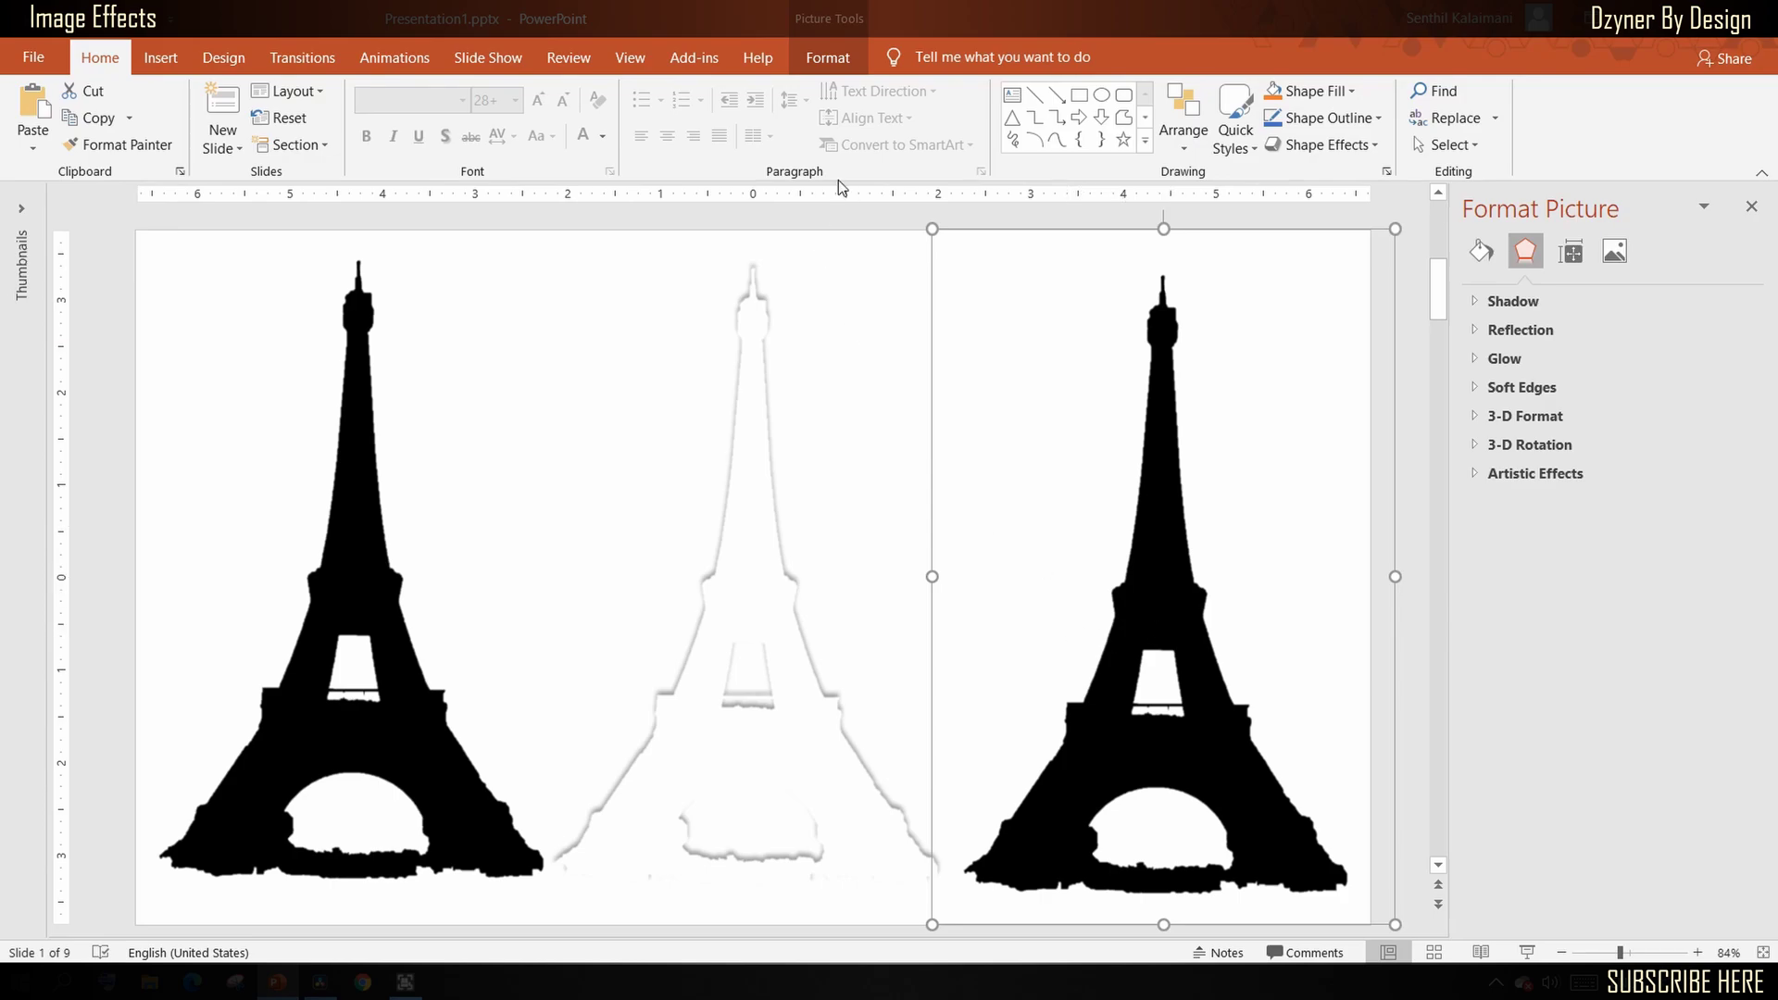
left_click(819, 64)
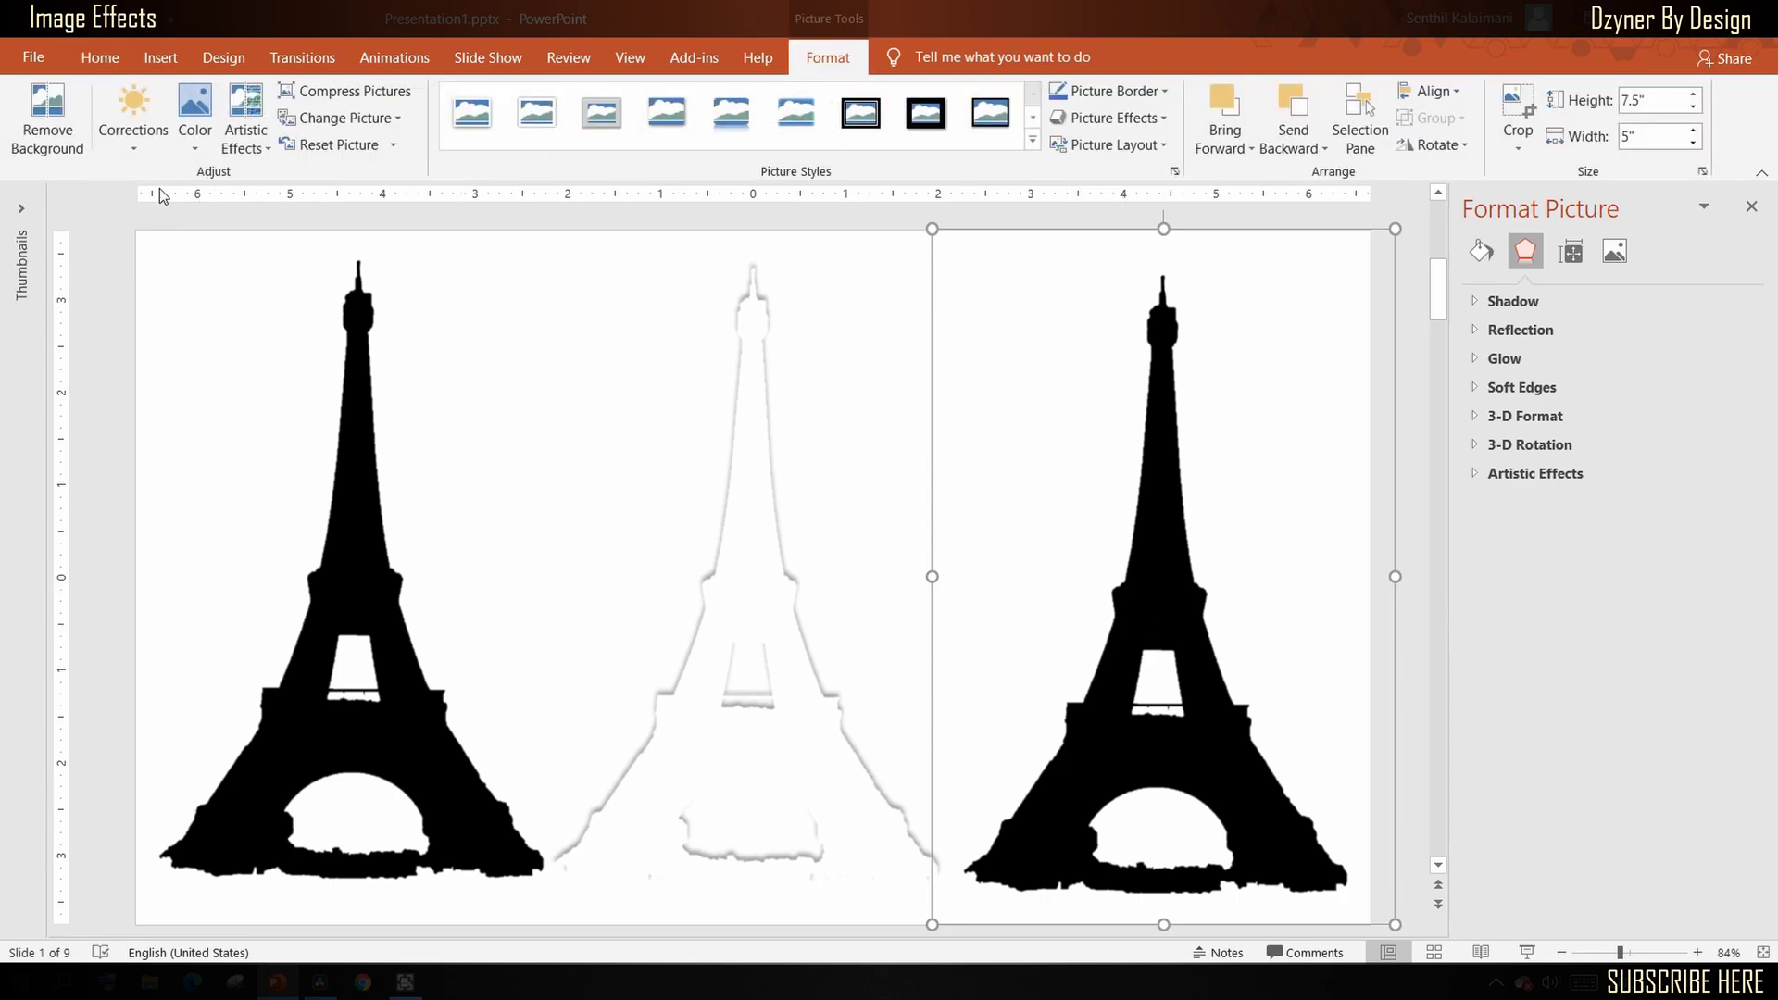
left_click(191, 148)
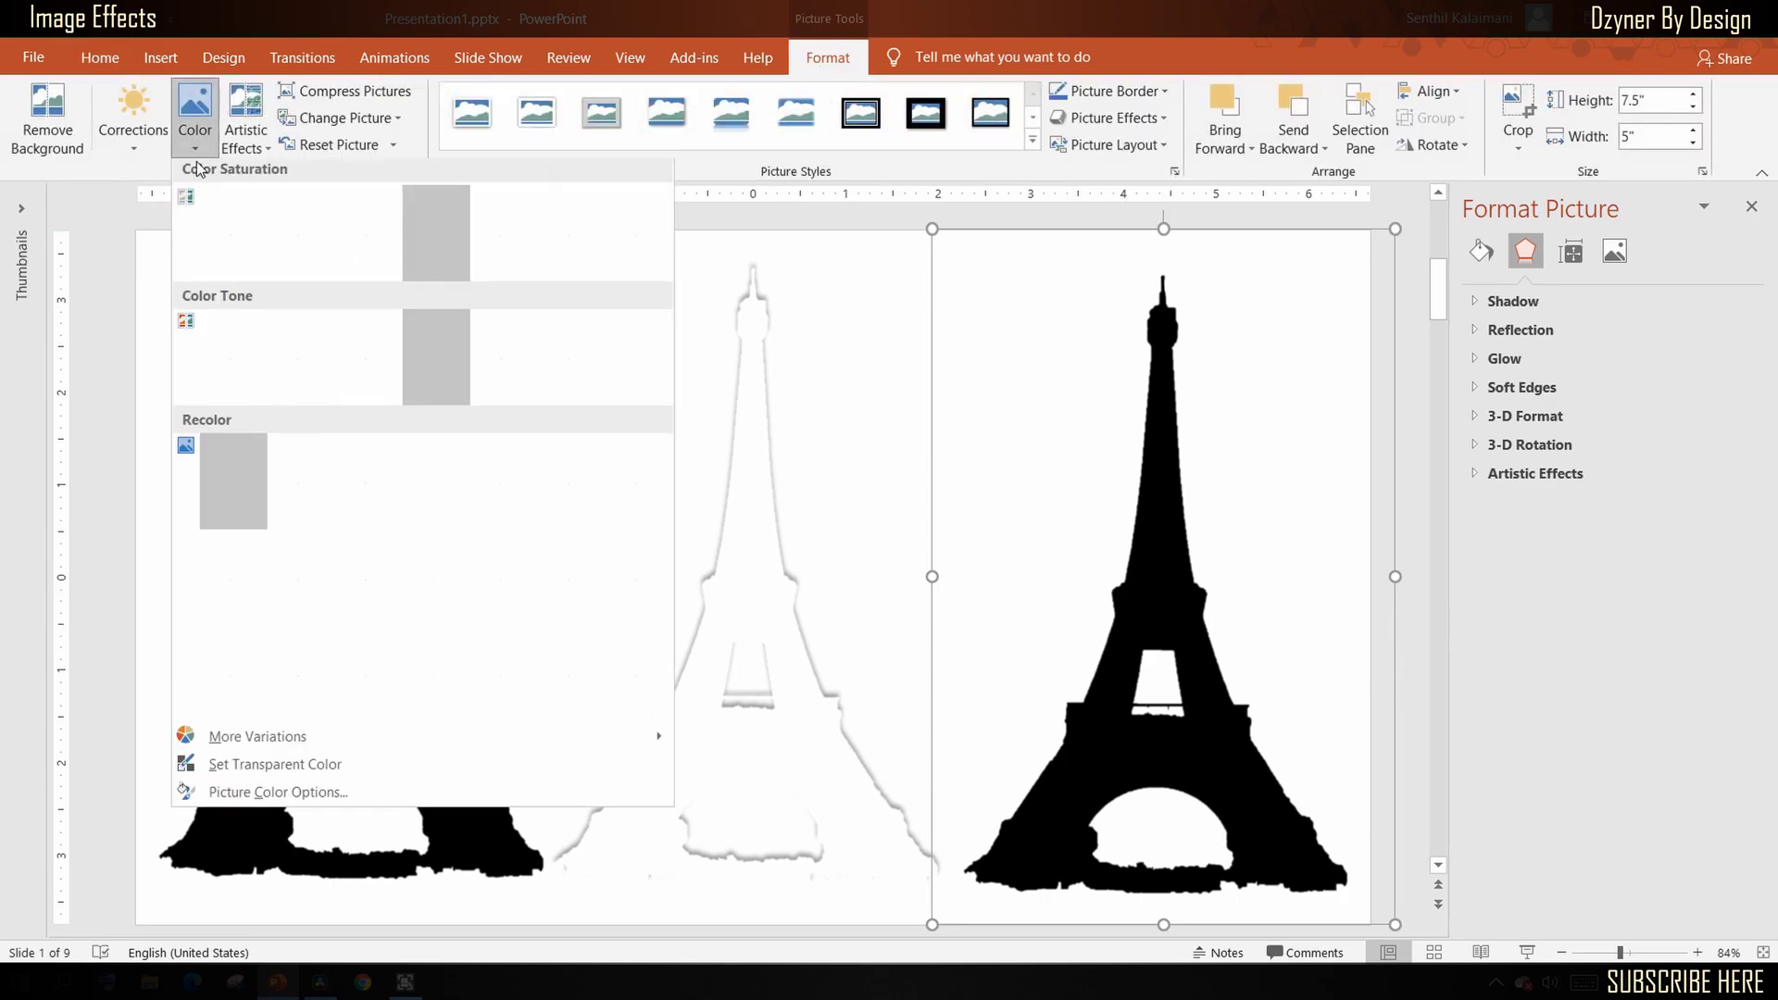
left_click(231, 771)
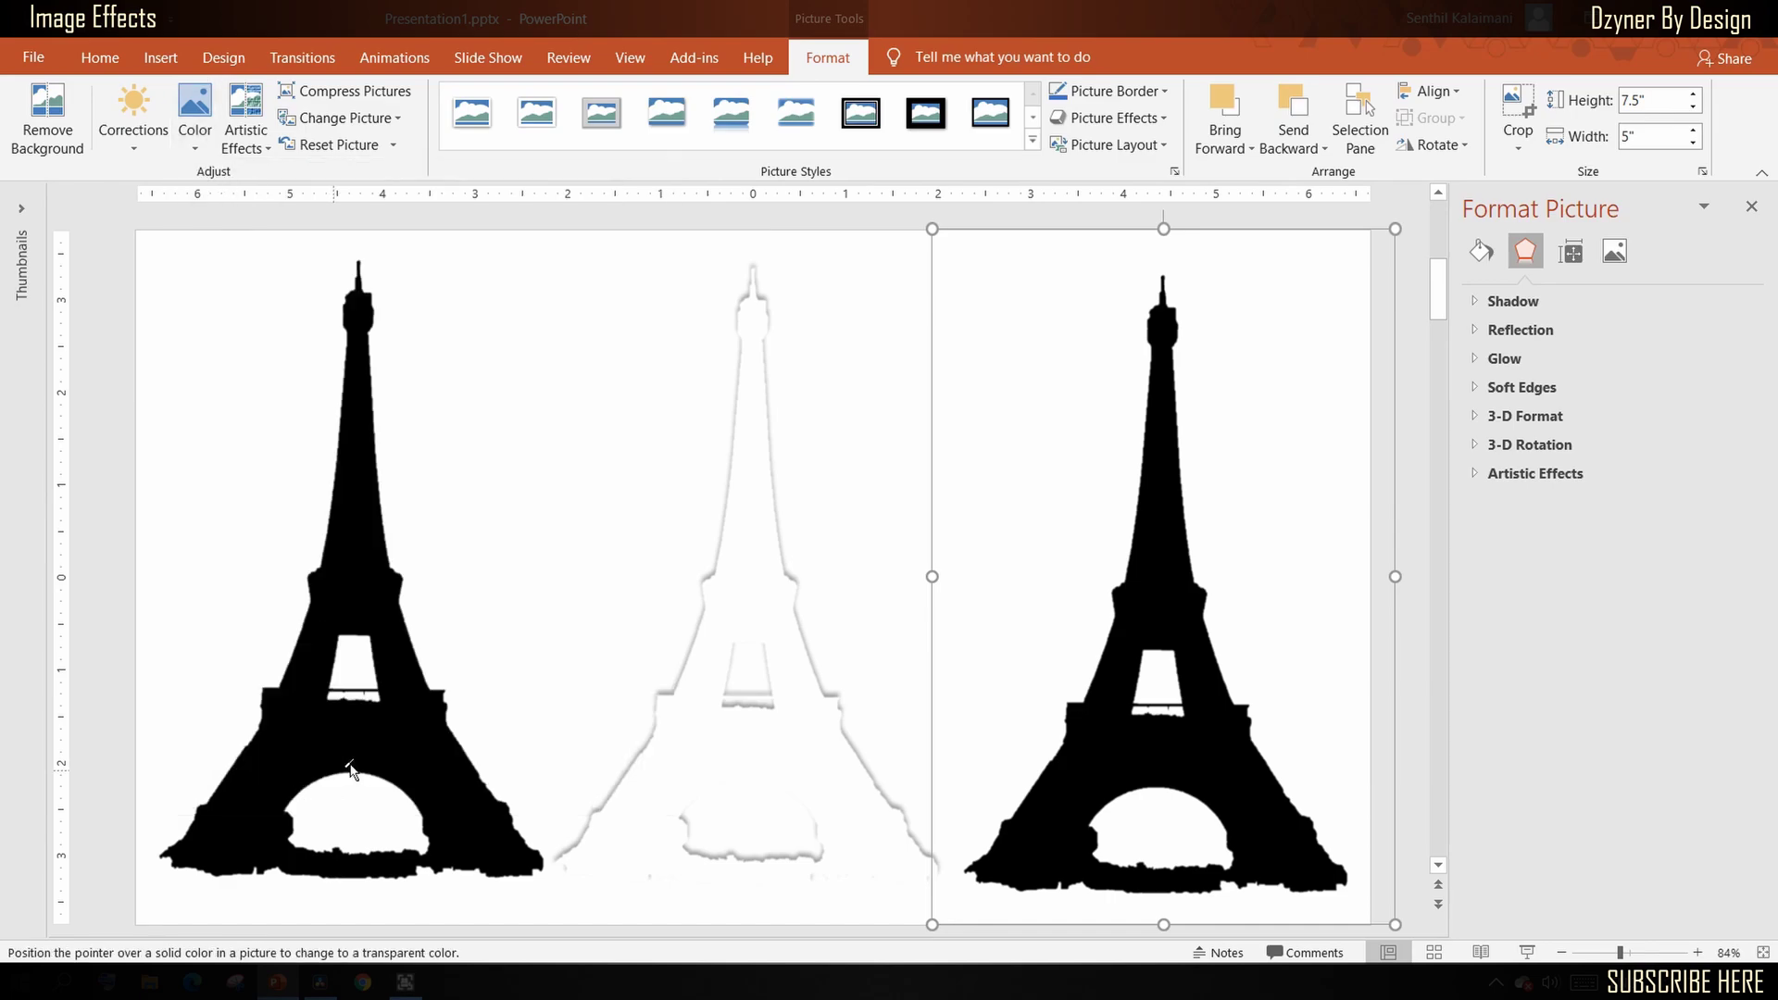
left_click(1150, 581)
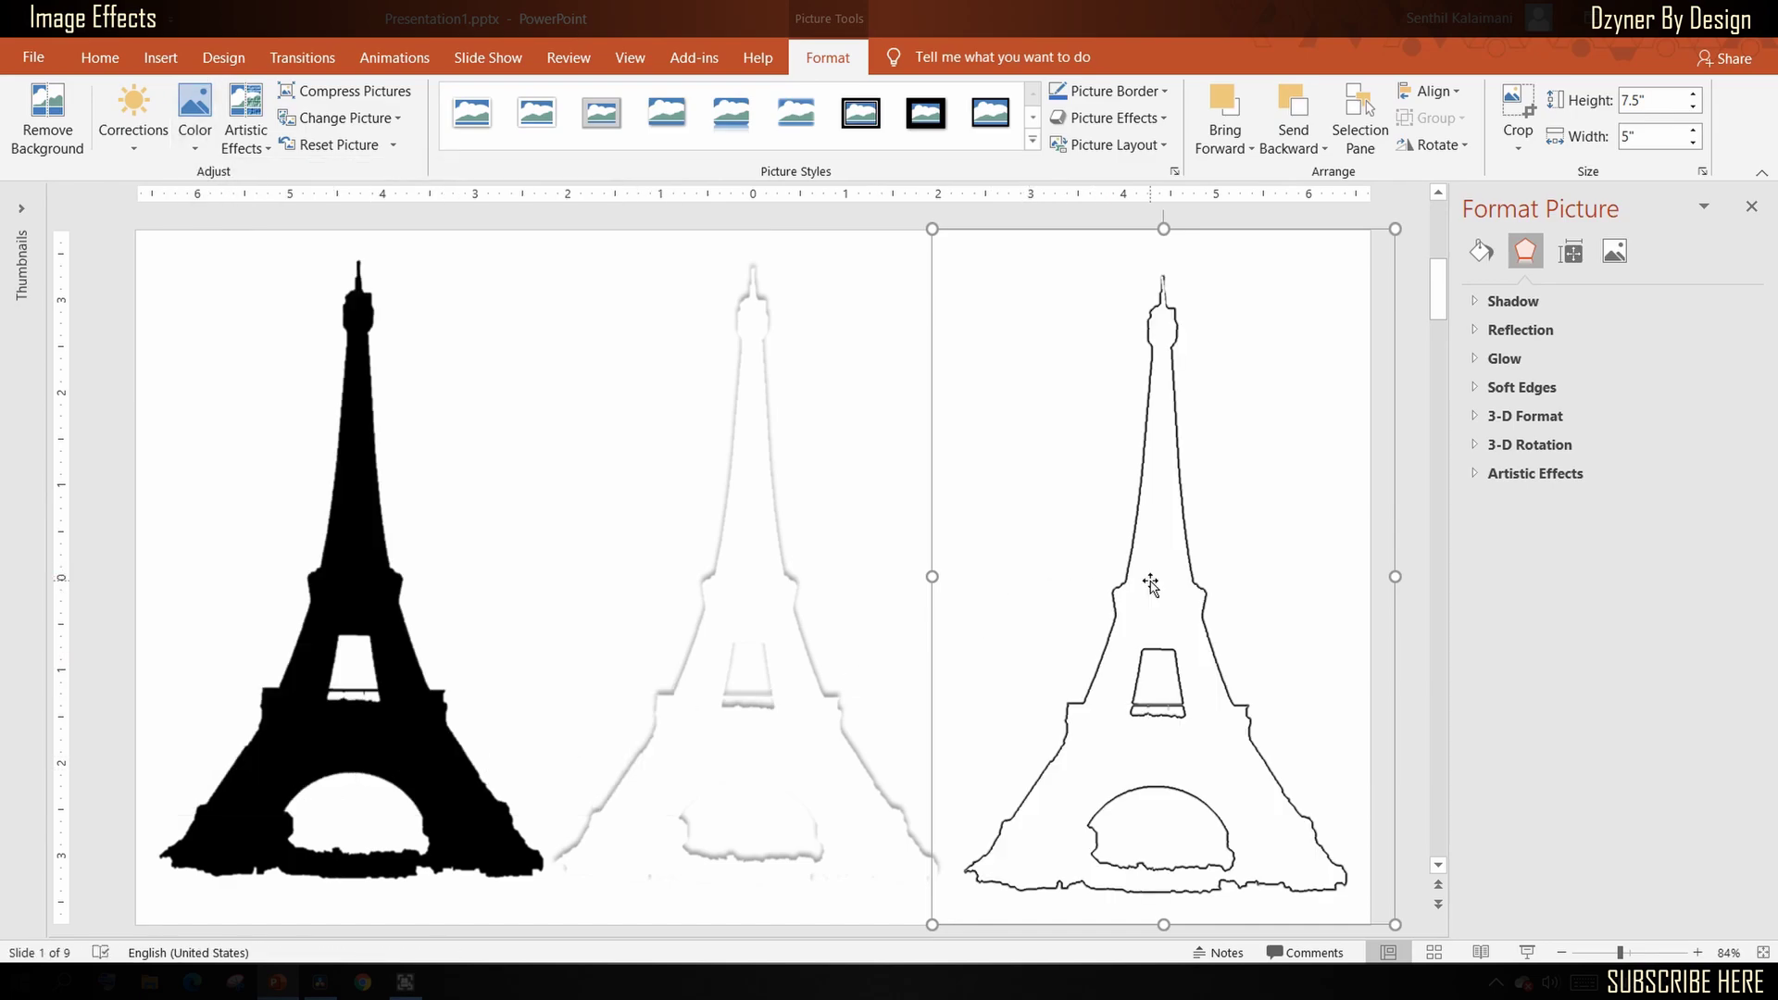
left_click(1397, 213)
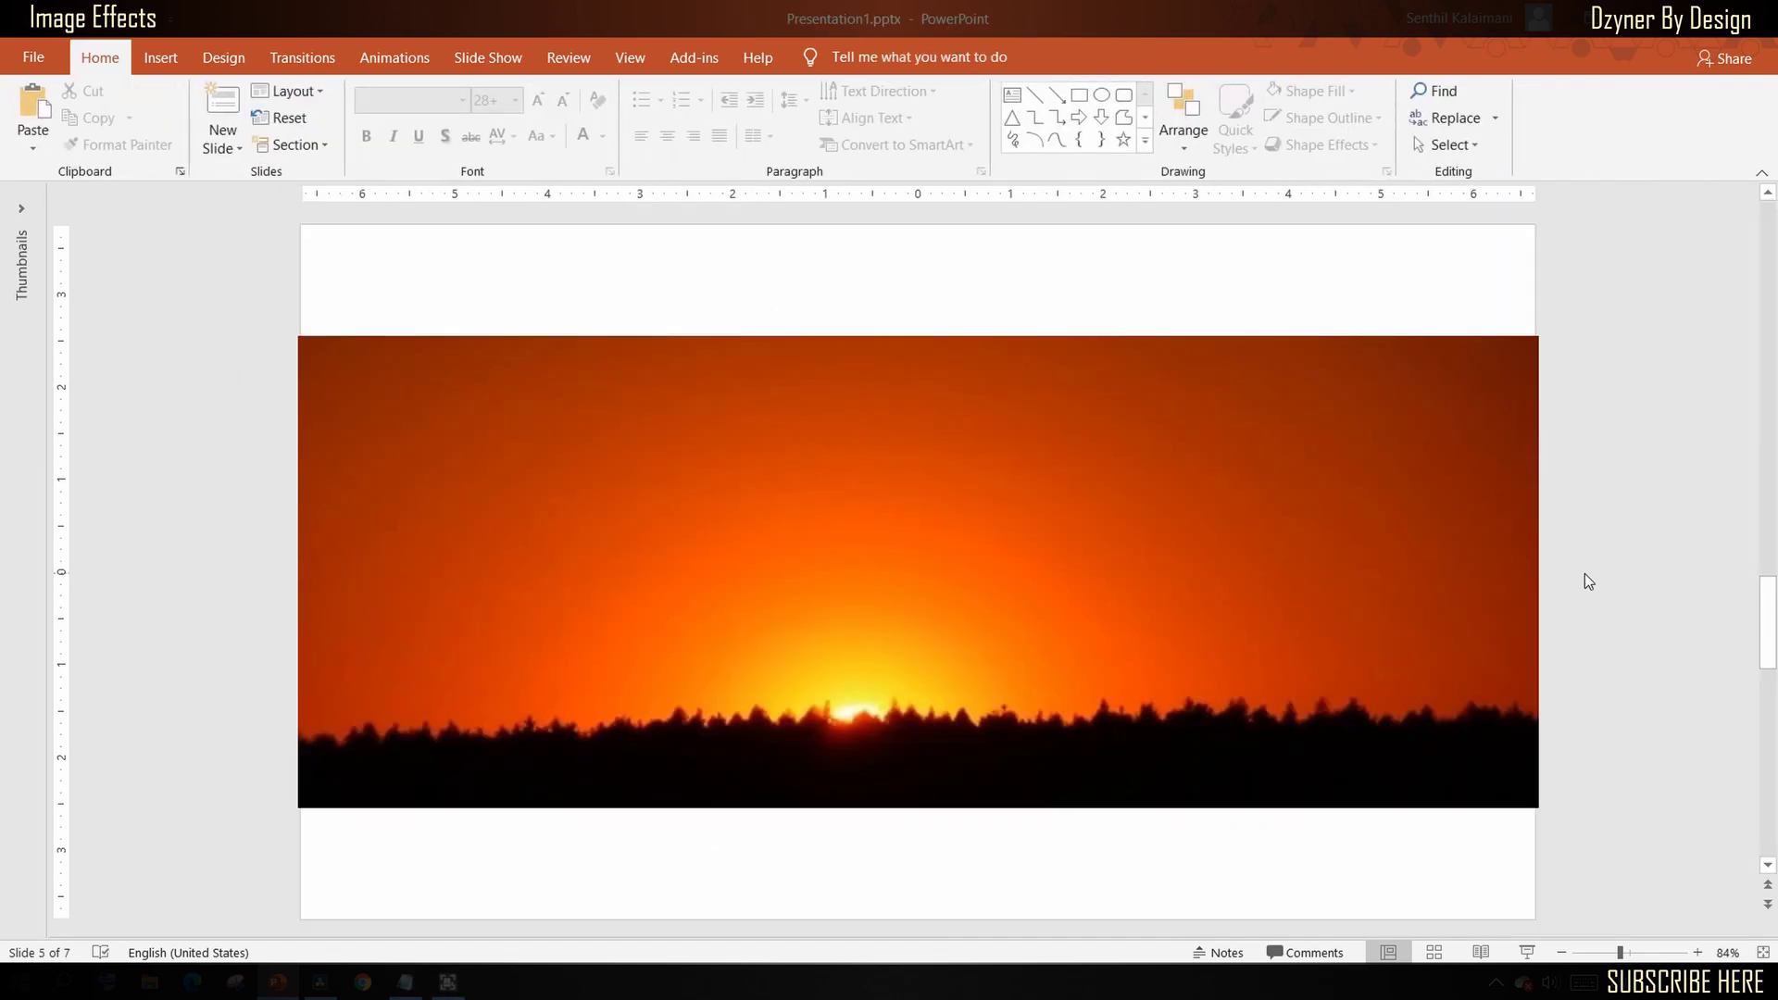
Paste the horse silhouette on the sunset slide, copy it right, and flip the copy horizontally.
key("ctrl+v")
left_click_drag(554, 648, 579, 685)
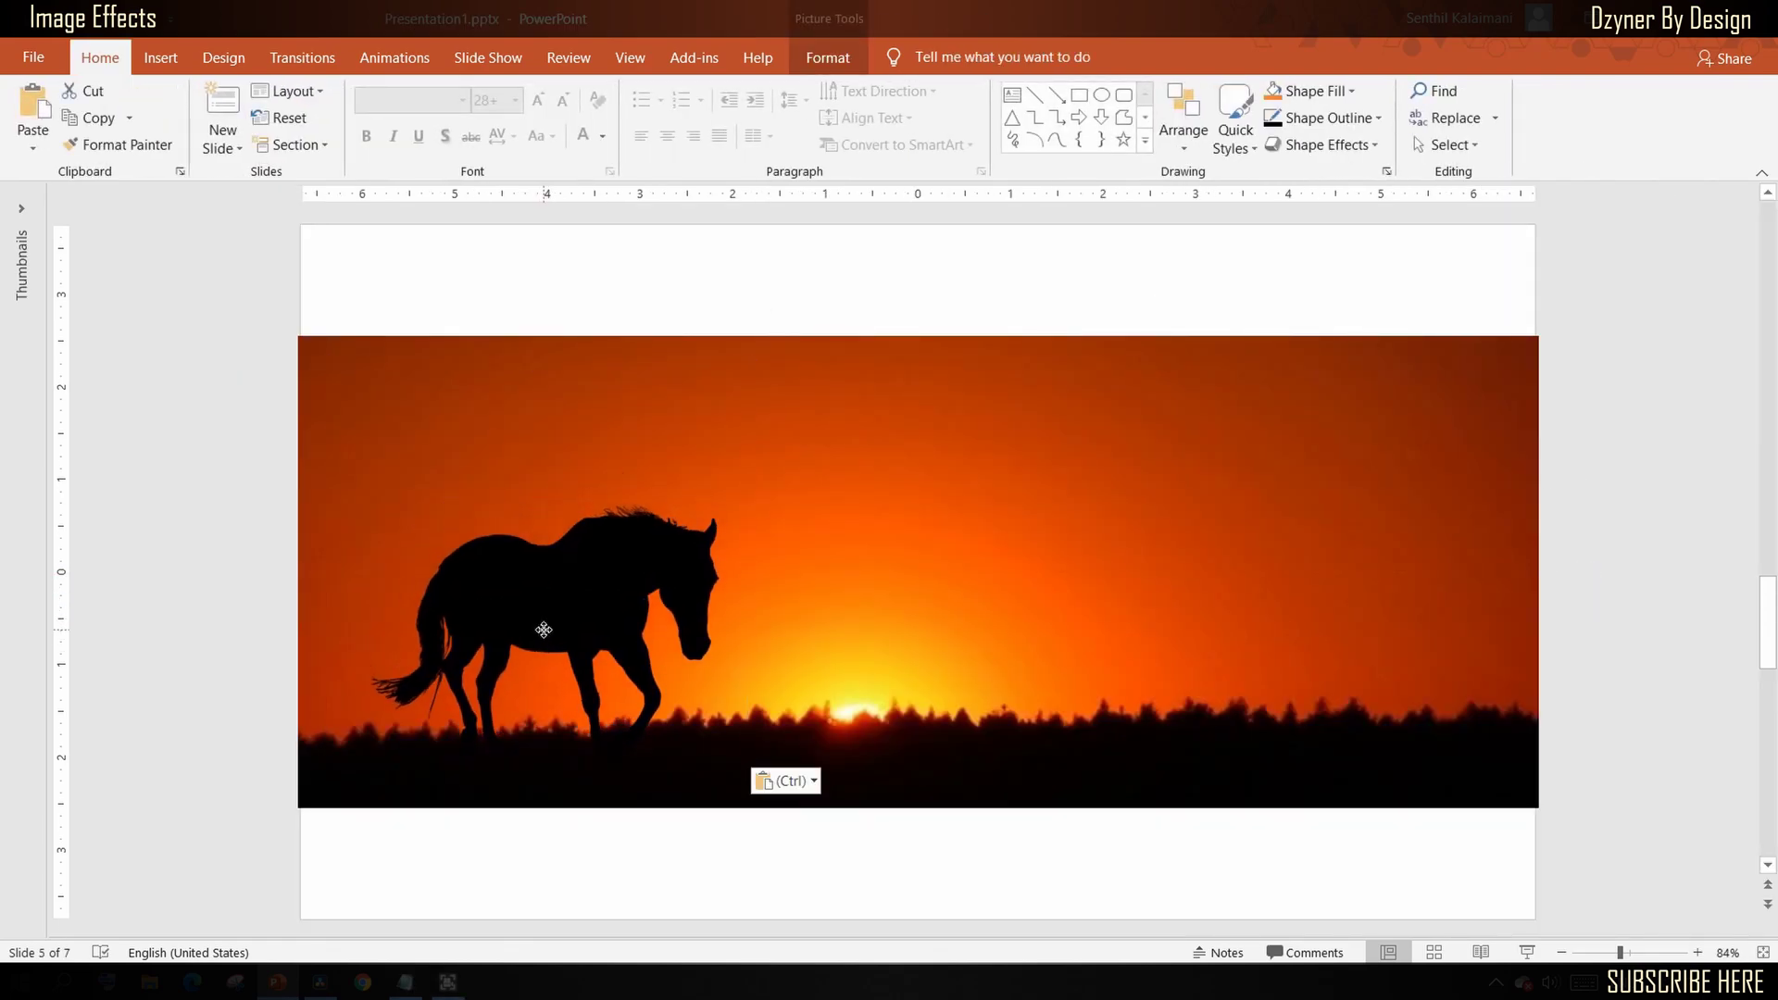
left_click_drag(651, 604, 1095, 598)
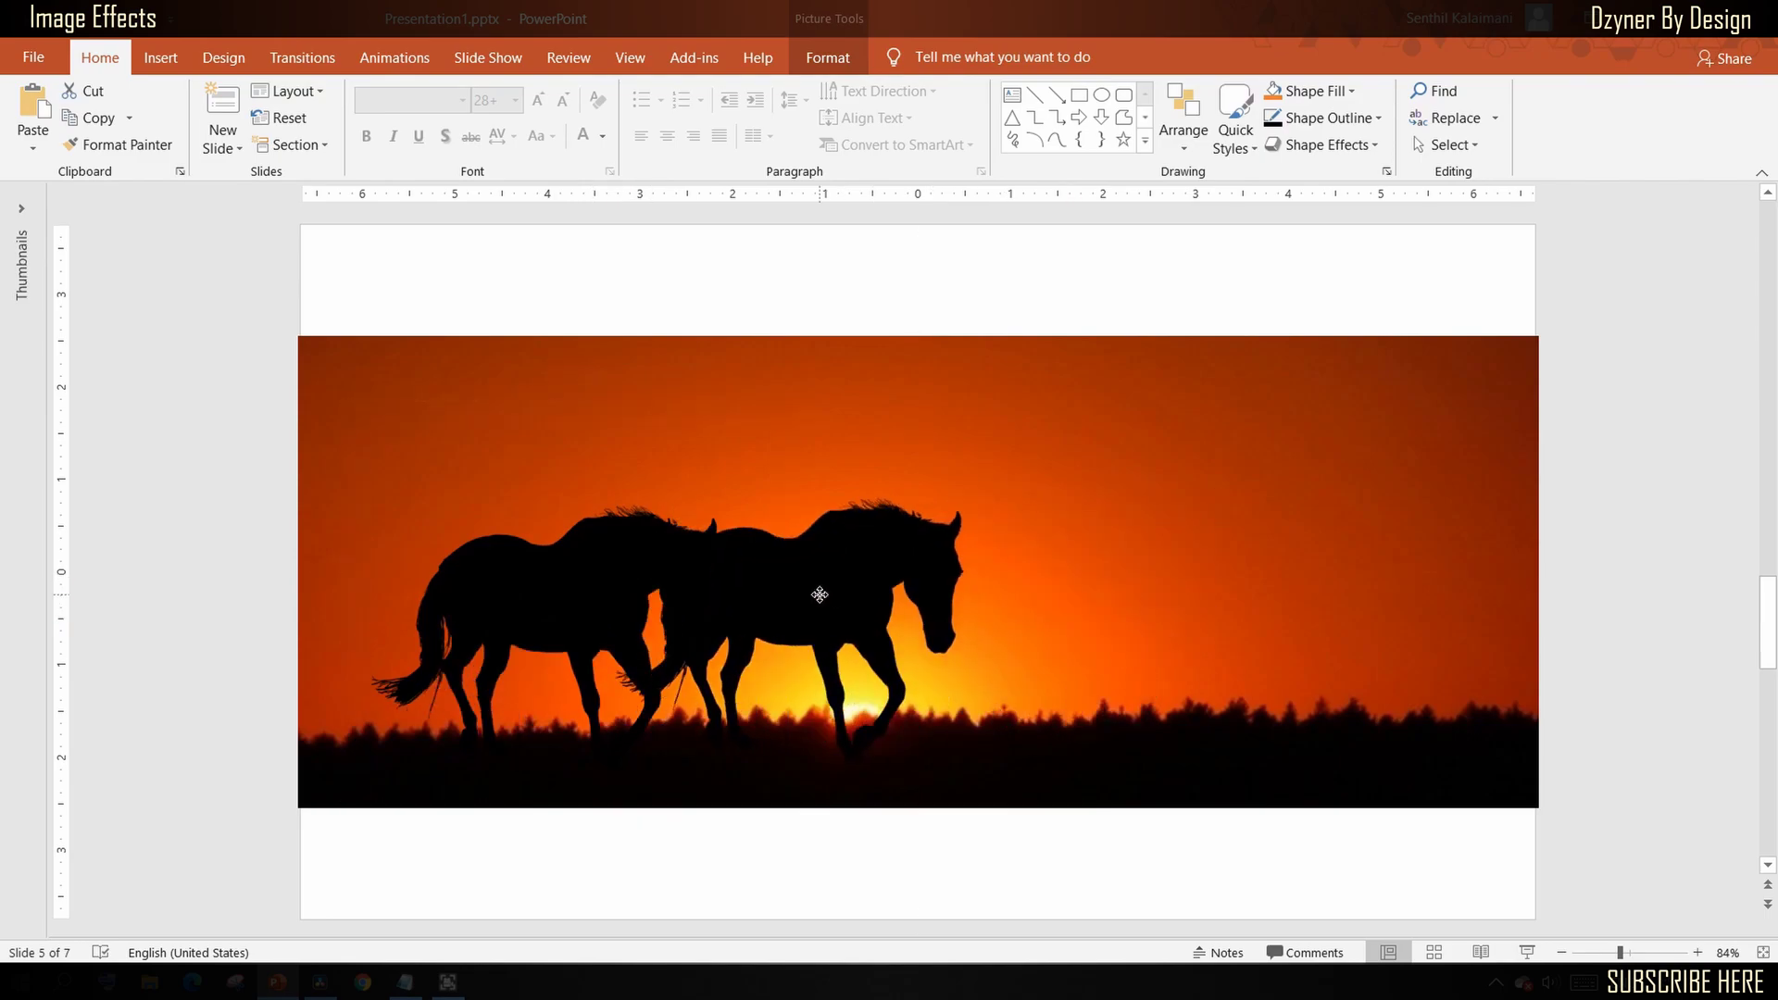
left_click(826, 57)
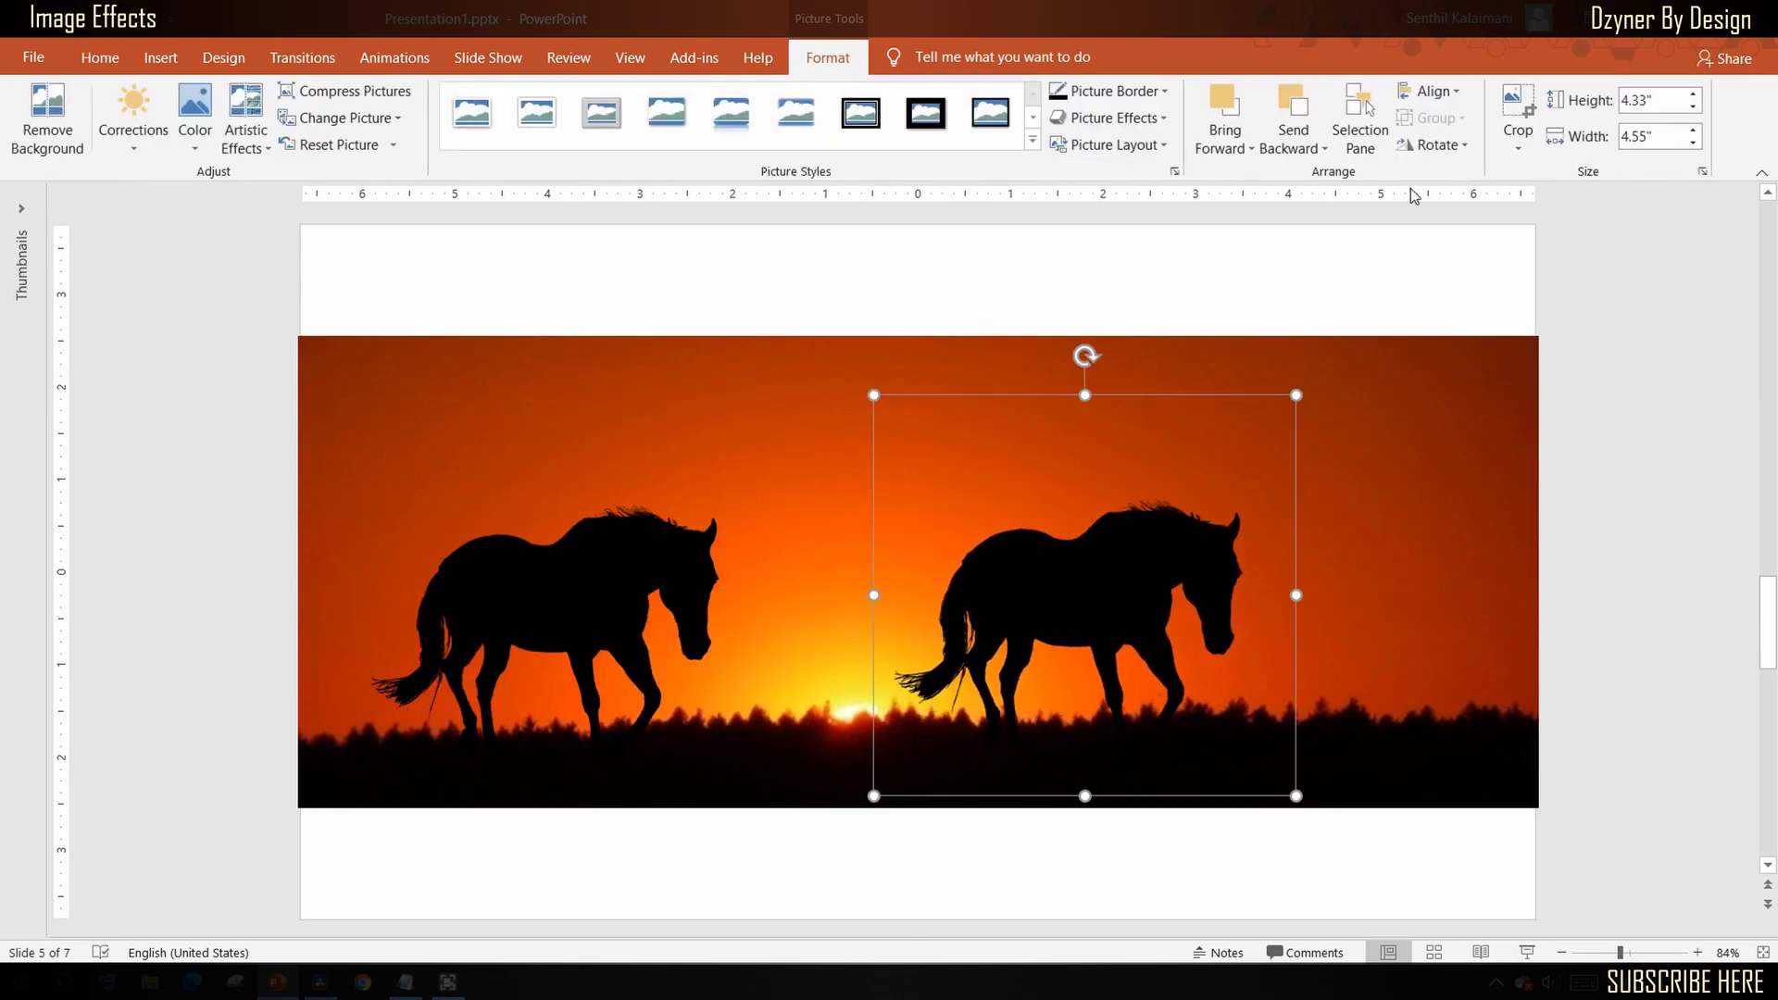
left_click(1435, 144)
left_click(1472, 251)
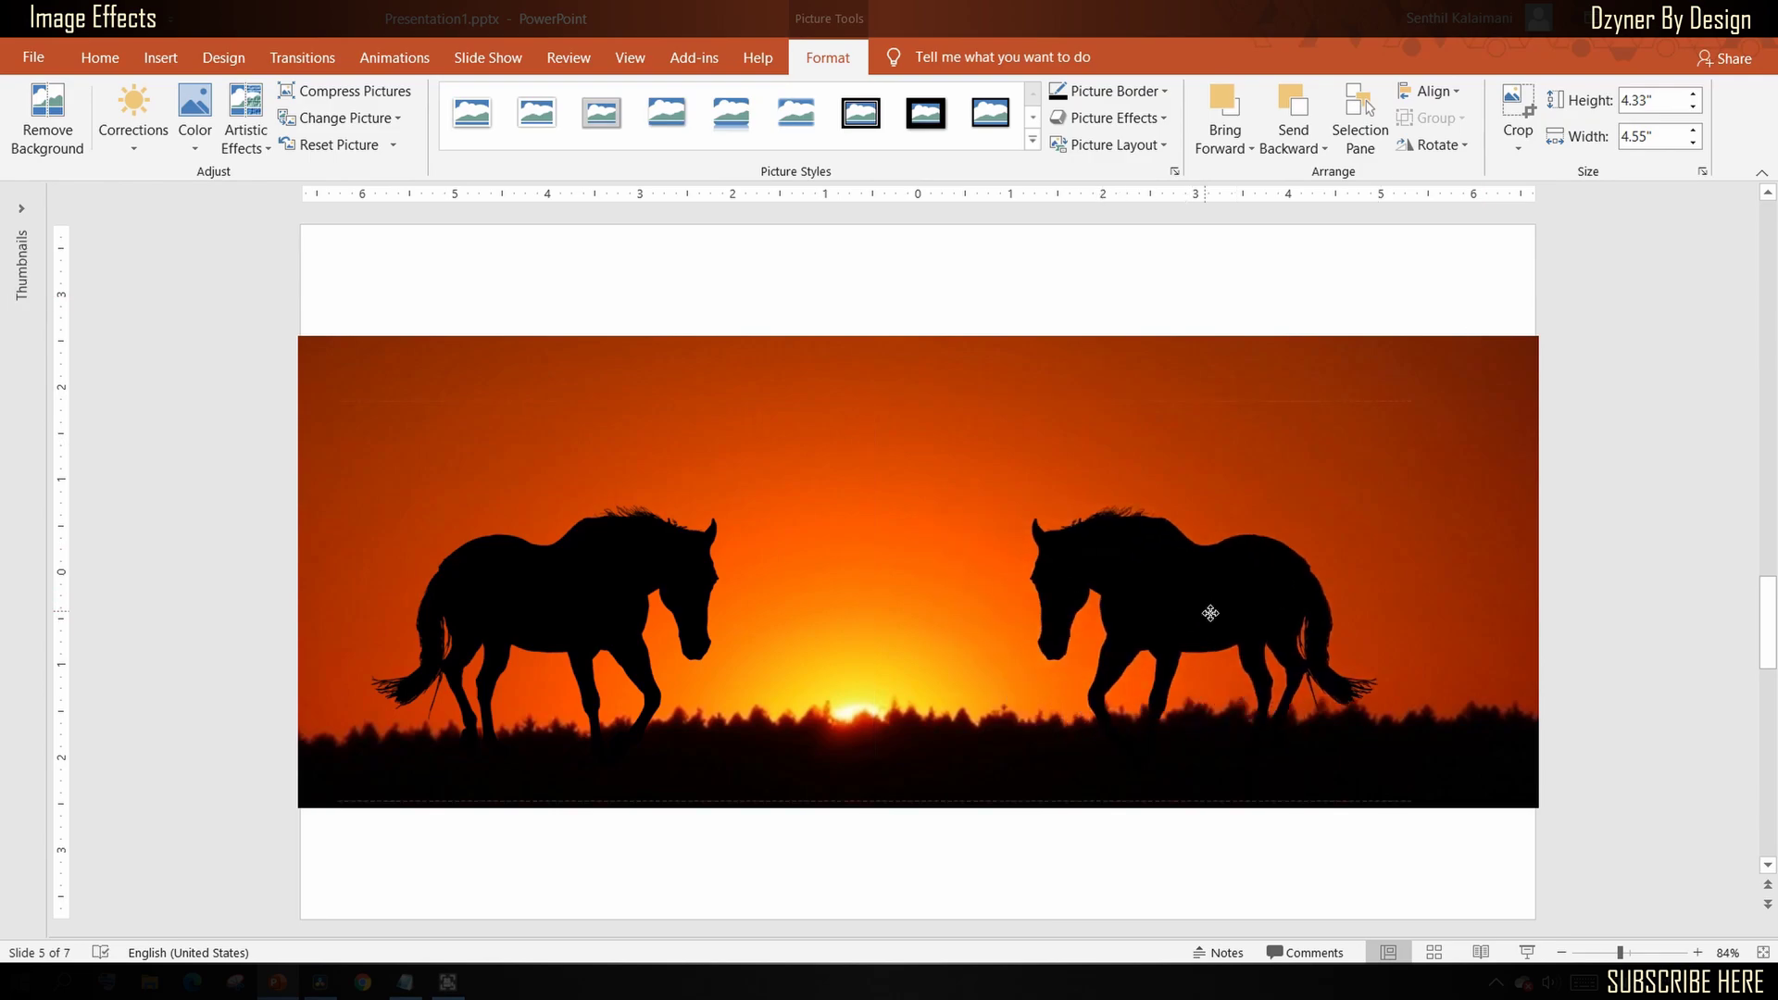
left_click(1618, 529)
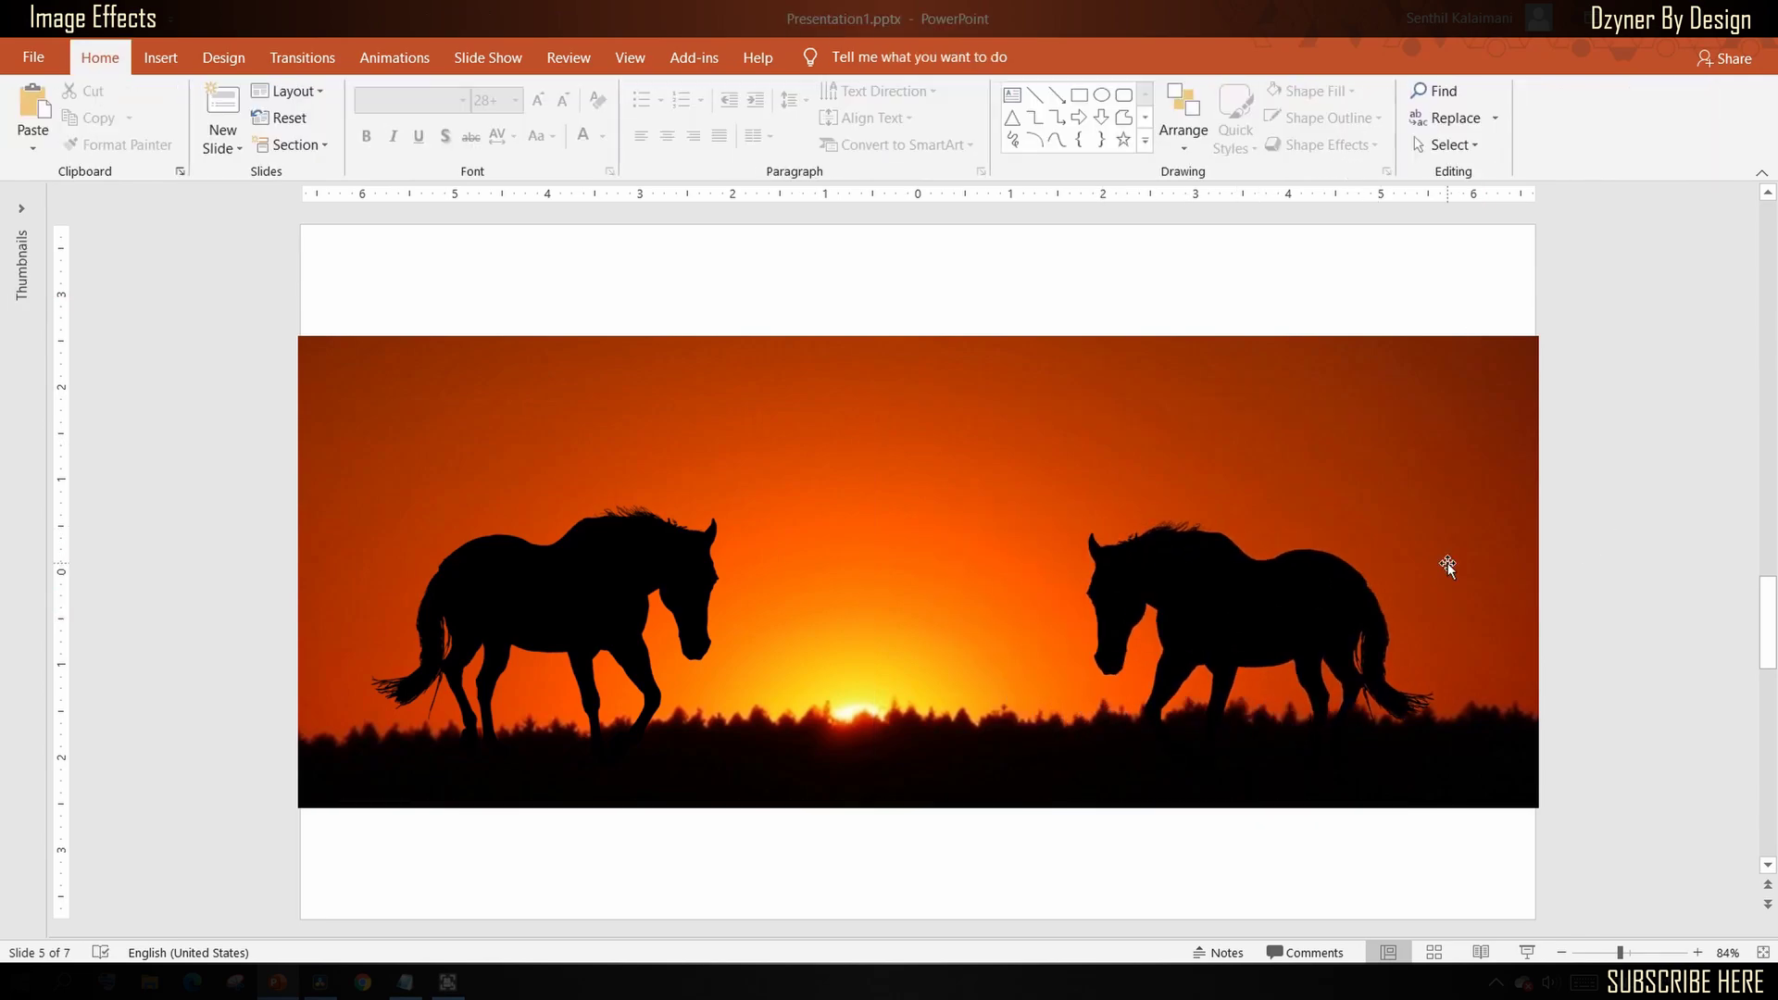
Paste the glowing white Christ statue onto the mountain sunset slide, shrunk and placed over the sun.
scroll(881, 606, "down", 1)
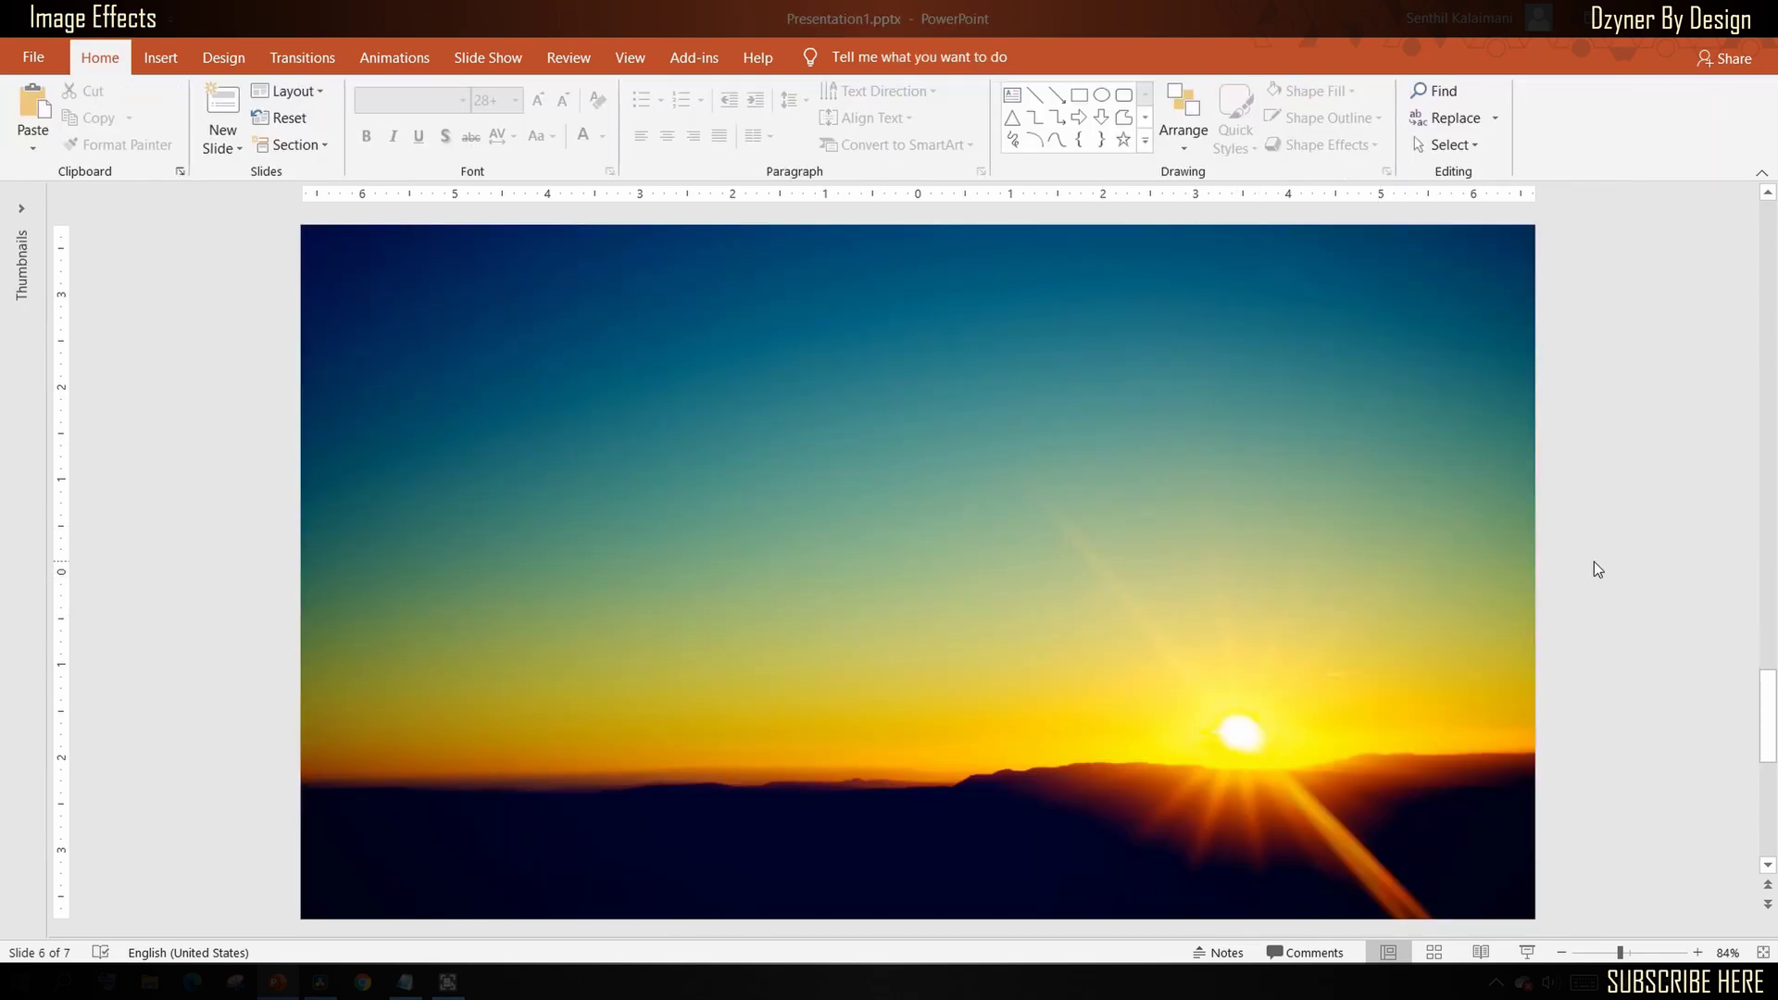
key("ctrl+v")
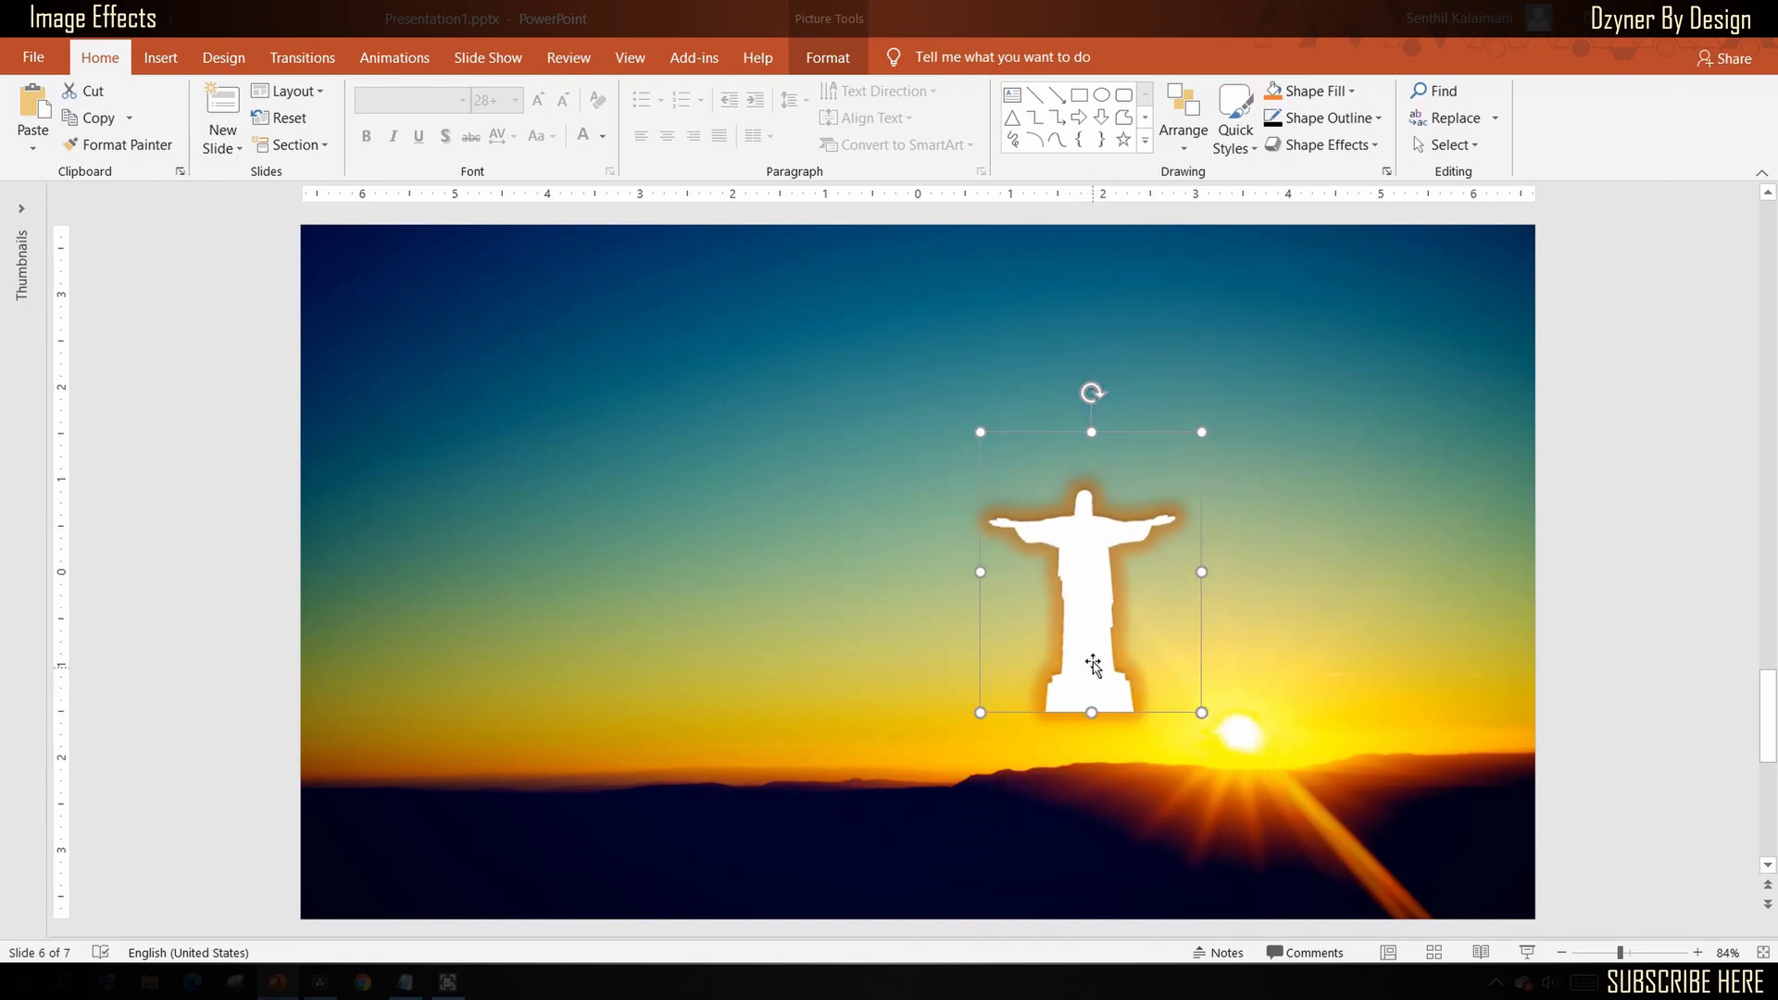
left_click_drag(1093, 666, 1211, 668)
left_click_drag(1234, 687, 1239, 688)
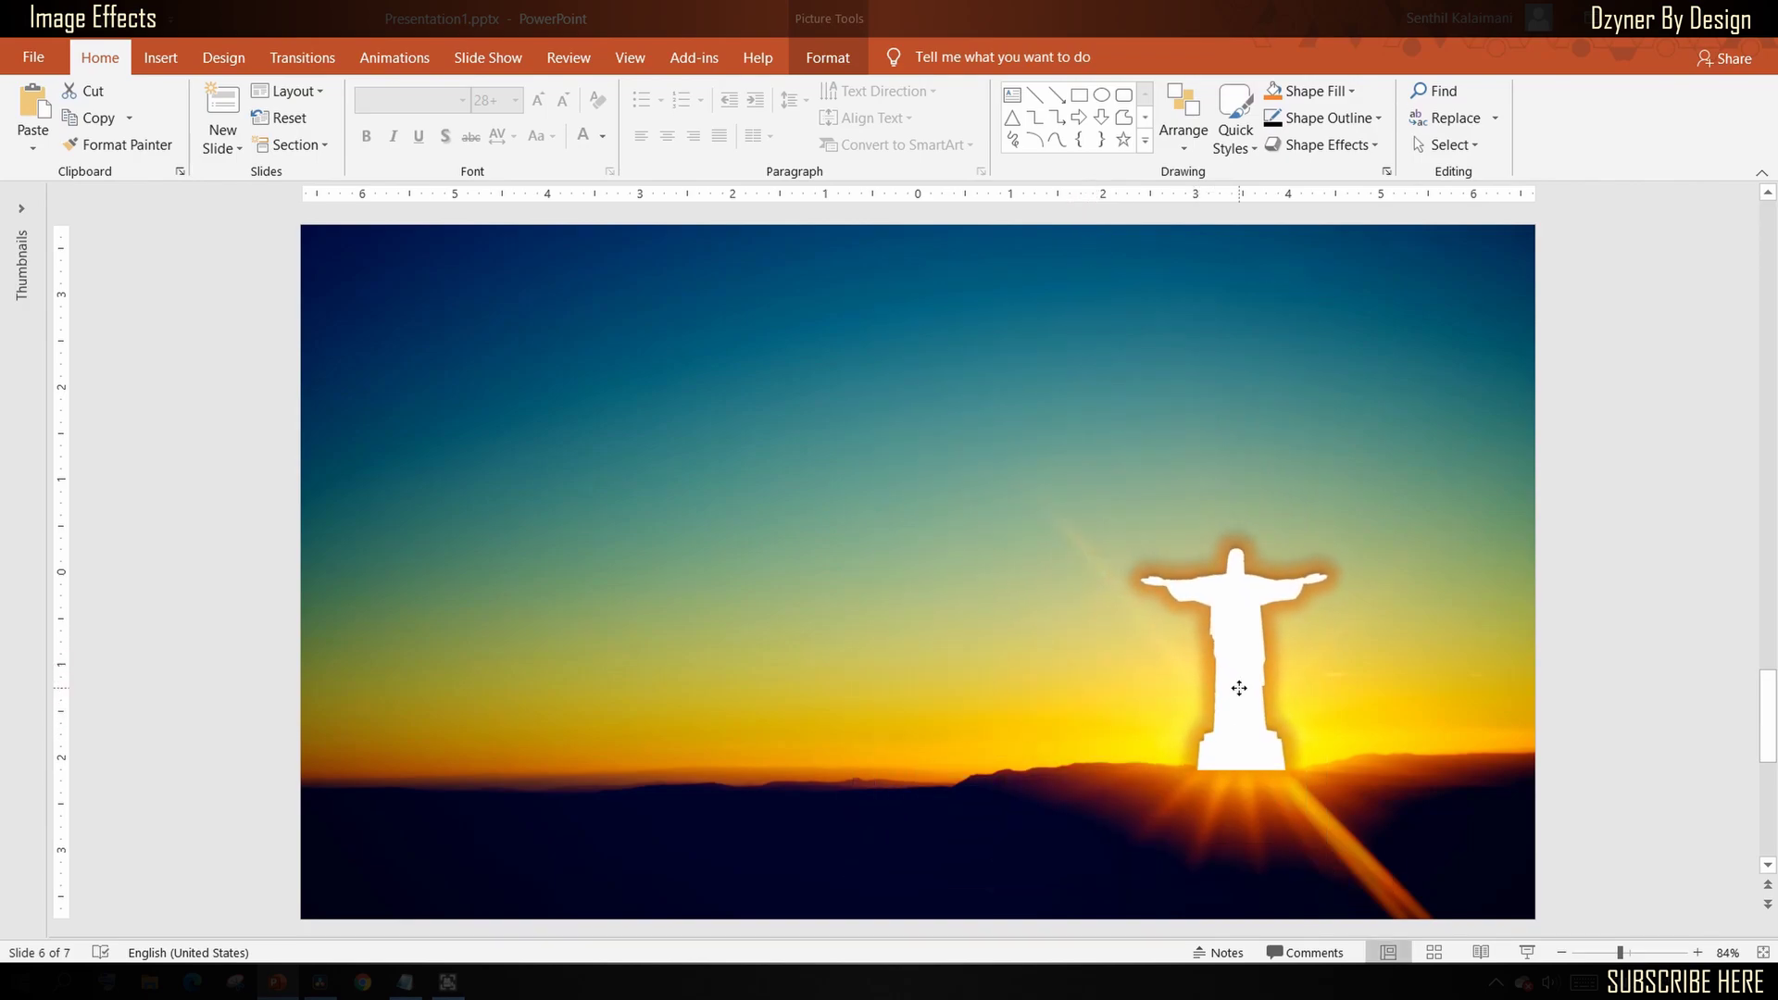
left_click(1594, 718)
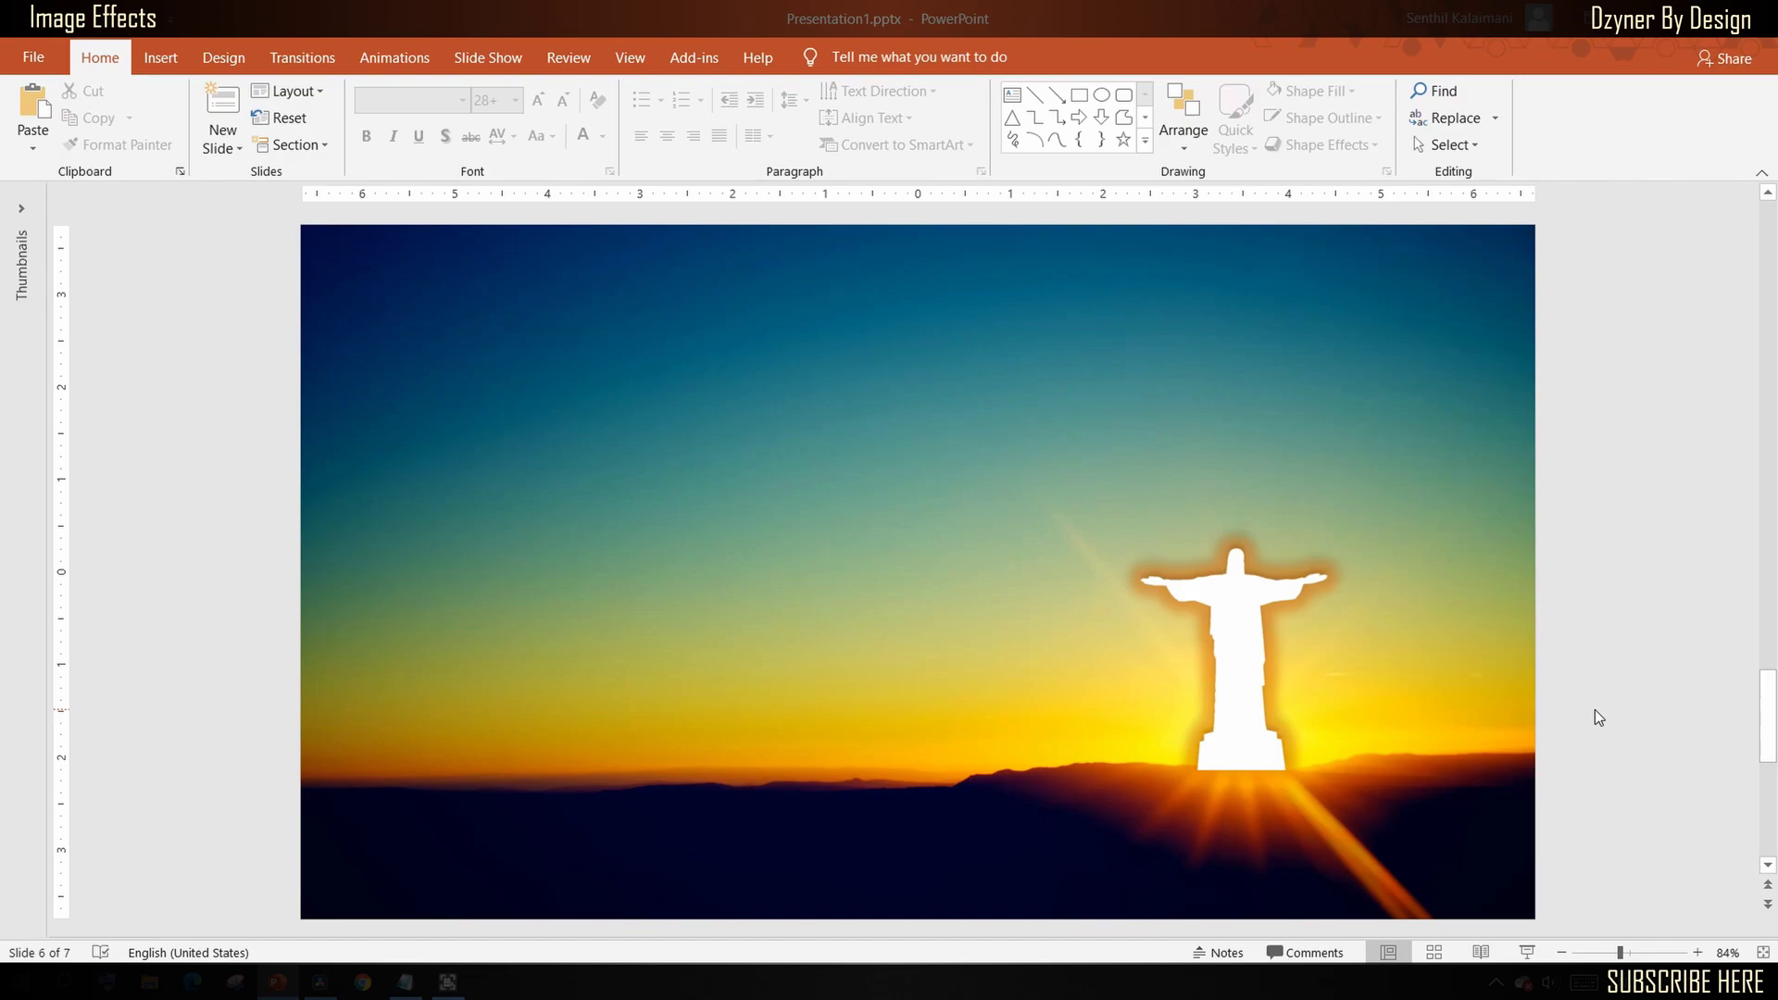
Scribble three skyline lines: Eiffel Tower to Liberty, Liberty to Christ statue, and past the Christ statue.
scroll(1587, 717, "down", 1)
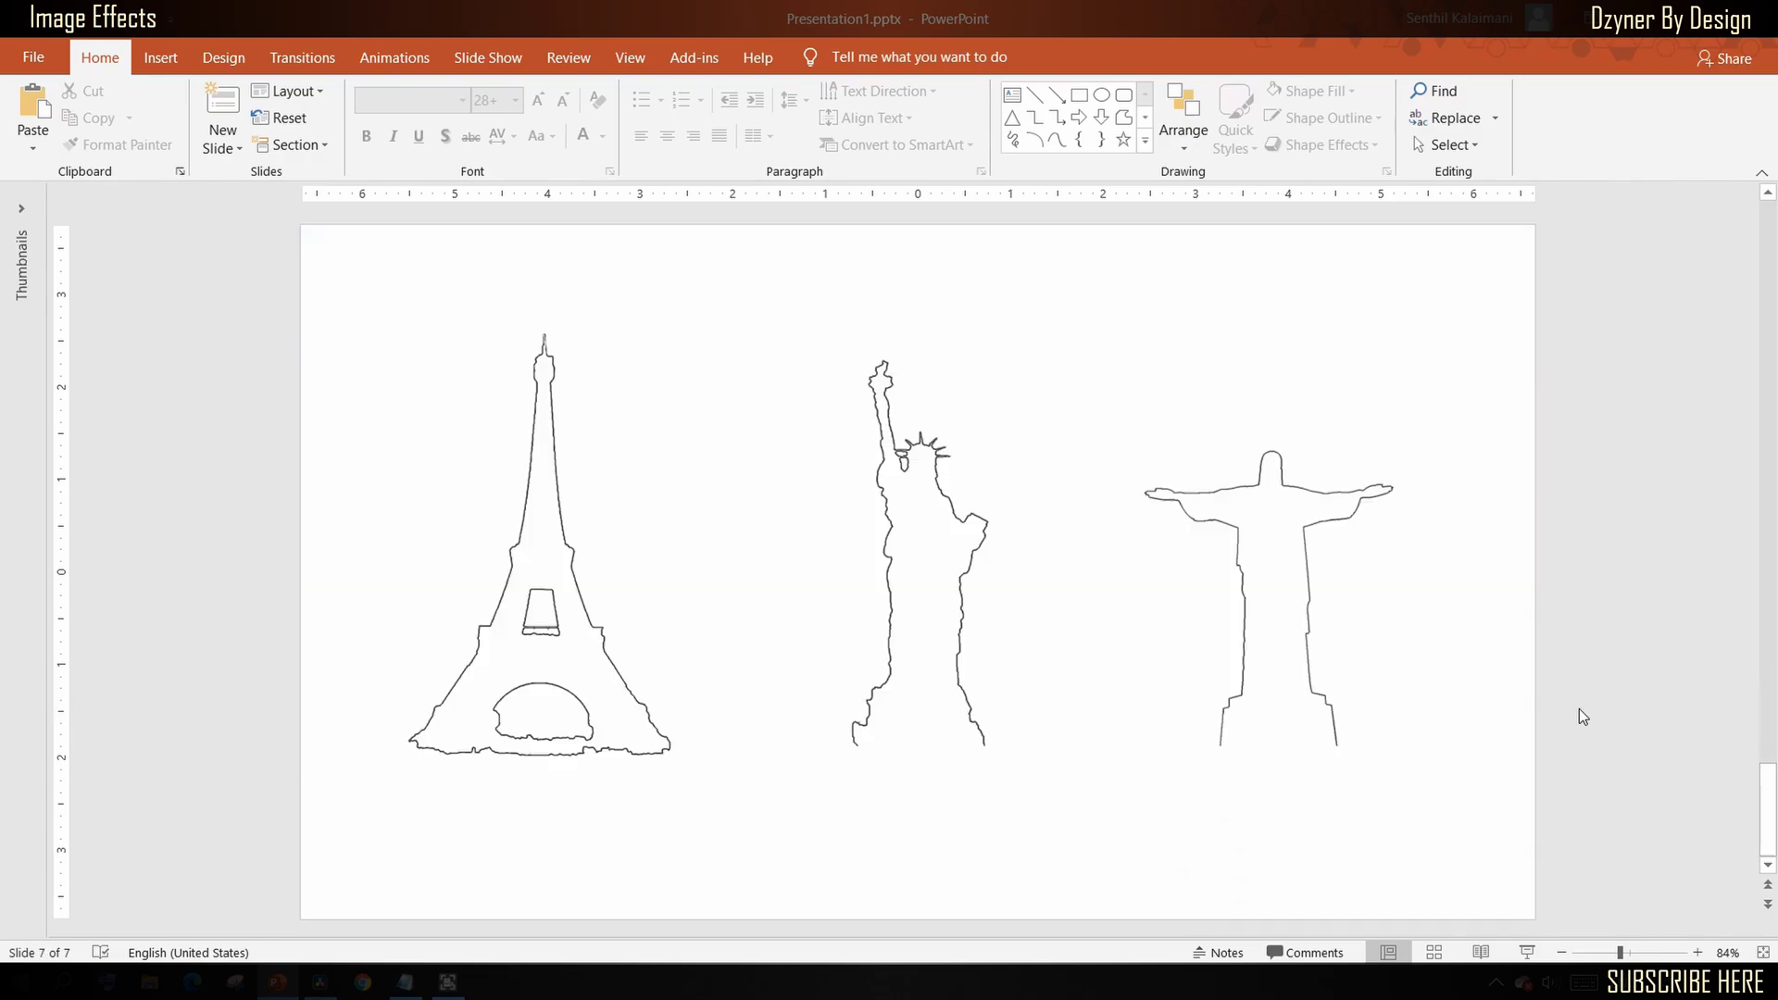
left_click(1012, 139)
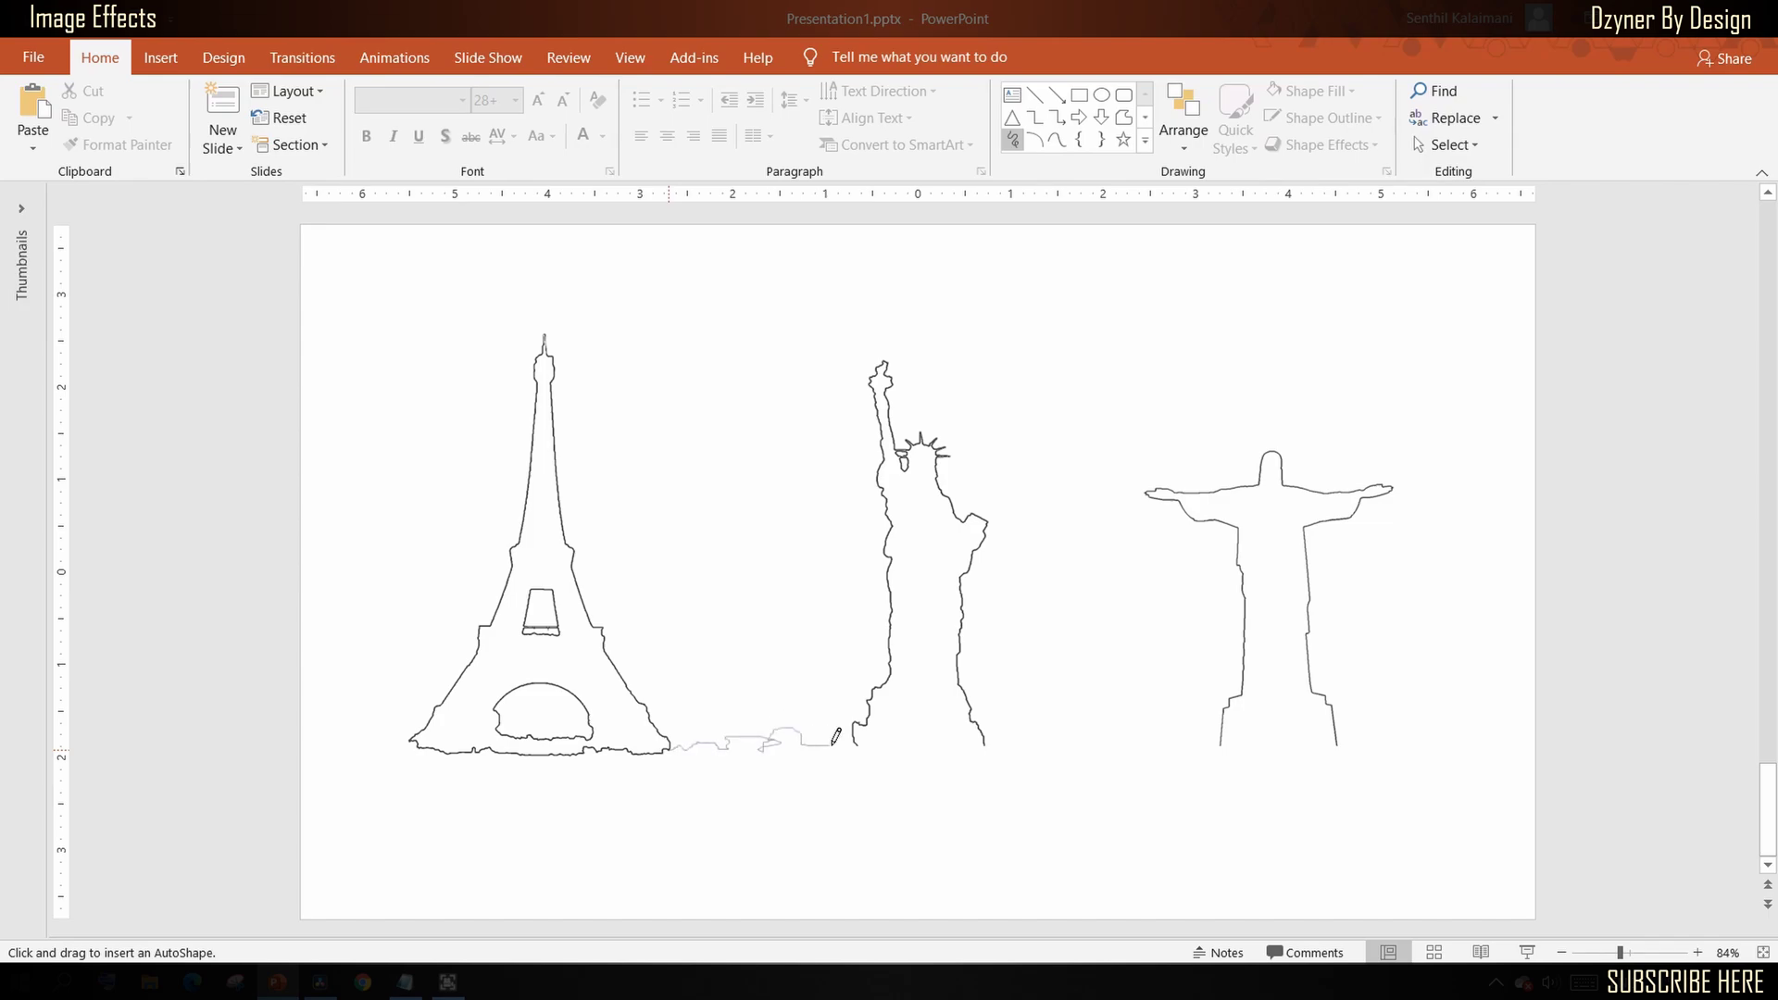
left_click_drag(855, 741, 857, 744)
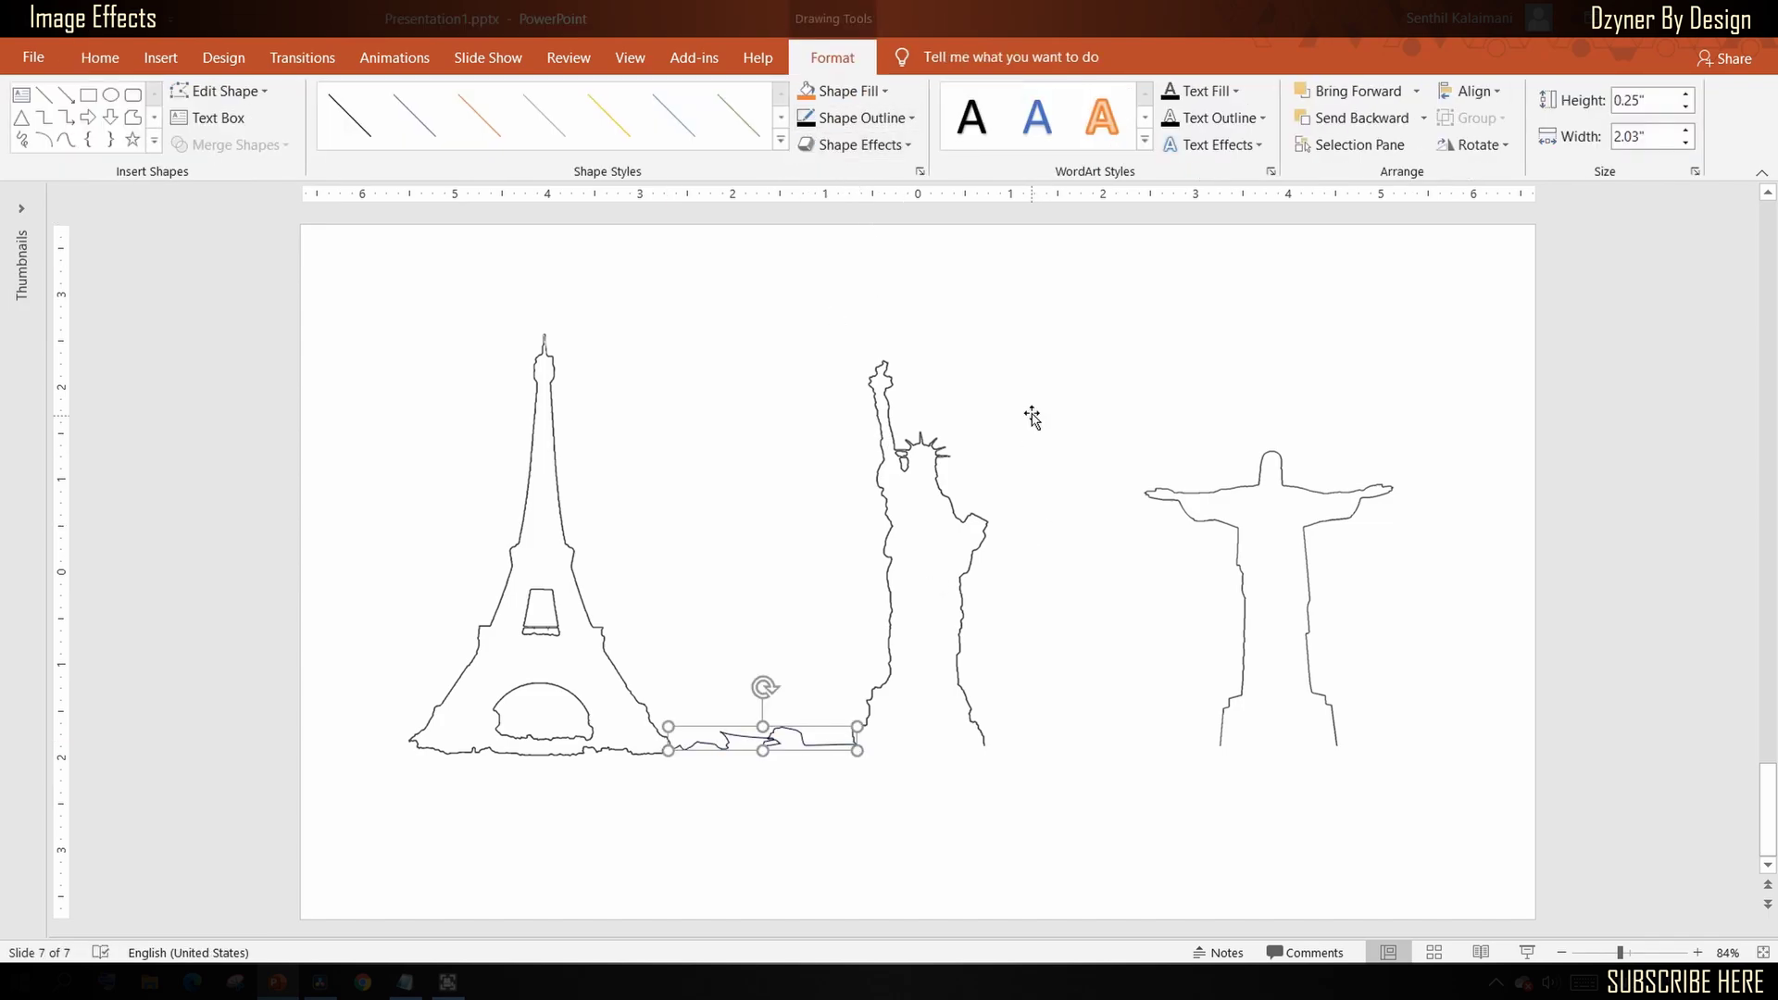
left_click(1122, 250)
left_click(1013, 141)
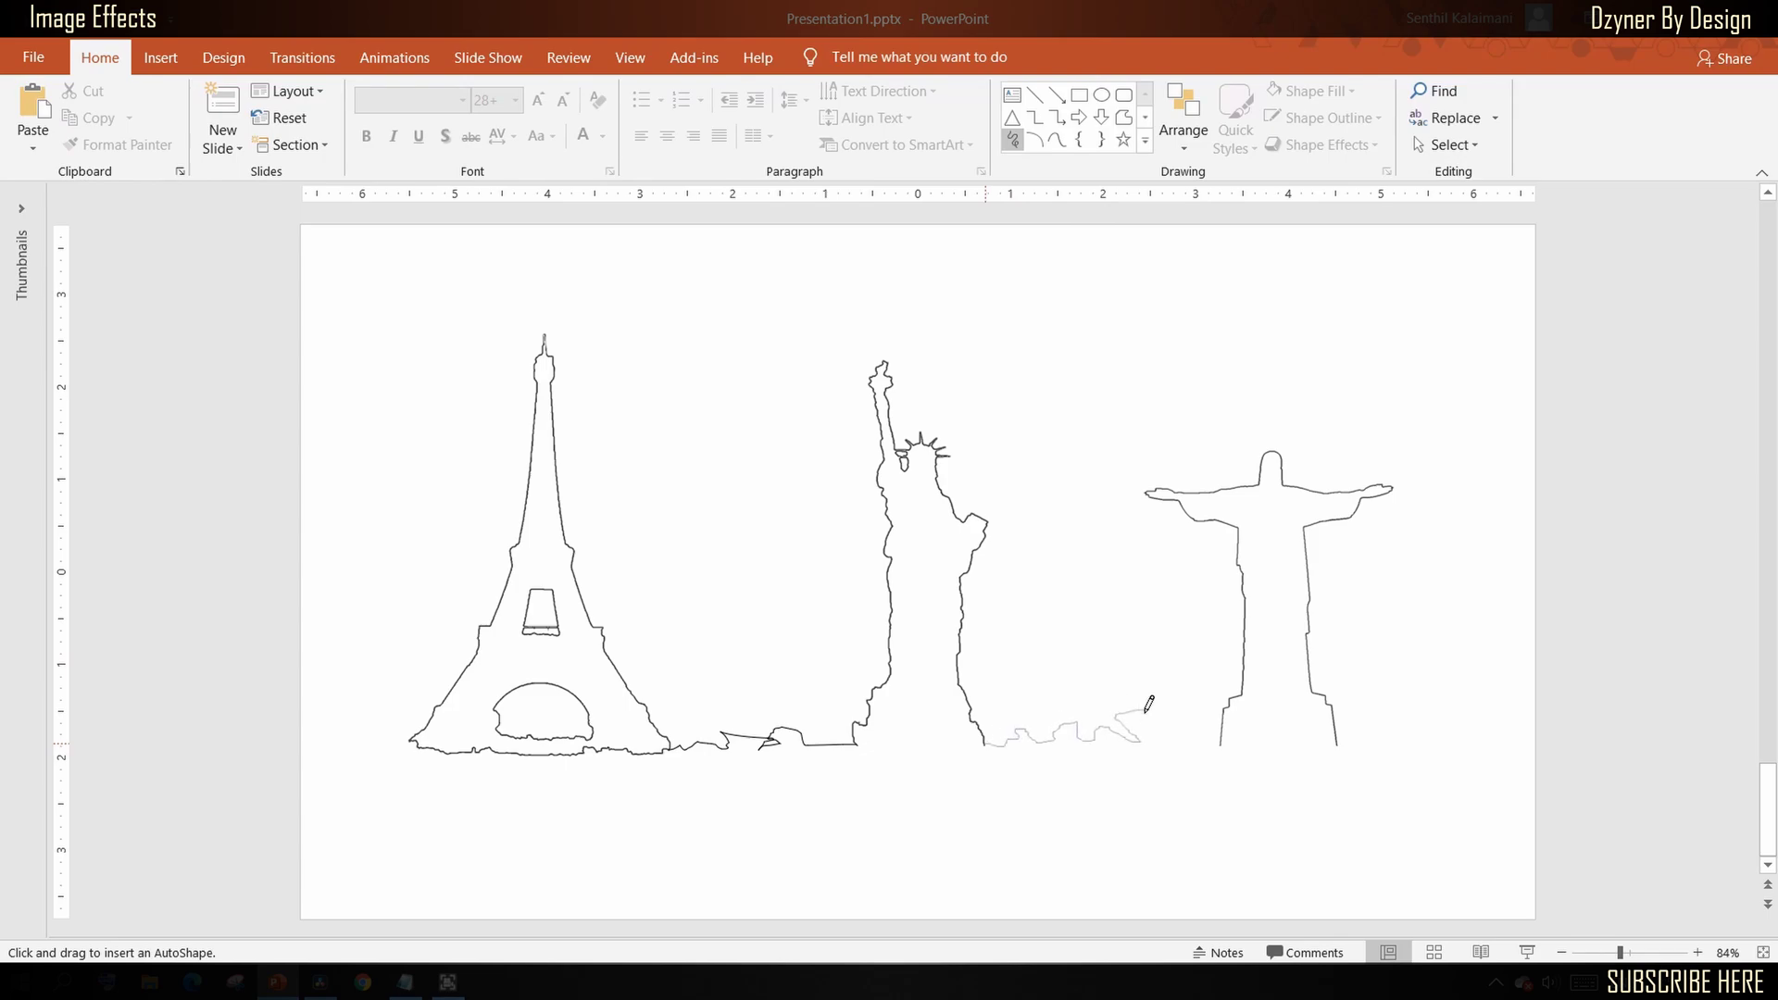
left_click_drag(1224, 736, 1222, 742)
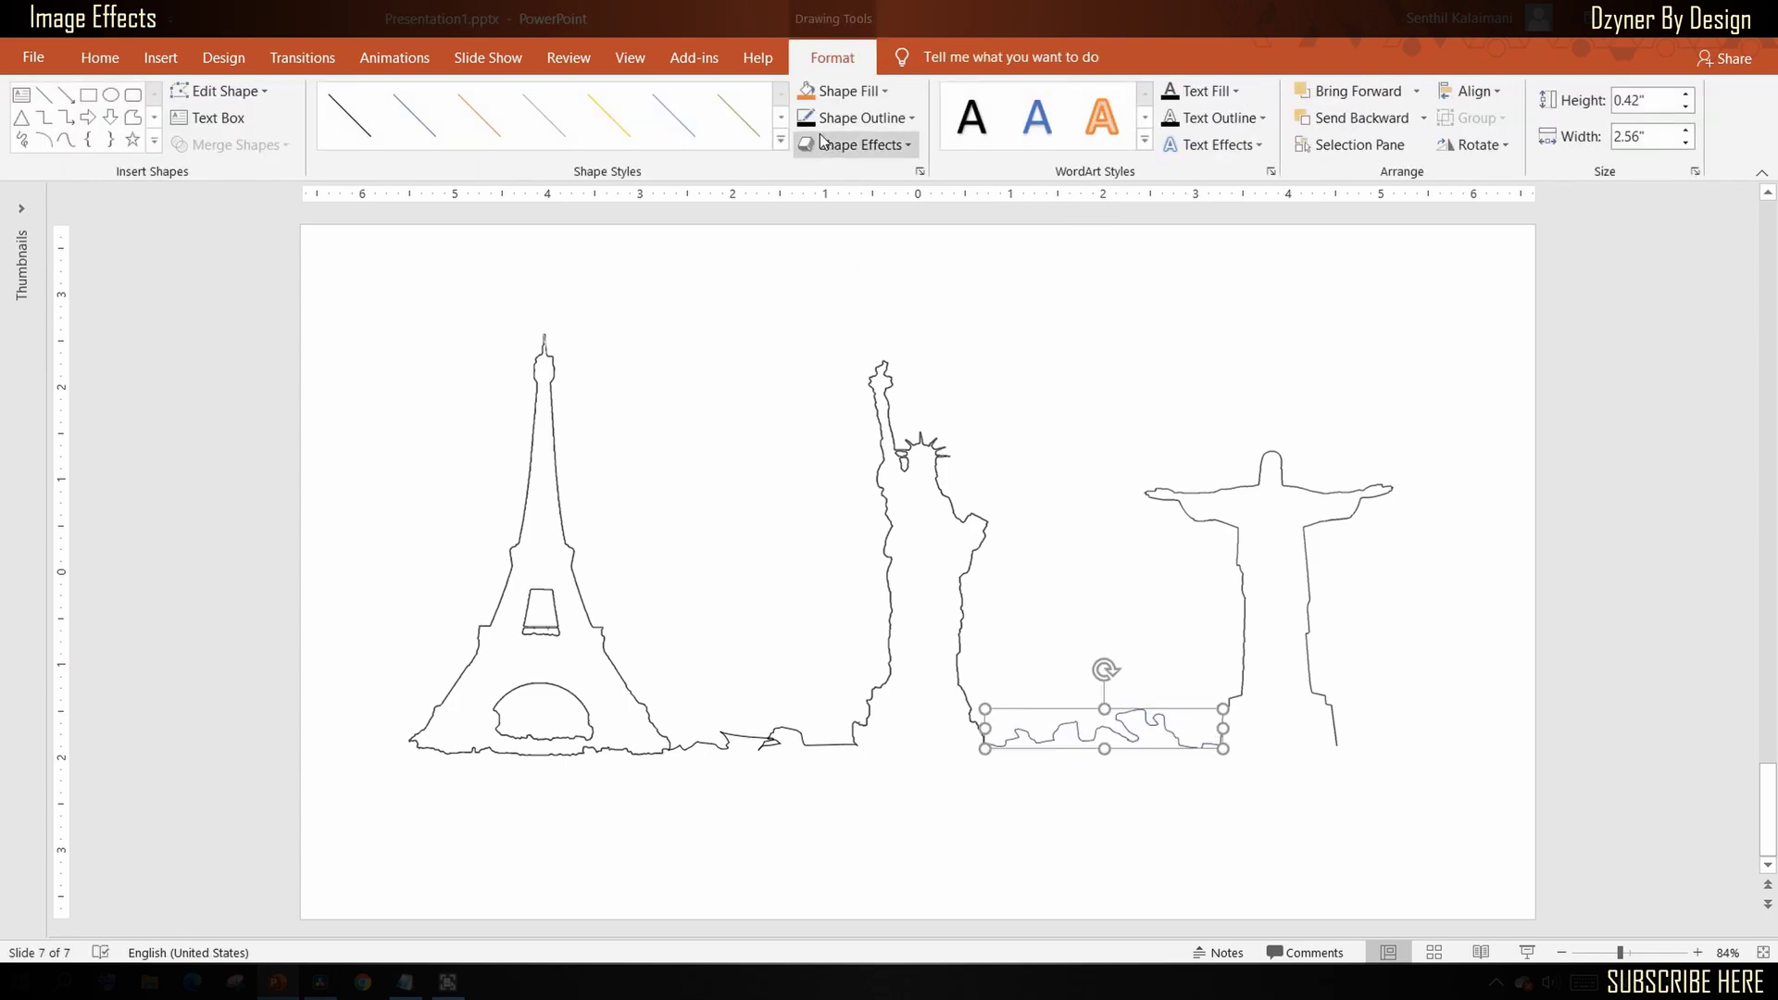
key("Escape")
left_click(1014, 145)
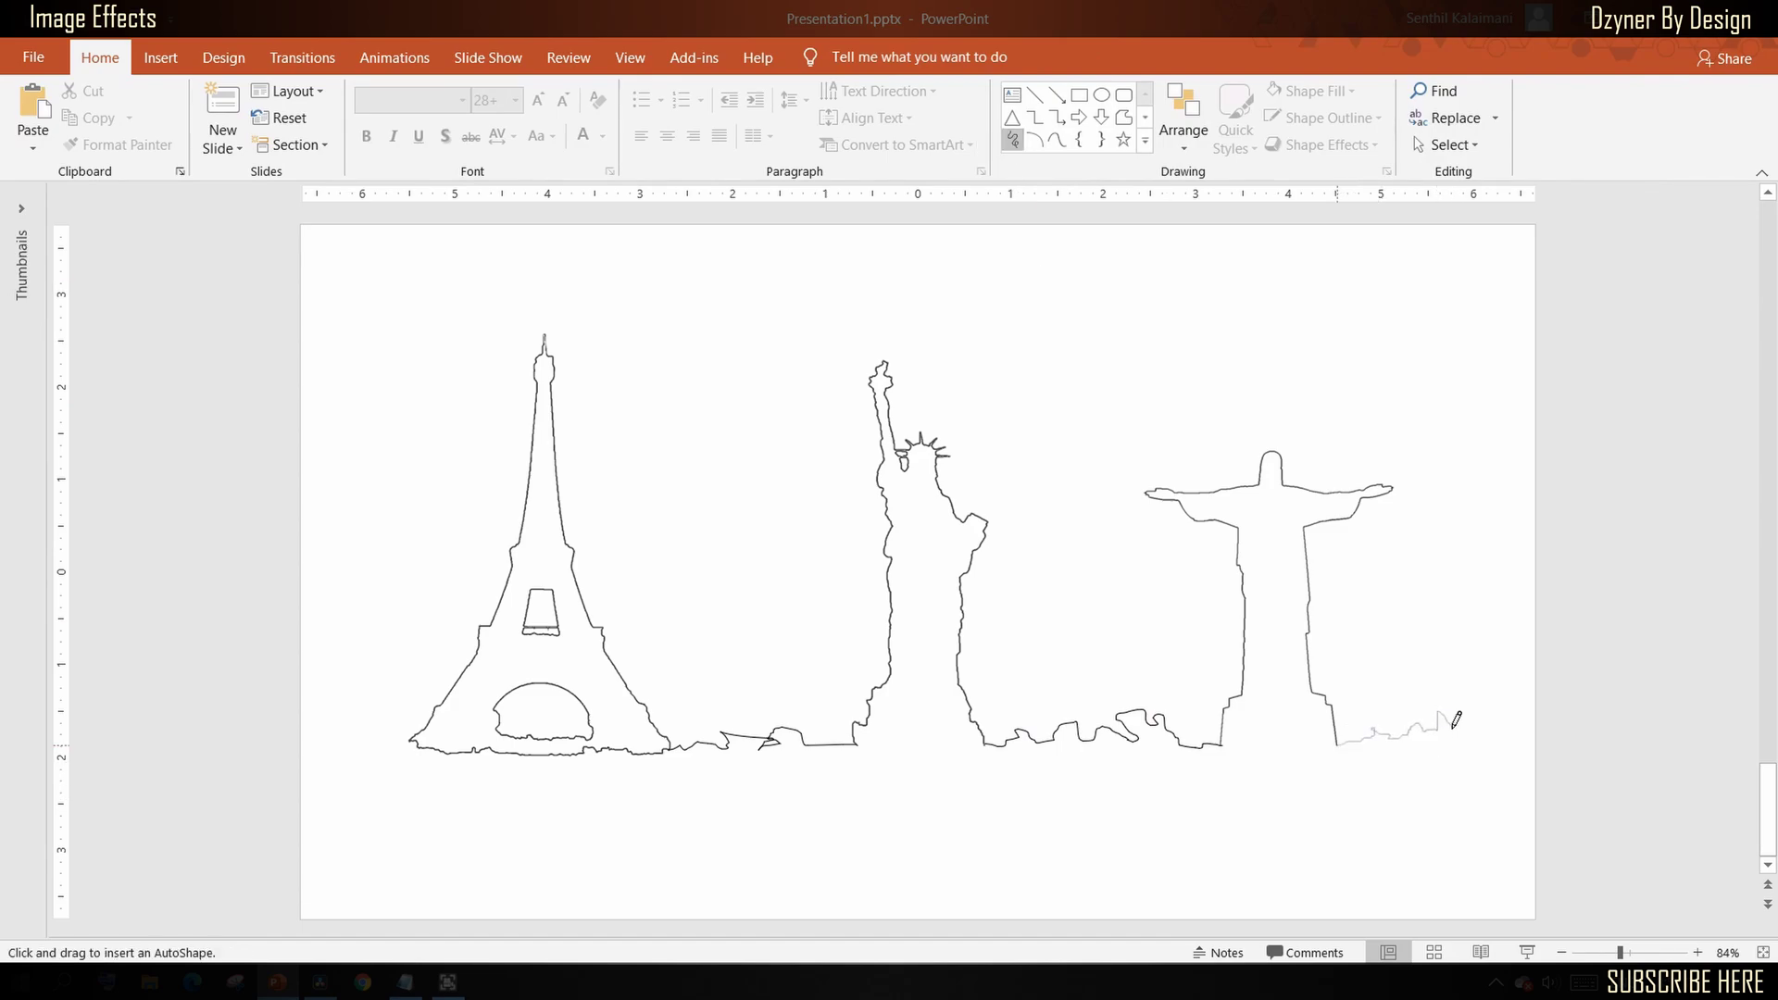
left_click_drag(1508, 722, 1502, 735)
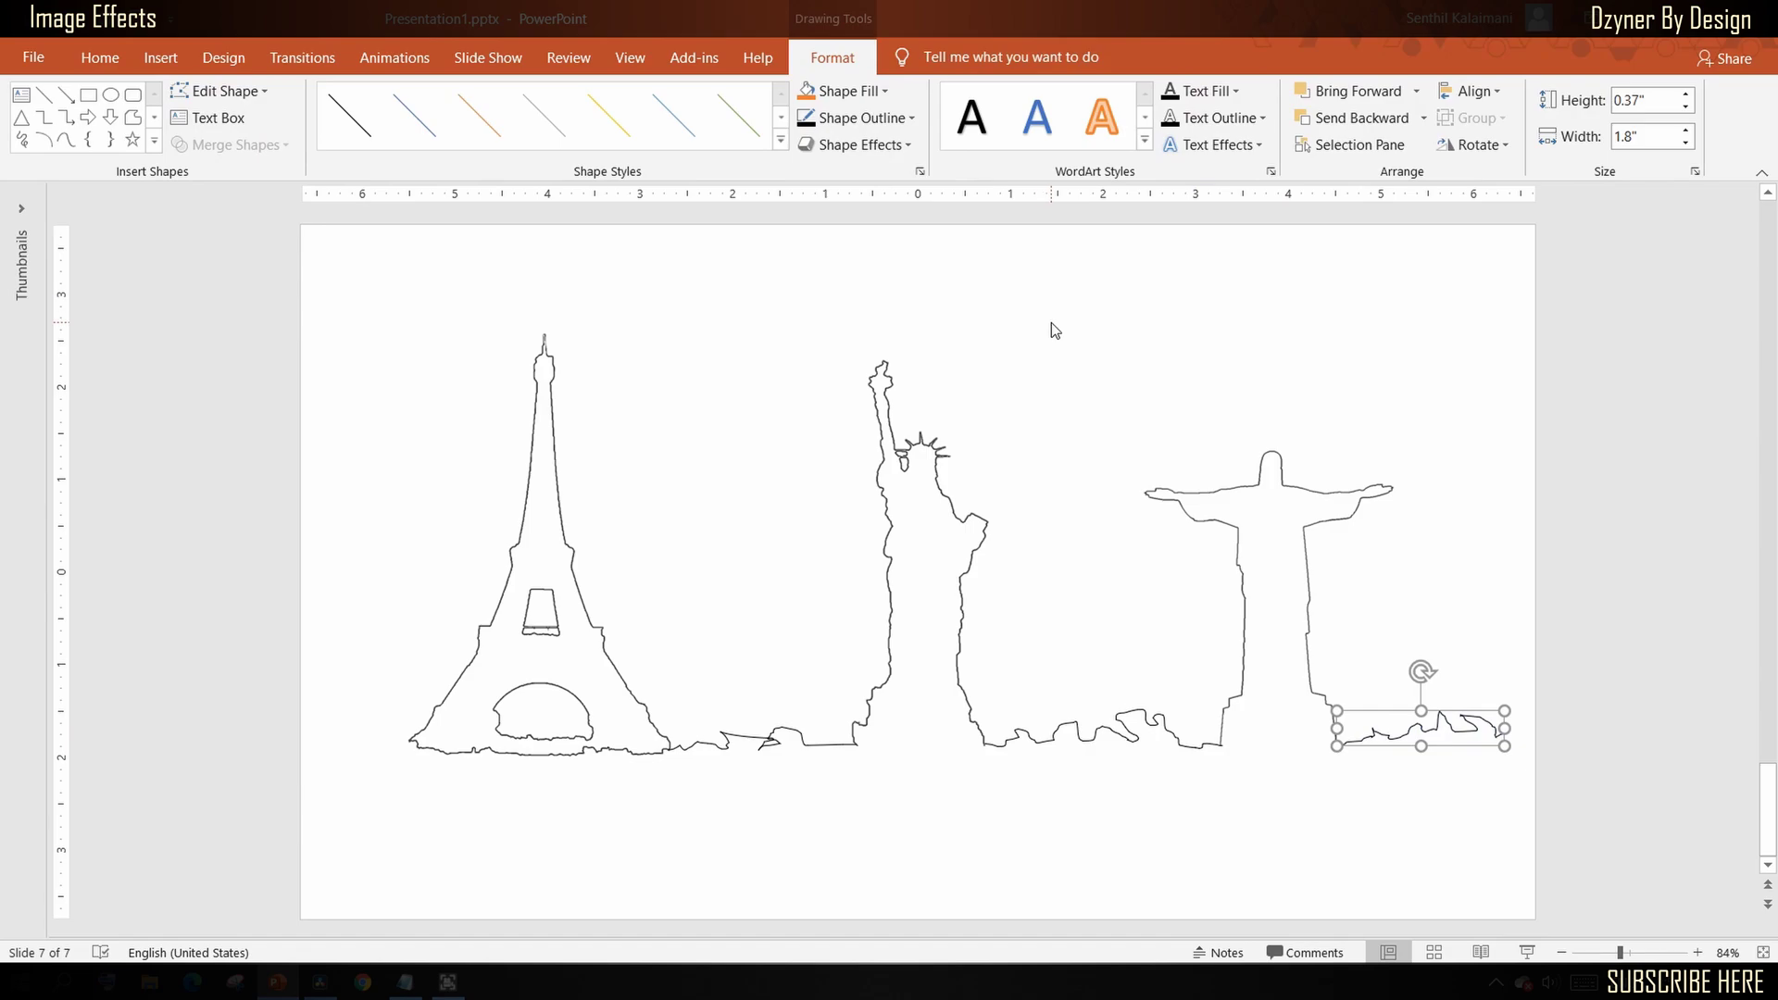